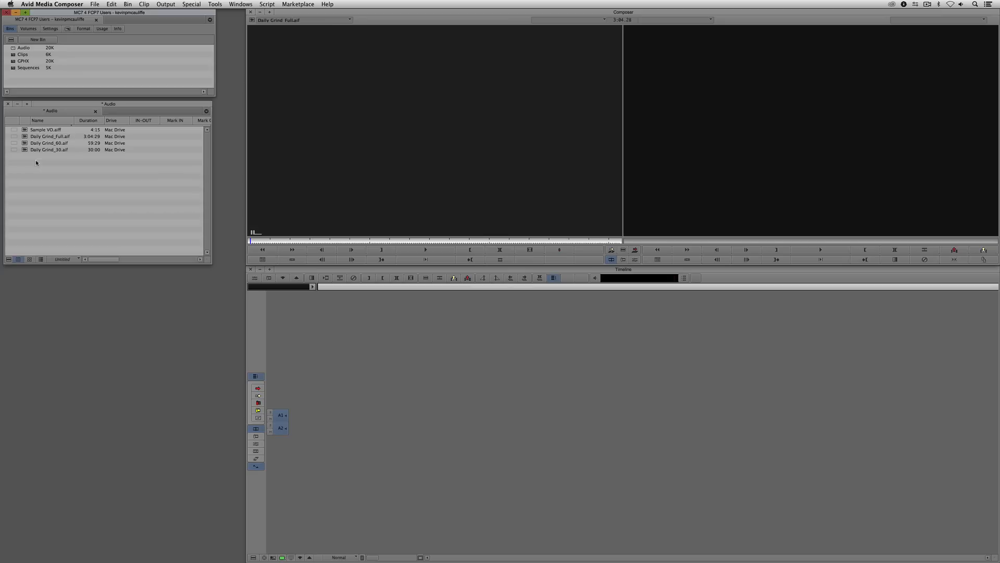
{"action": "left_click", "coordinate": [211, 4]}
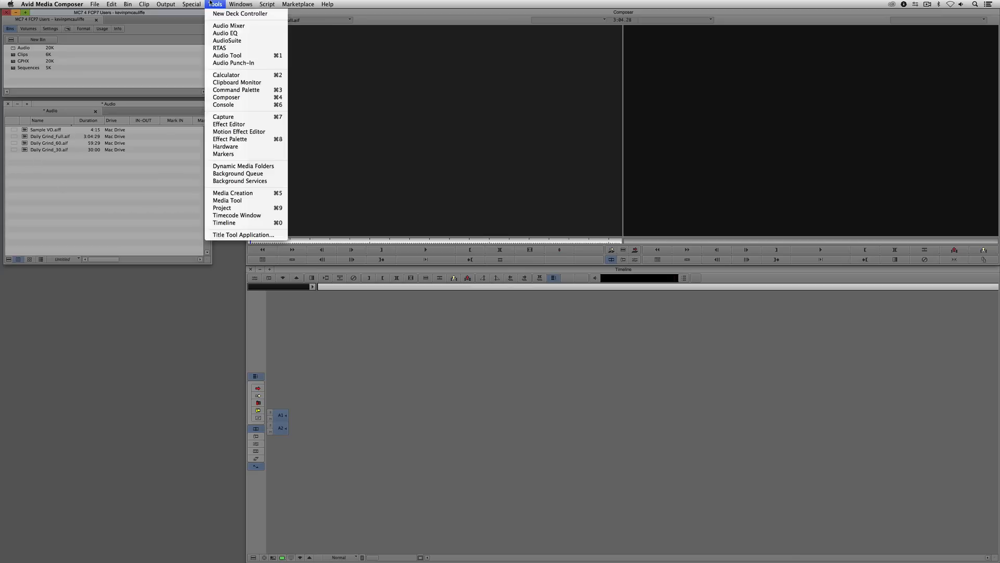
{"action": "left_click", "coordinate": [229, 25]}
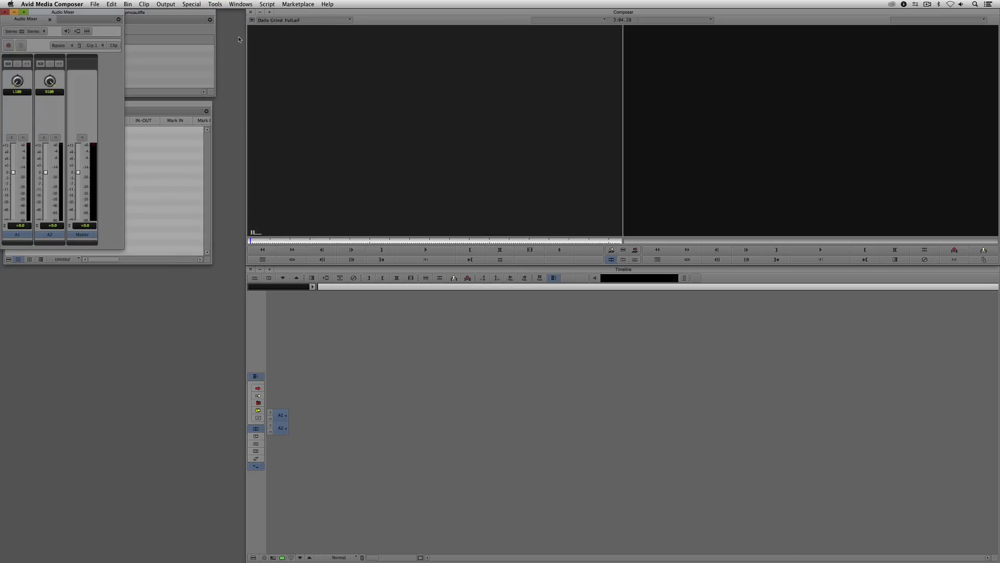
{"action": "left_click", "coordinate": [3, 12]}
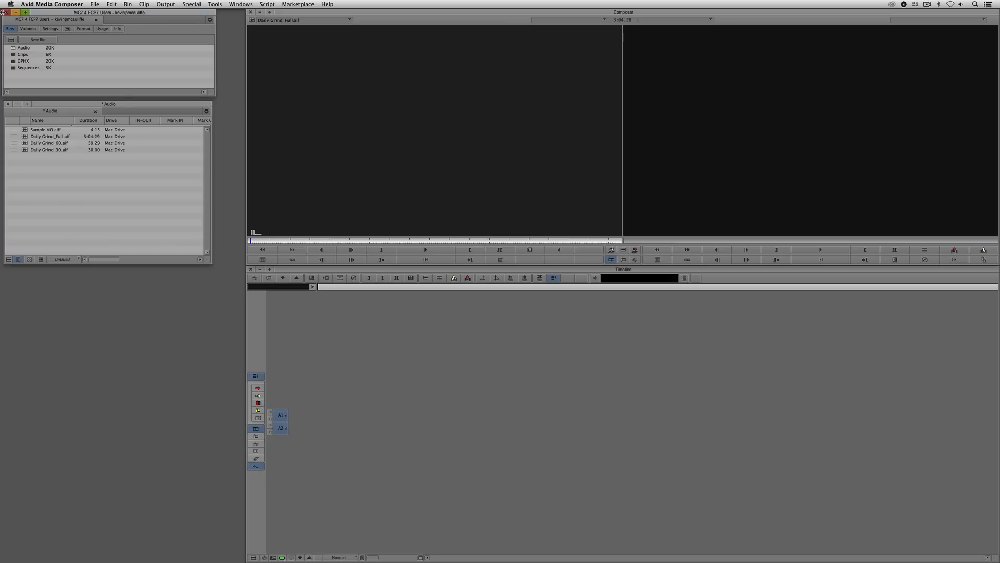
- Open the Audio Mixer and place its window below the Audio bin
{"action": "key", "text": "F6"}
{"action": "left_click_drag", "start_coordinate": [39, 14], "coordinate": [76, 288]}
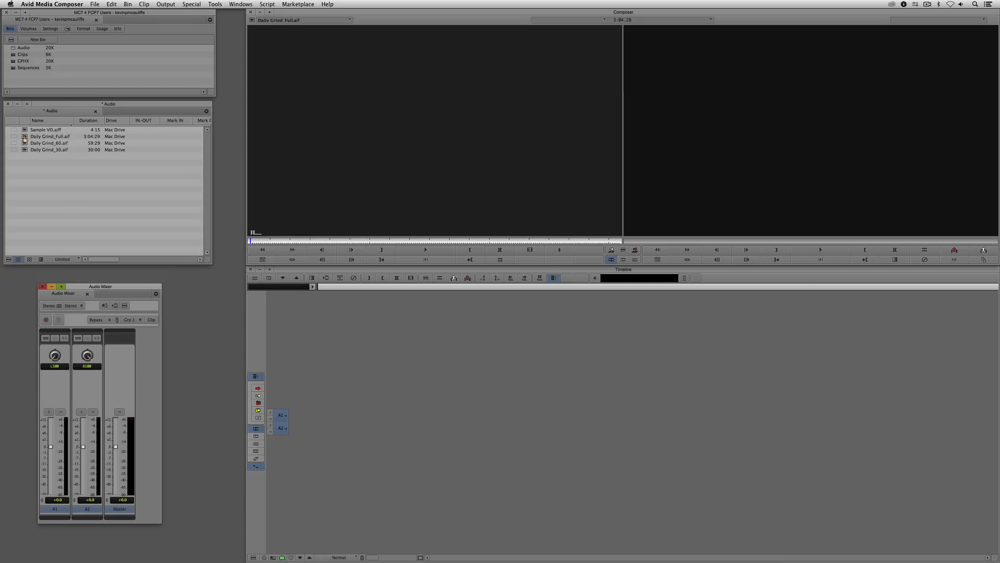
- Load Daily Grind_Full.aif into the source monitor and play it to check its audio levels
{"action": "left_click_drag", "start_coordinate": [31, 136], "coordinate": [432, 168]}
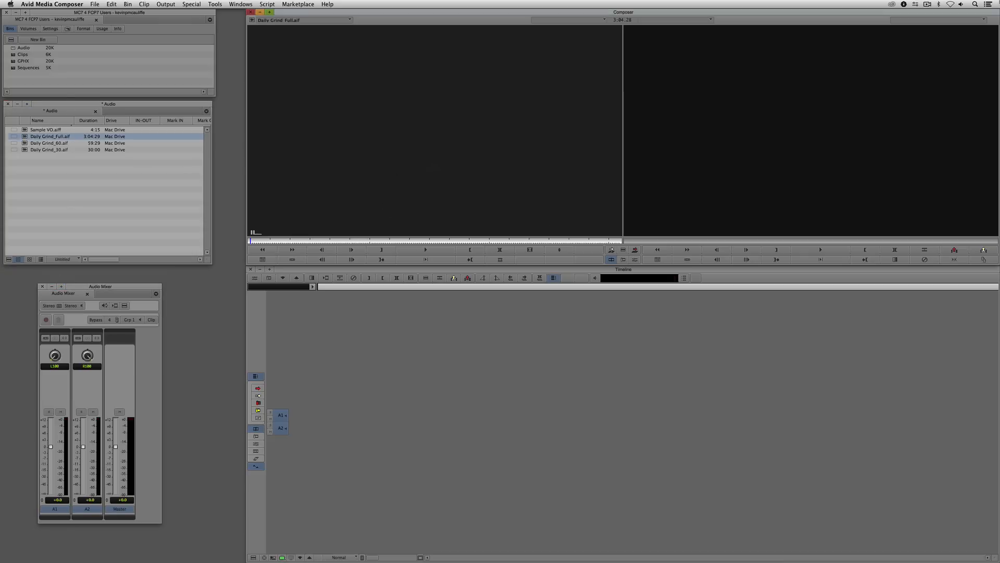
{"action": "key", "text": "space"}
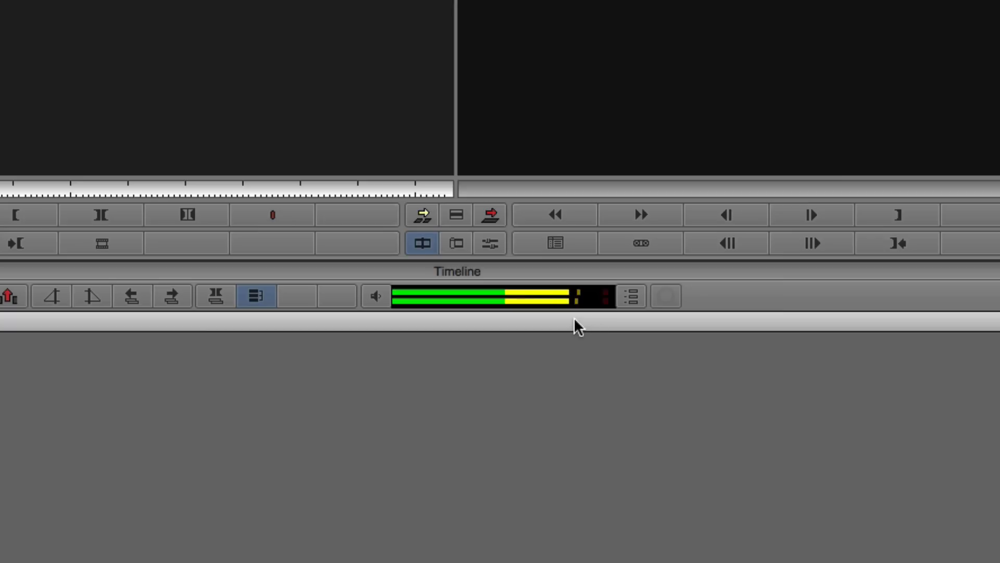
{"action": "key", "text": "space"}
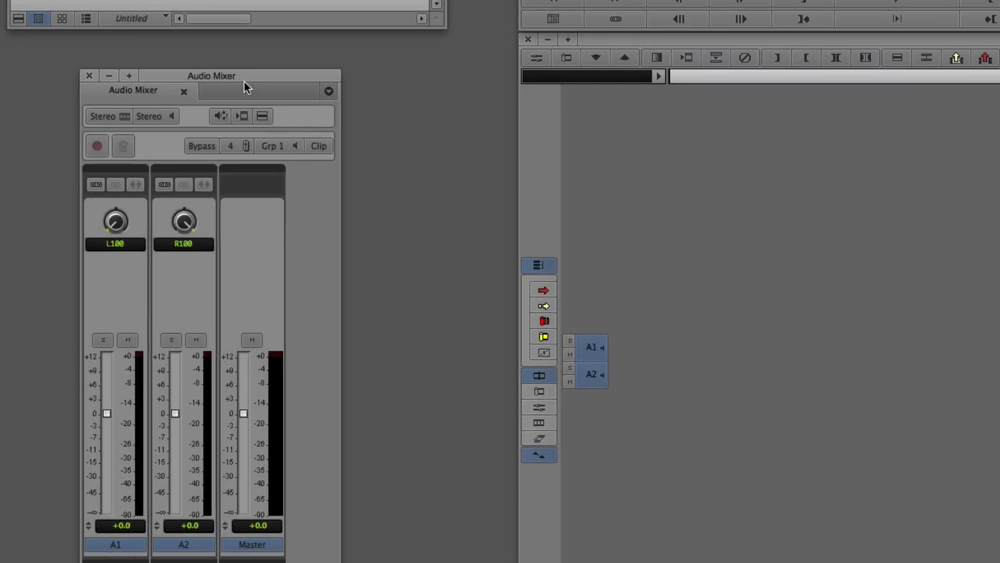
- Set the volume levels of tracks A1 and A2 individually to -10 in the Audio Mixer
{"action": "left_click_drag", "start_coordinate": [243, 81], "coordinate": [373, 50]}
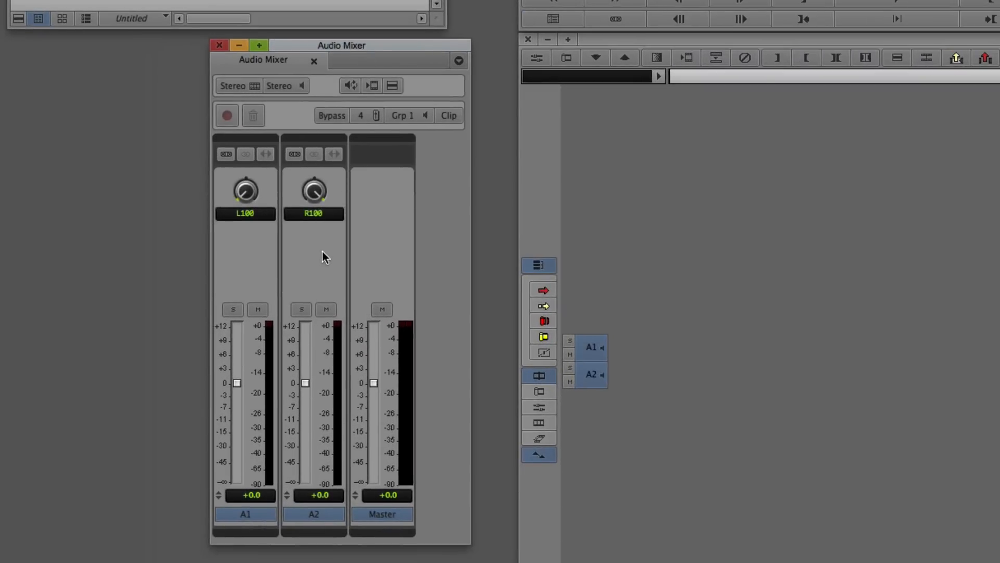
{"action": "left_click", "coordinate": [251, 494]}
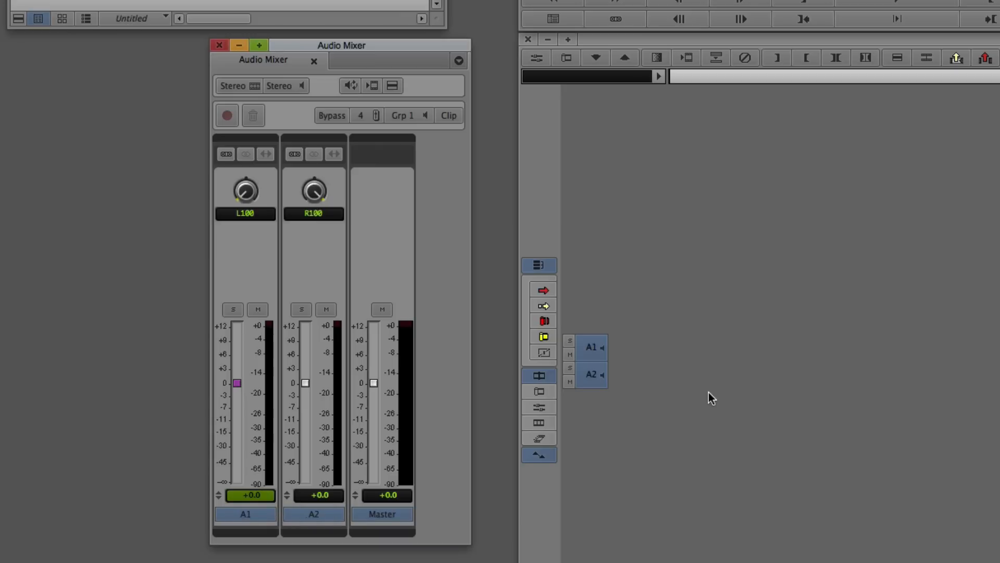
{"action": "type", "text": "-10"}
{"action": "key", "text": "Return"}
{"action": "left_click", "coordinate": [334, 497]}
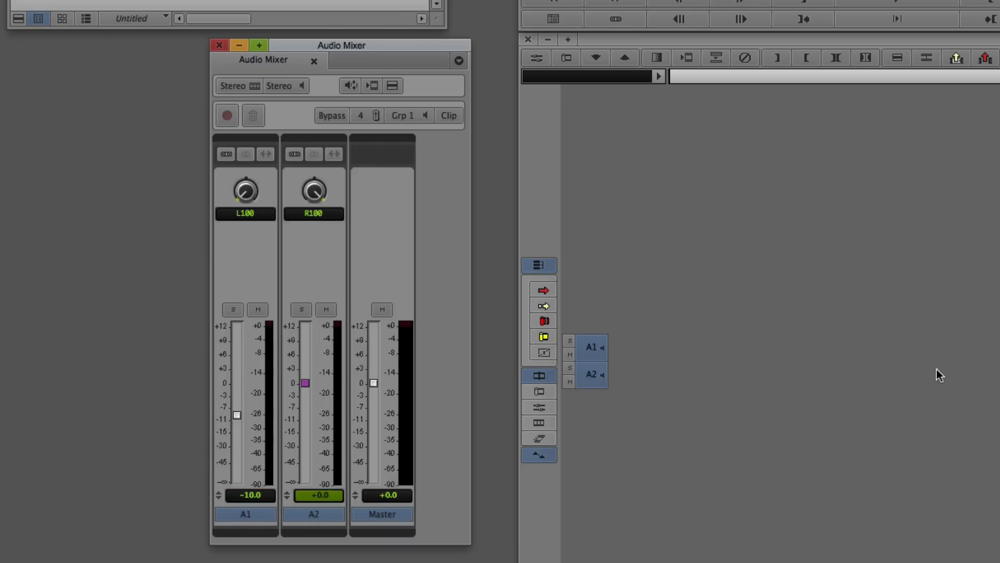
{"action": "type", "text": "-10"}
{"action": "key", "text": "Return"}
- Reset the volume levels of tracks A1 and A2 to 0 in the Audio Mixer
{"action": "left_click", "coordinate": [260, 487]}
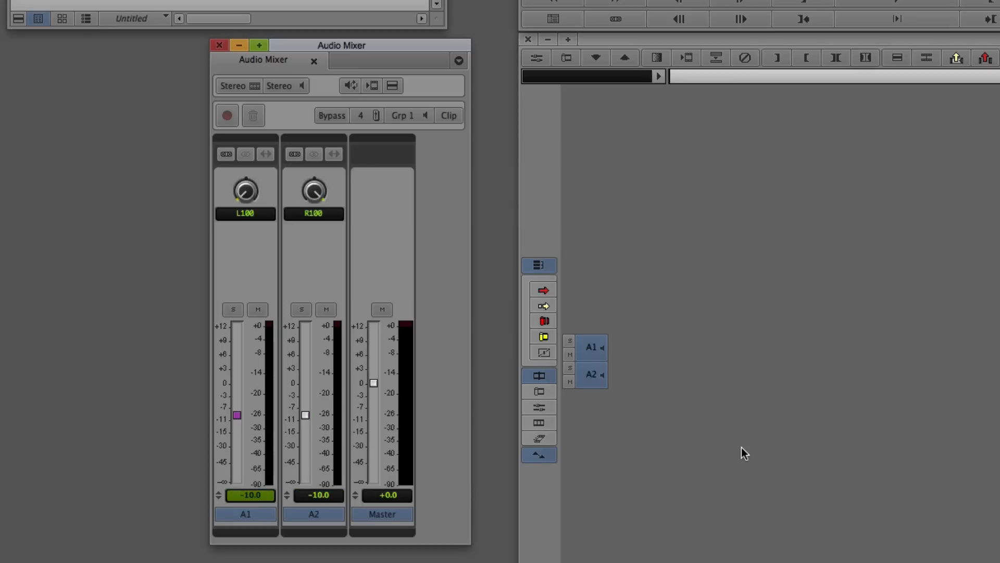
{"action": "type", "text": "0"}
{"action": "key", "text": "Return"}
{"action": "left_click", "coordinate": [316, 494]}
{"action": "type", "text": "0"}
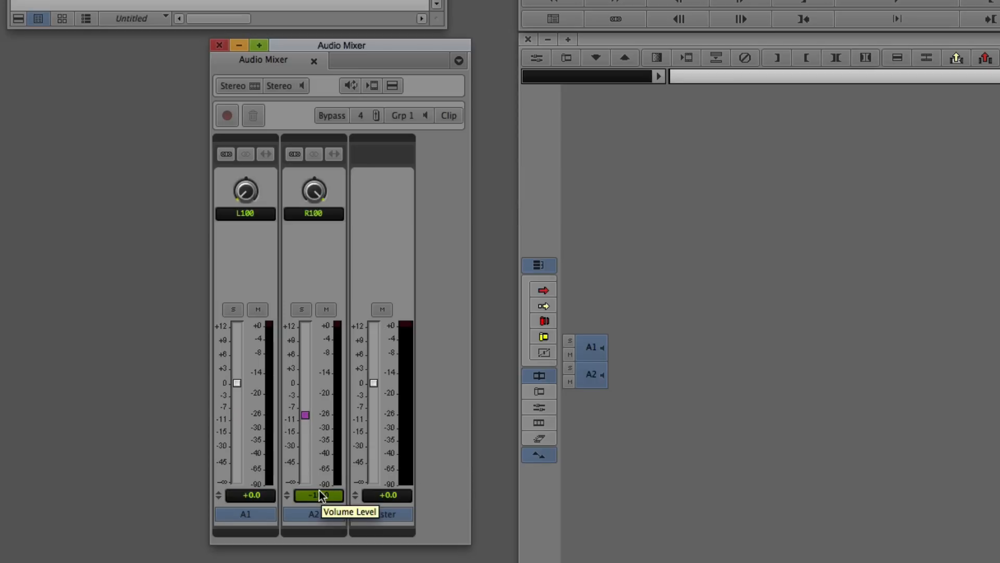
{"action": "key", "text": "Return"}
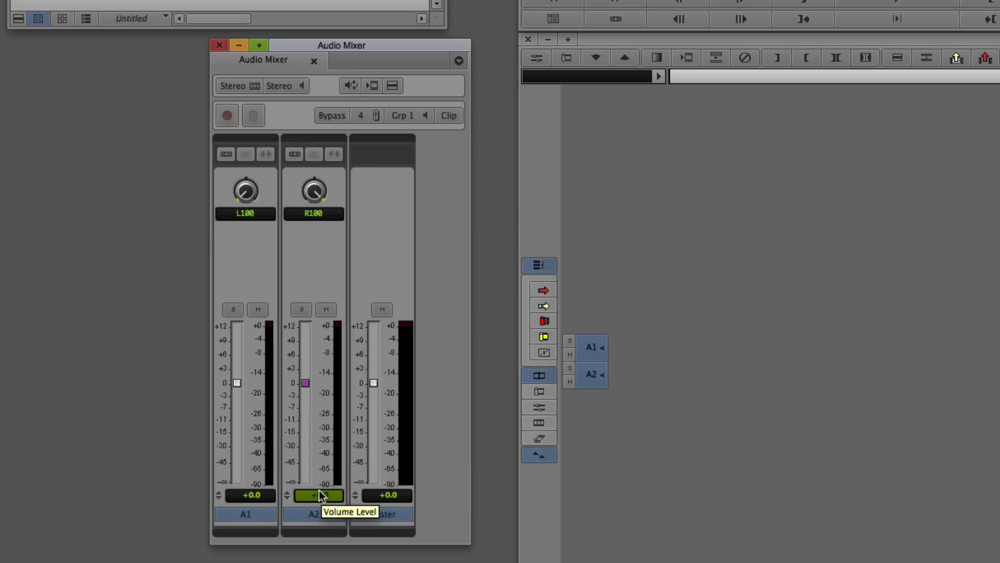
- Group tracks A1 and A2 in the Audio Mixer and set their shared volume level to -10
{"action": "left_click", "coordinate": [228, 155]}
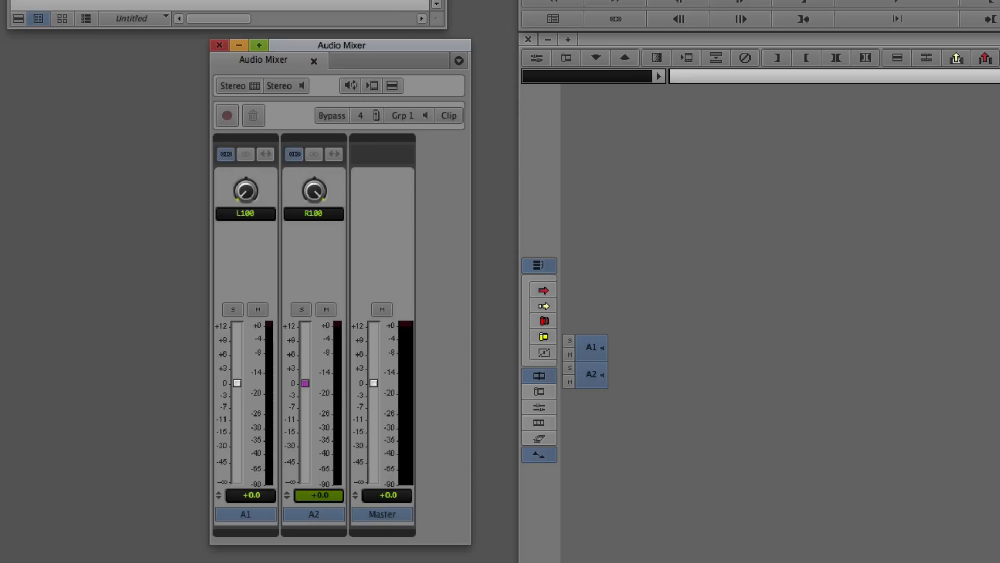
{"action": "type", "text": "-10"}
{"action": "left_click", "coordinate": [431, 180]}
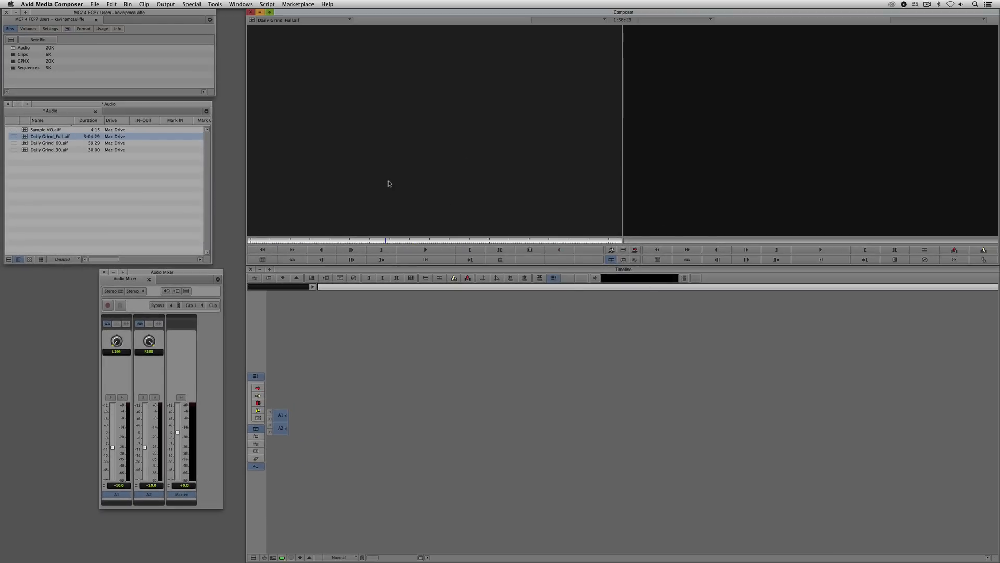
- Open the Audio Tool, place it beside the Audio Mixer and enlarge its meters vertically
{"action": "key", "text": "super+1"}
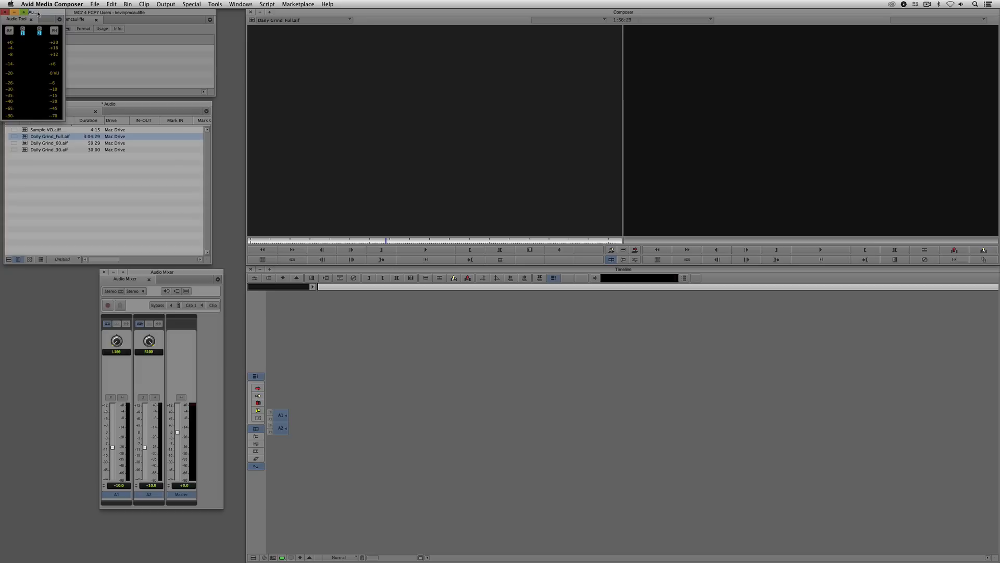
{"action": "left_click_drag", "start_coordinate": [39, 18], "coordinate": [70, 278]}
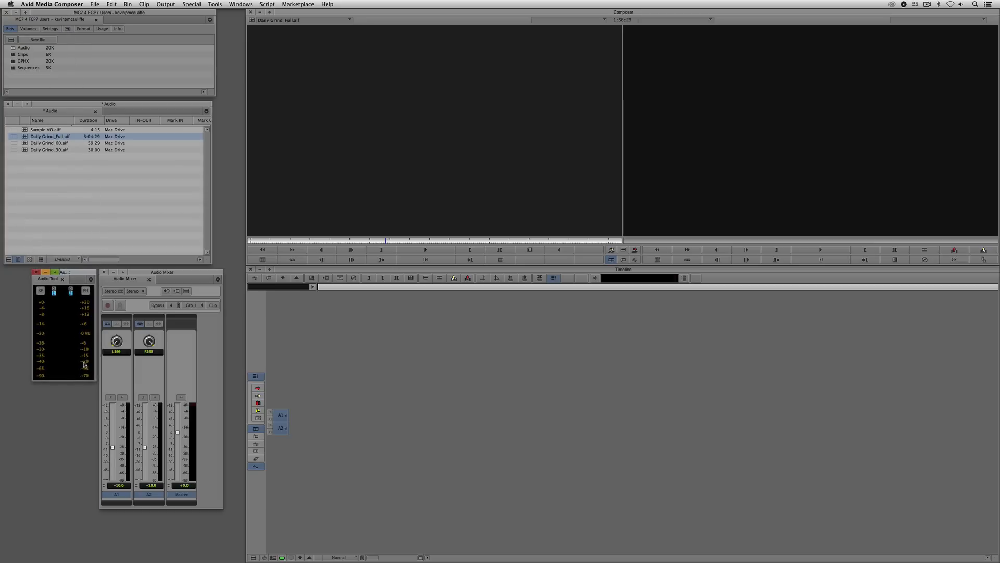
{"action": "left_click_drag", "start_coordinate": [94, 378], "coordinate": [89, 476]}
- Play Daily Grind_Full.aif from the source monitor to check its lowered levels on the Audio Tool meters
{"action": "left_click", "coordinate": [399, 99]}
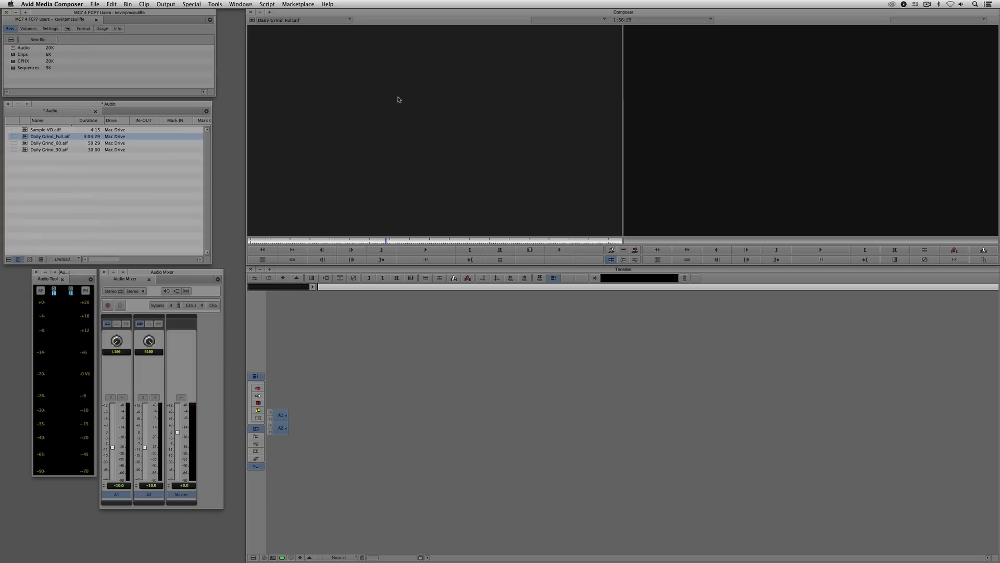
{"action": "key", "text": "space"}
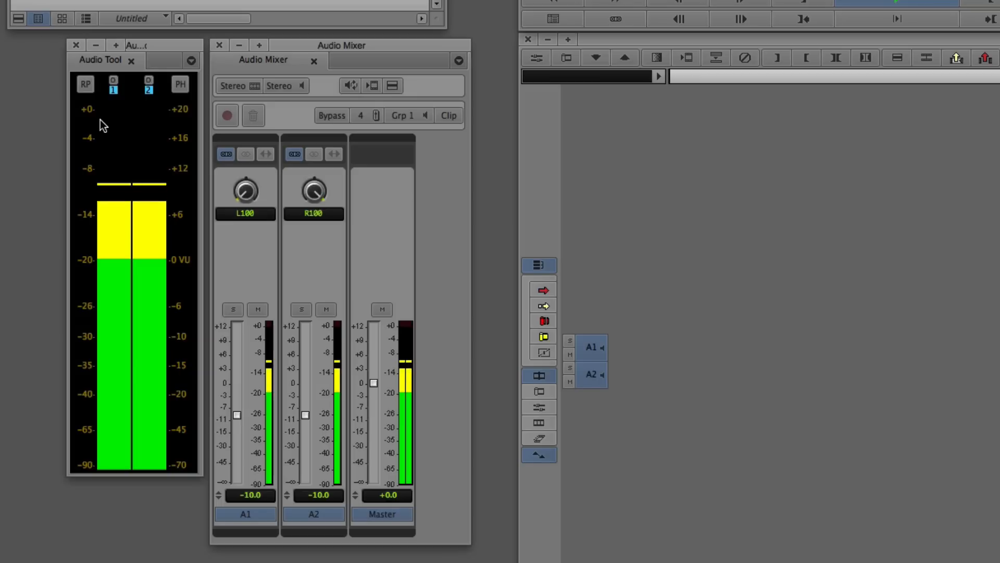
{"action": "key", "text": "space"}
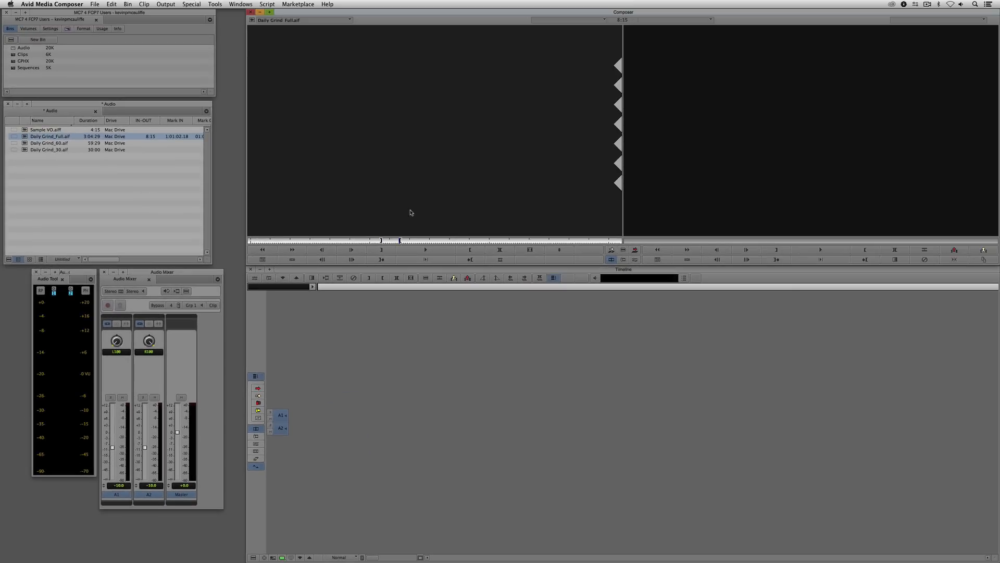
- Splice the marked 8:15 section of Daily Grind_Full.aif into a new sequence, followed by a second marked section of 11:17
{"action": "key", "text": "v"}
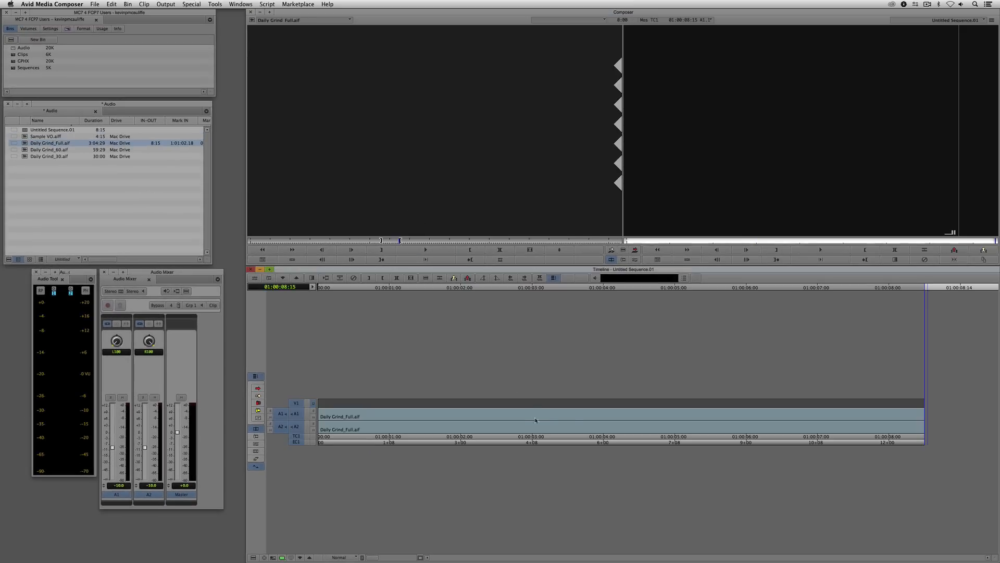
{"action": "left_click", "coordinate": [466, 241]}
{"action": "key", "text": "i"}
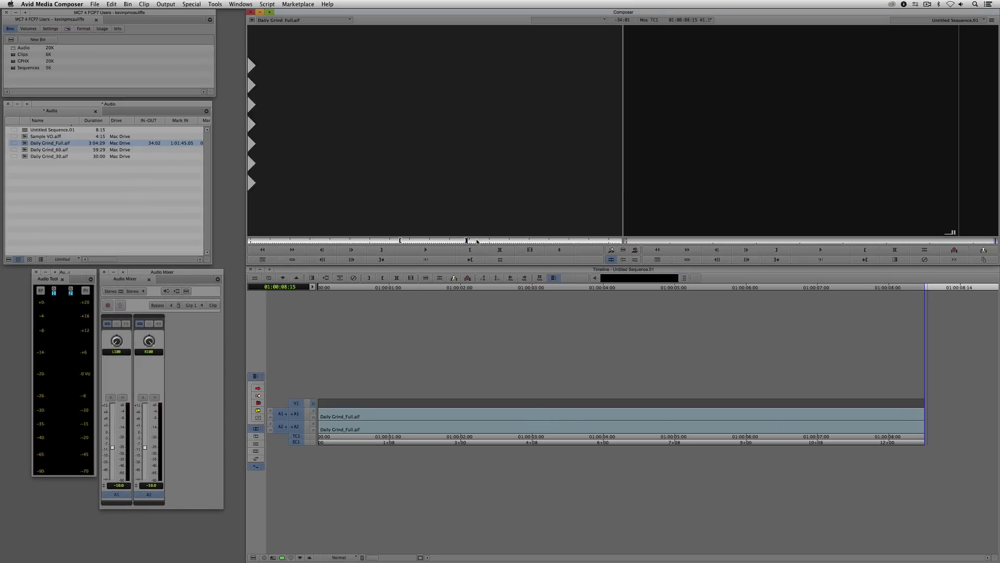
{"action": "left_click", "coordinate": [491, 241]}
{"action": "key", "text": "o"}
{"action": "key", "text": "v"}
- Mark a third section of Daily Grind_Full.aif, 14:16 long, and splice it onto the end of the sequence
{"action": "key", "text": "i"}
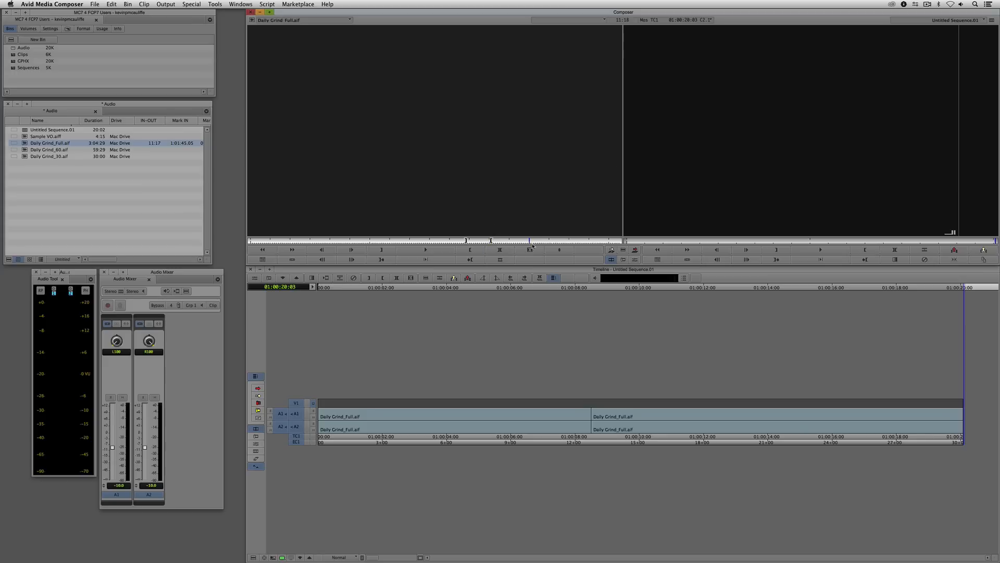
{"action": "left_click", "coordinate": [532, 240]}
{"action": "key", "text": "o"}
{"action": "key", "text": "i"}
{"action": "left_click", "coordinate": [563, 241]}
{"action": "key", "text": "o"}
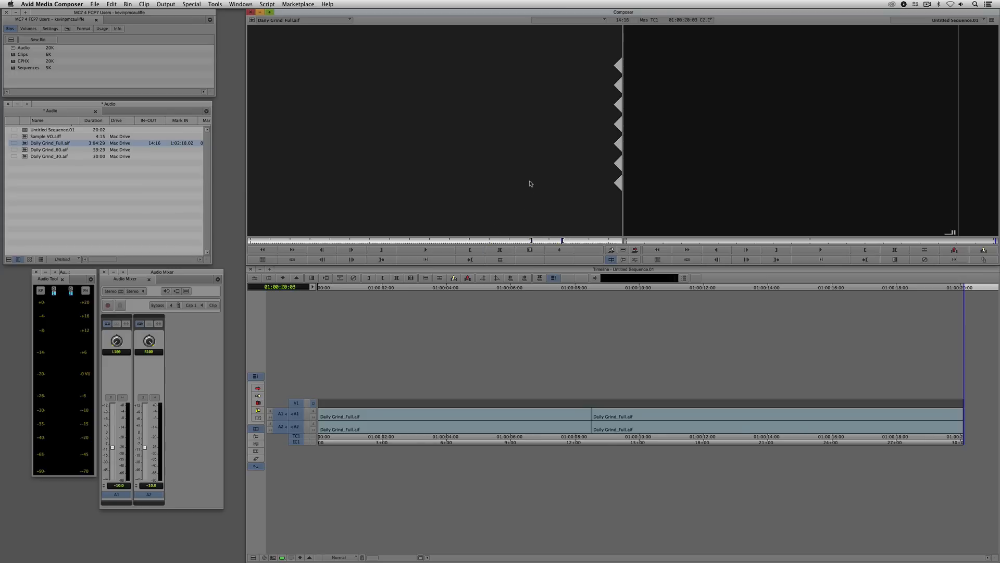
{"action": "key", "text": "v"}
- Park the playhead on each of the three sequence segments to compare their levels in the Audio Mixer
{"action": "left_click", "coordinate": [410, 418]}
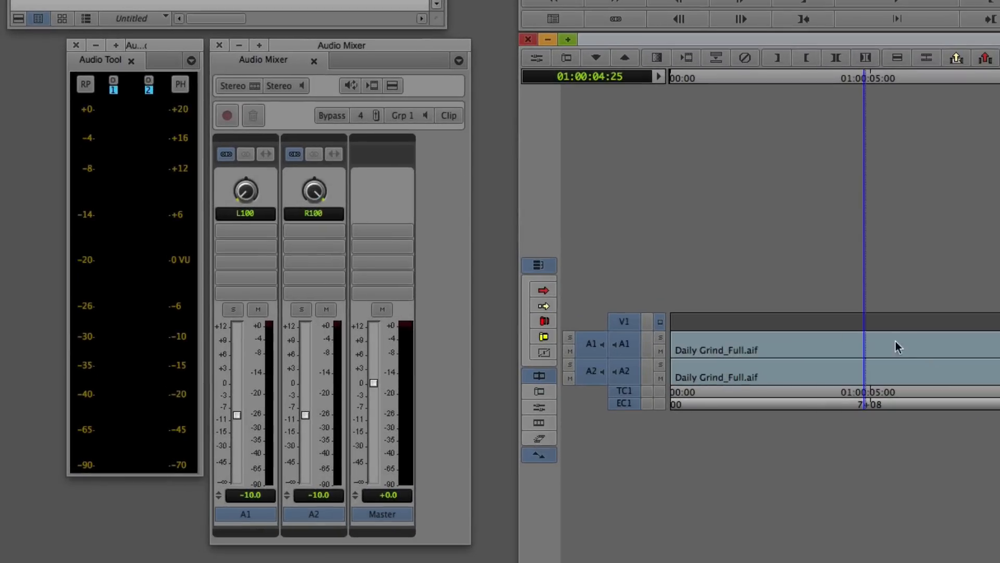
{"action": "left_click", "coordinate": [999, 405]}
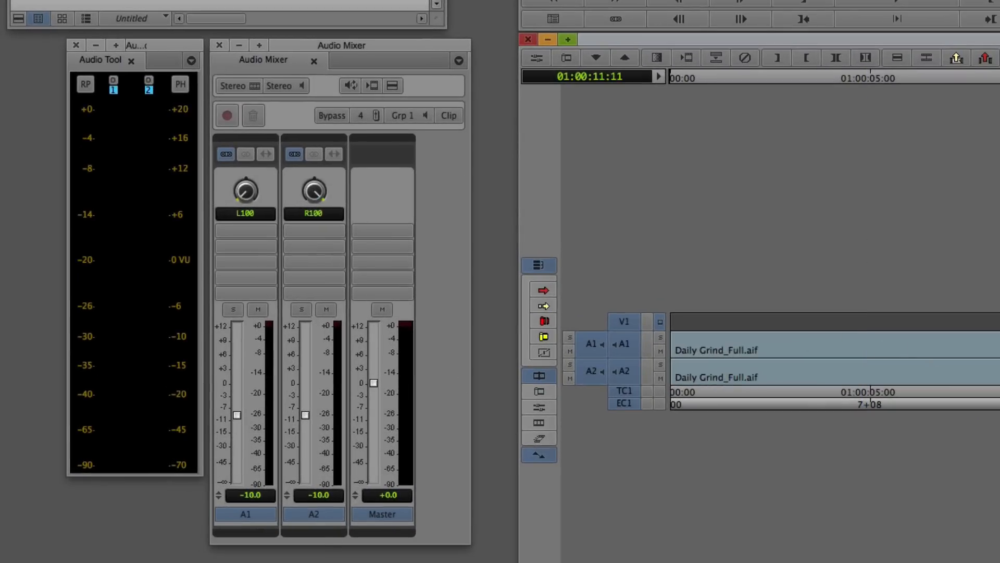
{"action": "left_click", "coordinate": [999, 404]}
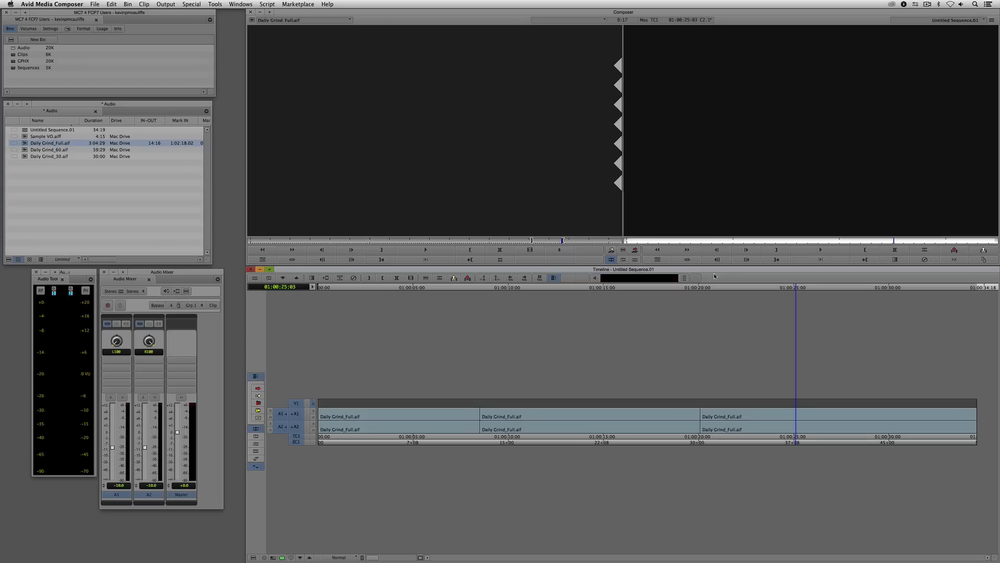
- Mark the full length of the sequence and extract all its clips from the timeline
{"action": "left_click_drag", "start_coordinate": [372, 439], "coordinate": [549, 371]}
{"action": "key", "text": "t"}
{"action": "left_click", "coordinate": [712, 191]}
{"action": "key", "text": "x"}
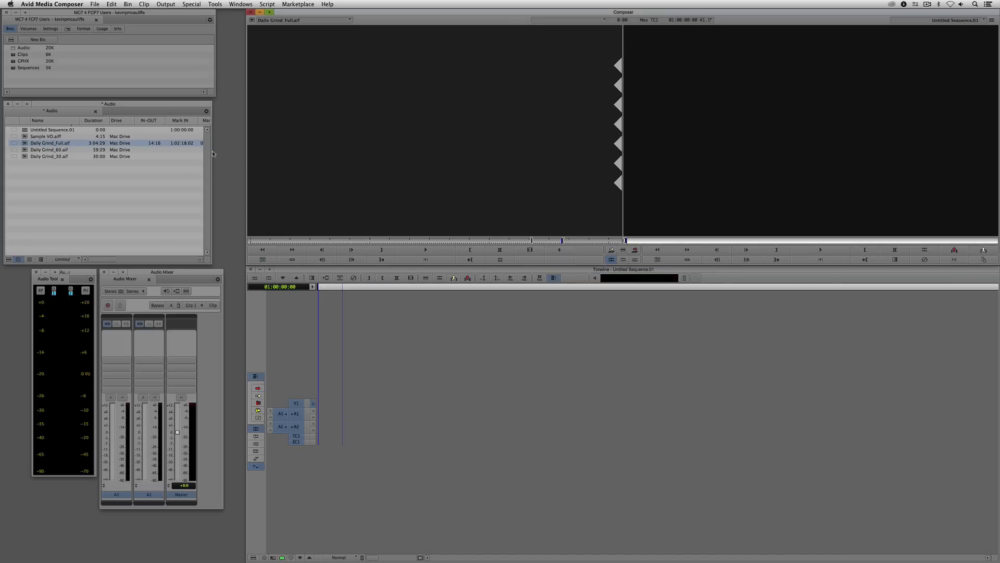
- Load Sample VO.aiff into the source monitor and play it through
{"action": "left_click_drag", "start_coordinate": [26, 136], "coordinate": [386, 168]}
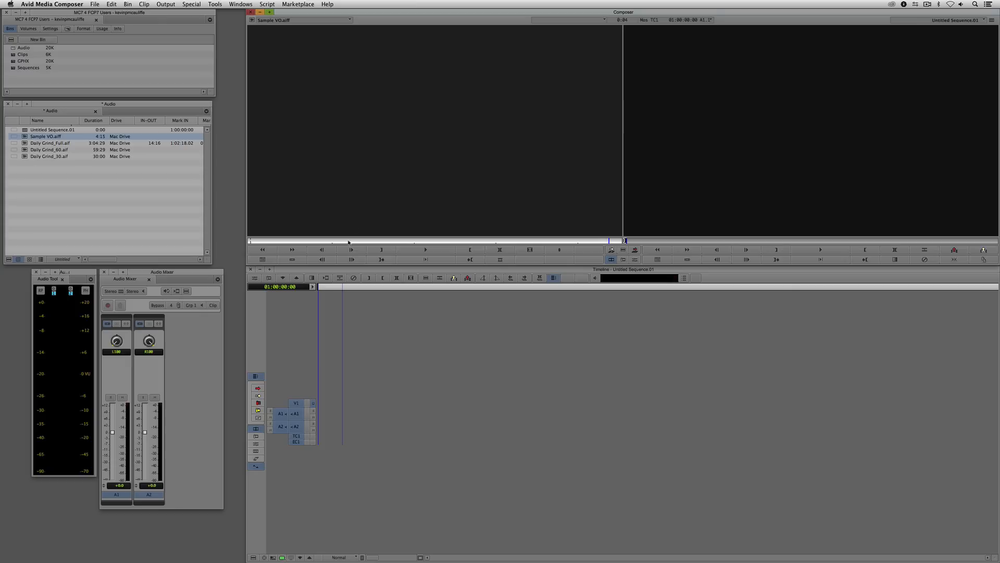
{"action": "key", "text": "space"}
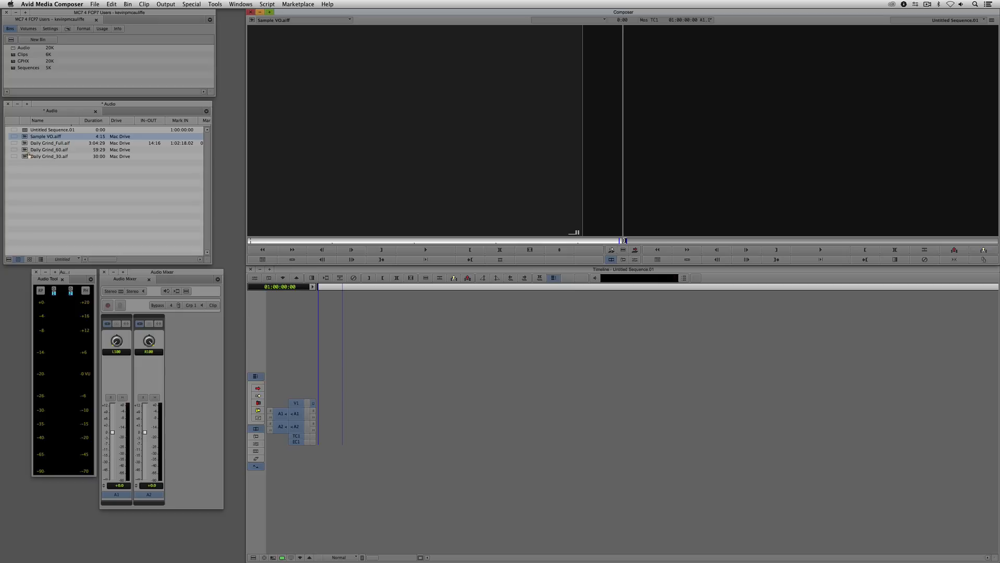
- Load Daily Grind_30.aif into the source monitor and set its grouped A1 and A2 levels to -10
{"action": "left_click_drag", "start_coordinate": [28, 156], "coordinate": [393, 149]}
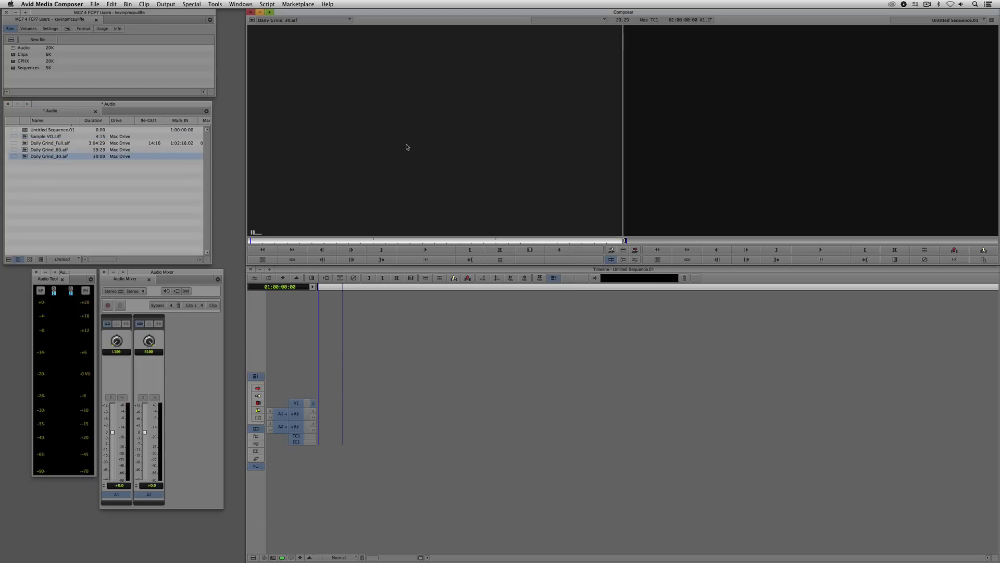
{"action": "key", "text": "super+grave"}
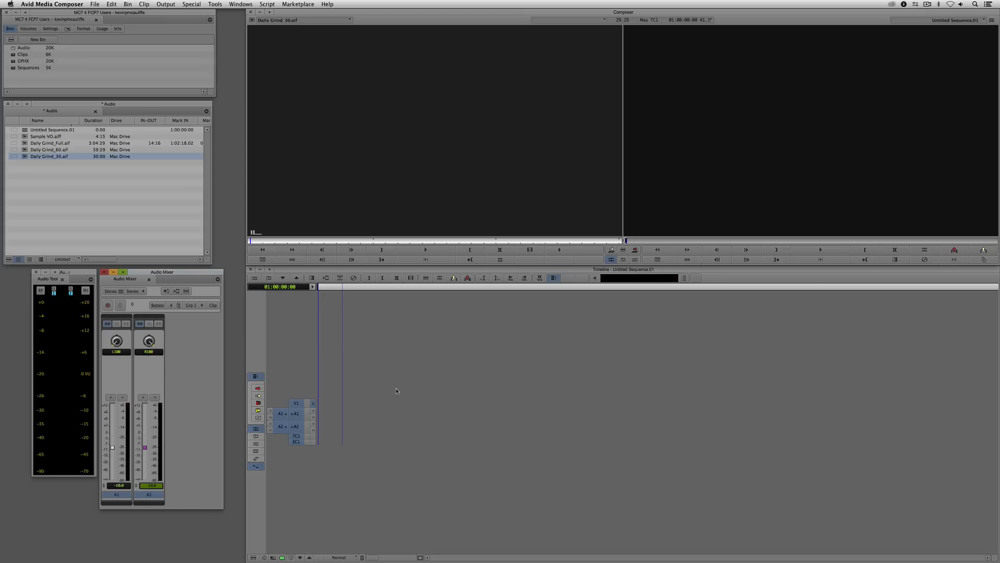
- Mark the whole Daily Grind_30.aif clip and splice it into the empty sequence on tracks A1 and A2
{"action": "left_click", "coordinate": [418, 158]}
{"action": "key", "text": "t"}
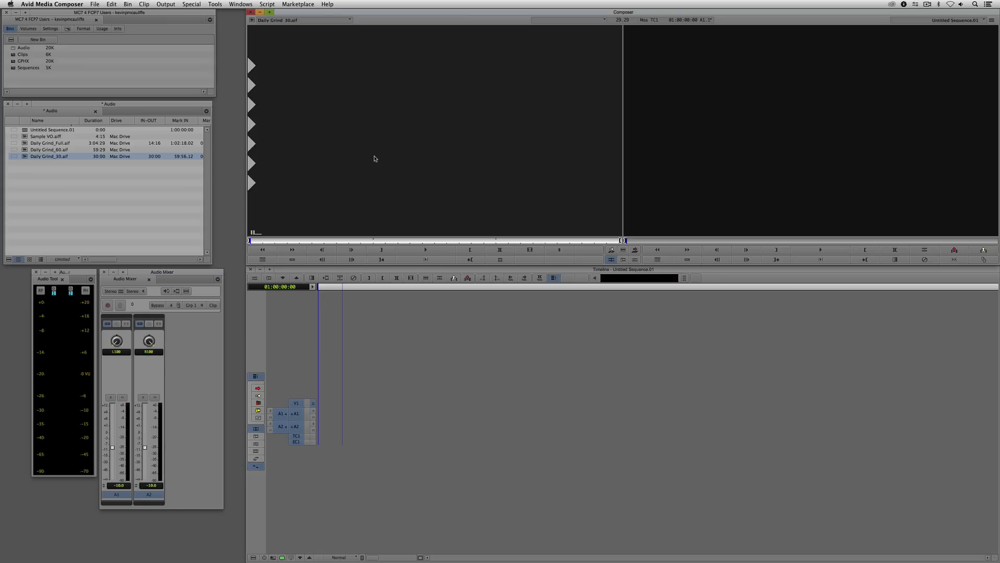
{"action": "key", "text": "v"}
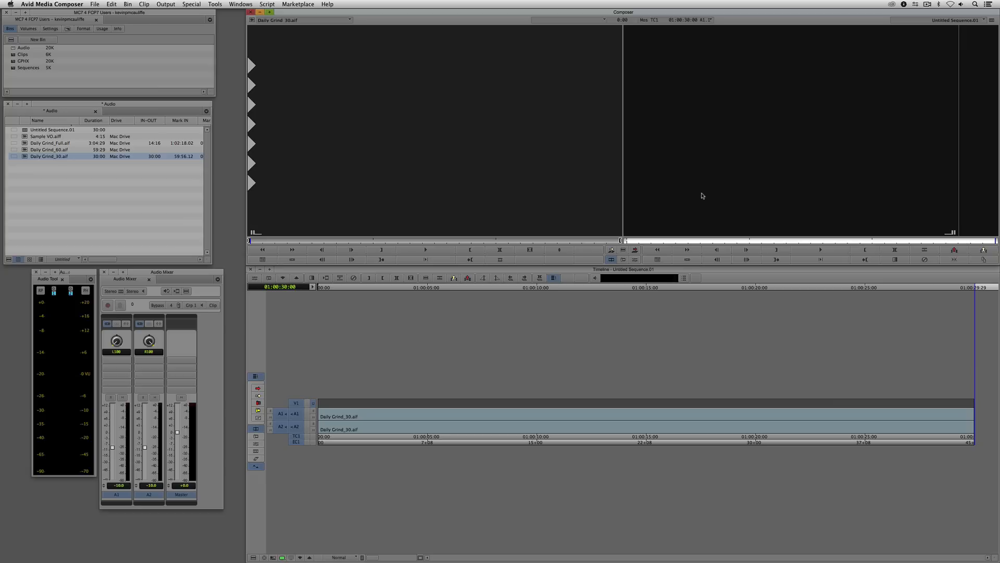
- Add two audio tracks, A3 and A4, to the sequence
{"action": "key", "text": "super+u"}
{"action": "key", "text": "super+u"}
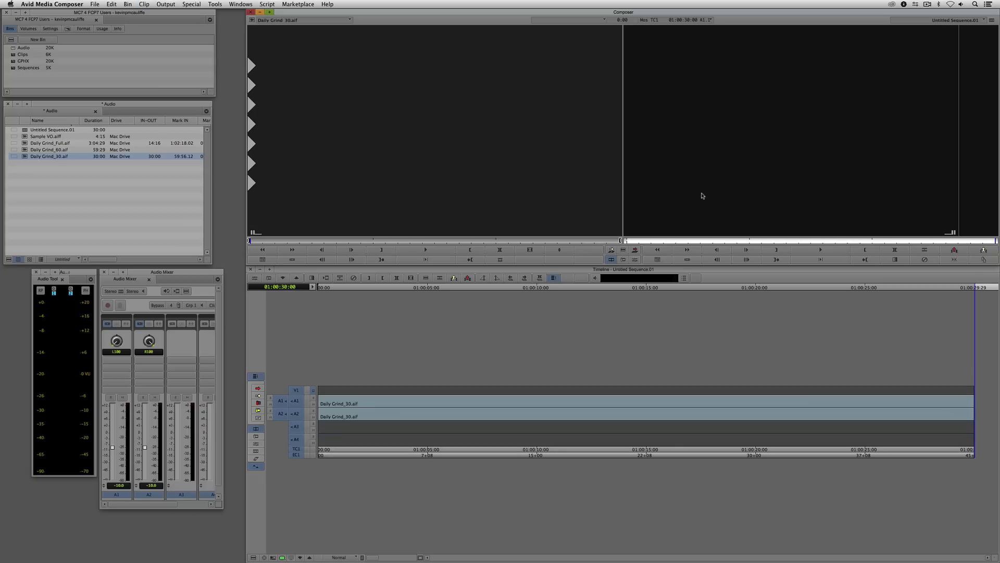
- Move both Daily Grind_30.aif segments from tracks A1 and A2 down to A3 and A4, keeping their start at the sequence head
{"action": "left_click", "coordinate": [299, 415]}
{"action": "left_click", "coordinate": [296, 401]}
{"action": "left_click", "coordinate": [296, 391]}
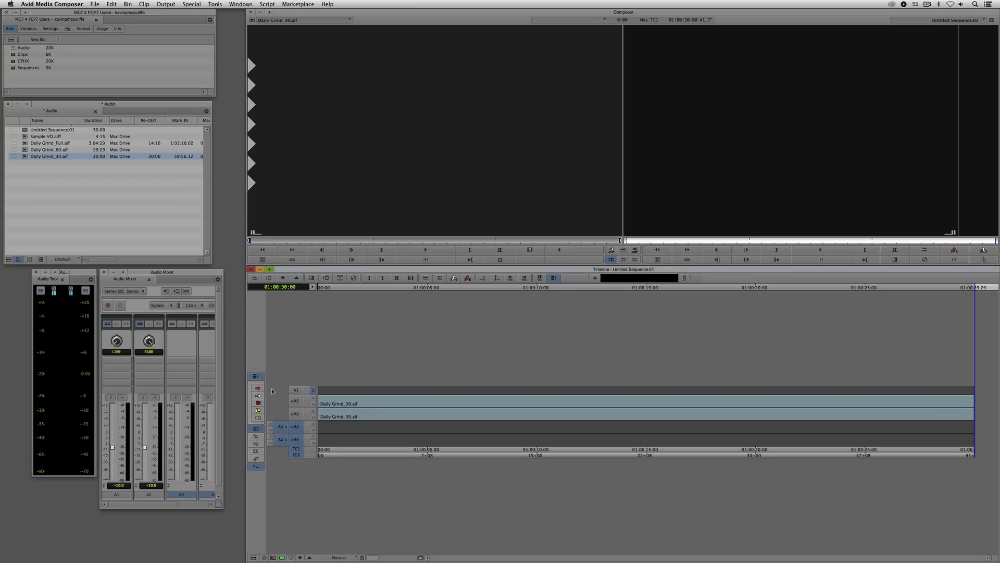
{"action": "left_click", "coordinate": [258, 389]}
{"action": "left_click", "coordinate": [334, 409]}
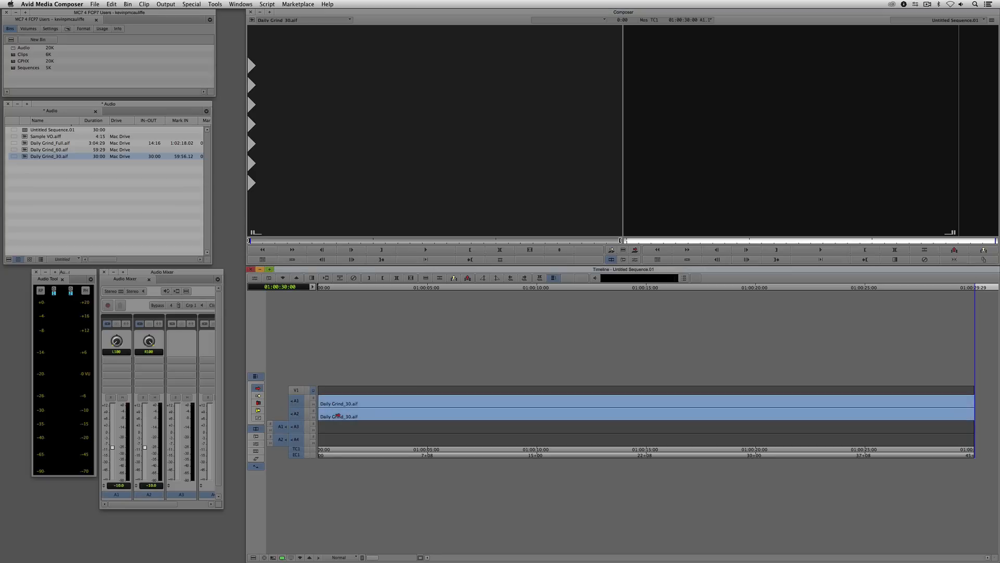
{"action": "left_click_drag", "start_coordinate": [337, 416], "coordinate": [326, 422]}
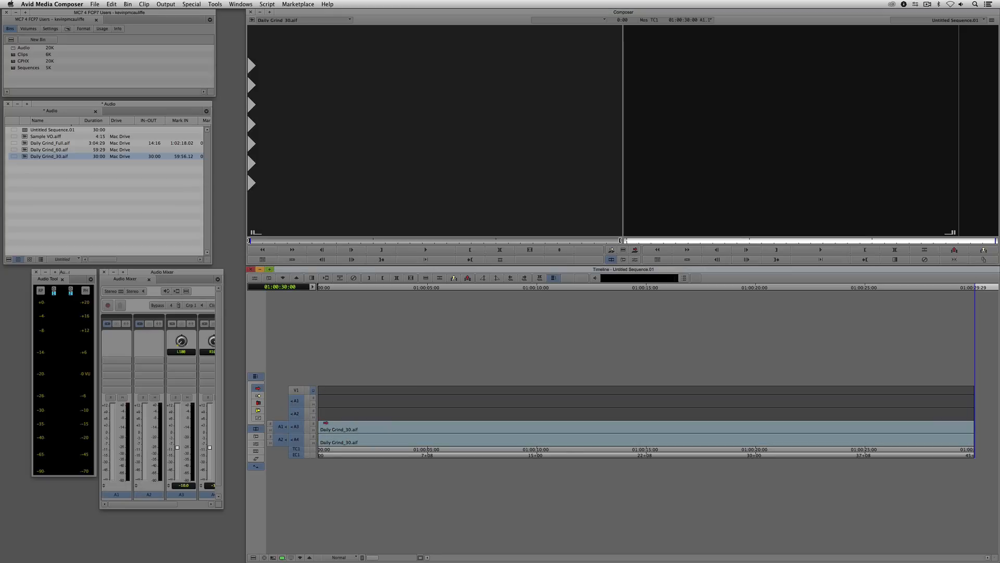
{"action": "left_click", "coordinate": [257, 388]}
- Make A1 and A2 the active record tracks instead of A3 and A4, and load Sample VO.aiff as the source with the whole clip marked
{"action": "left_click", "coordinate": [296, 440]}
{"action": "left_click", "coordinate": [296, 427]}
{"action": "left_click", "coordinate": [297, 413]}
{"action": "left_click", "coordinate": [297, 401]}
{"action": "left_click", "coordinate": [679, 174]}
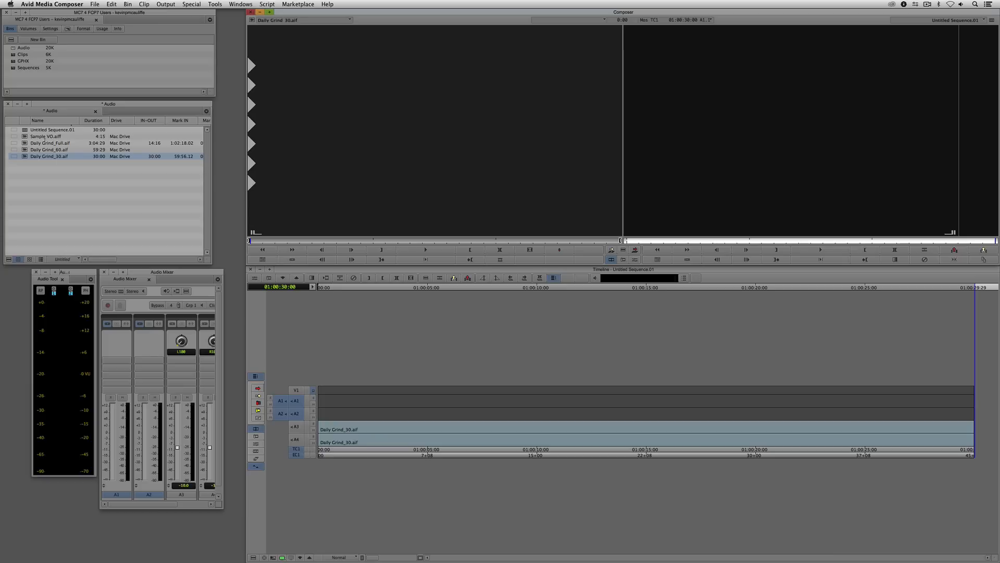
{"action": "left_click_drag", "start_coordinate": [25, 137], "coordinate": [415, 154]}
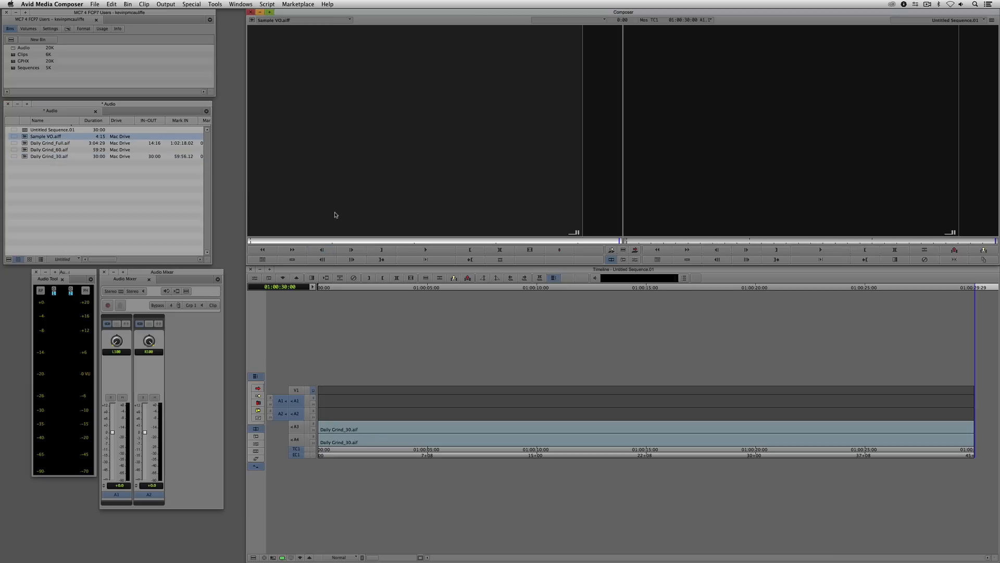
{"action": "left_click", "coordinate": [672, 164]}
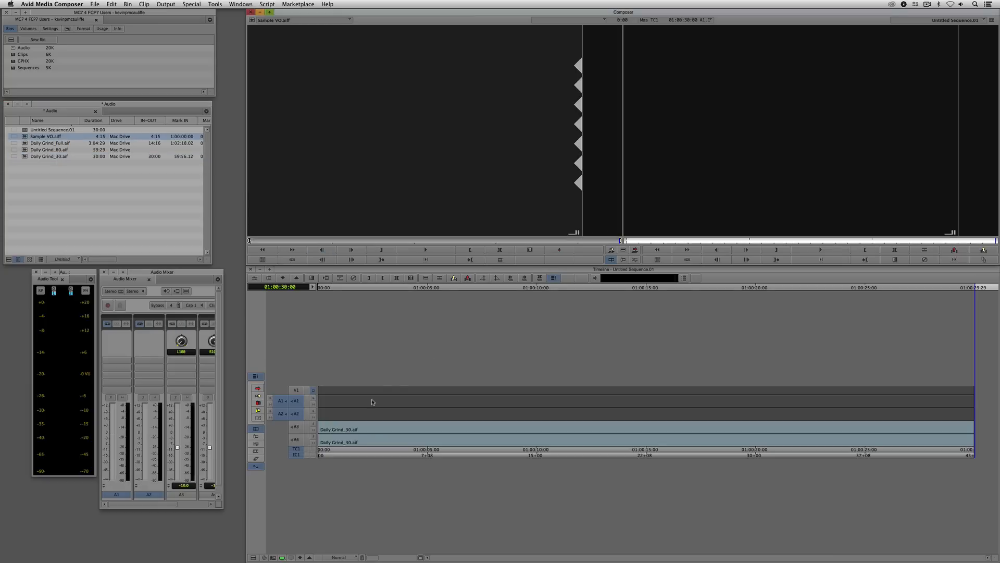
- Mark an IN point at 01:00:05:15 in the sequence and overwrite Sample VO.aiff onto track A1
{"action": "left_click", "coordinate": [370, 409]}
{"action": "left_click_drag", "start_coordinate": [358, 411], "coordinate": [431, 403]}
{"action": "key", "text": "i"}
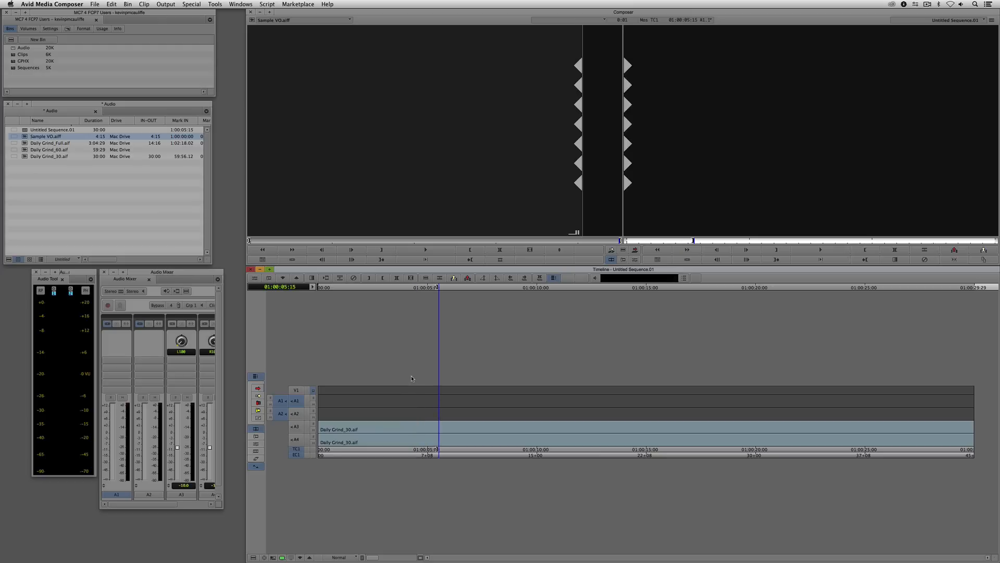
{"action": "key", "text": "b"}
- Play the sequence from before the voice-over until past its end to hear it against the music
{"action": "left_click_drag", "start_coordinate": [495, 406], "coordinate": [280, 410]}
{"action": "key", "text": "space"}
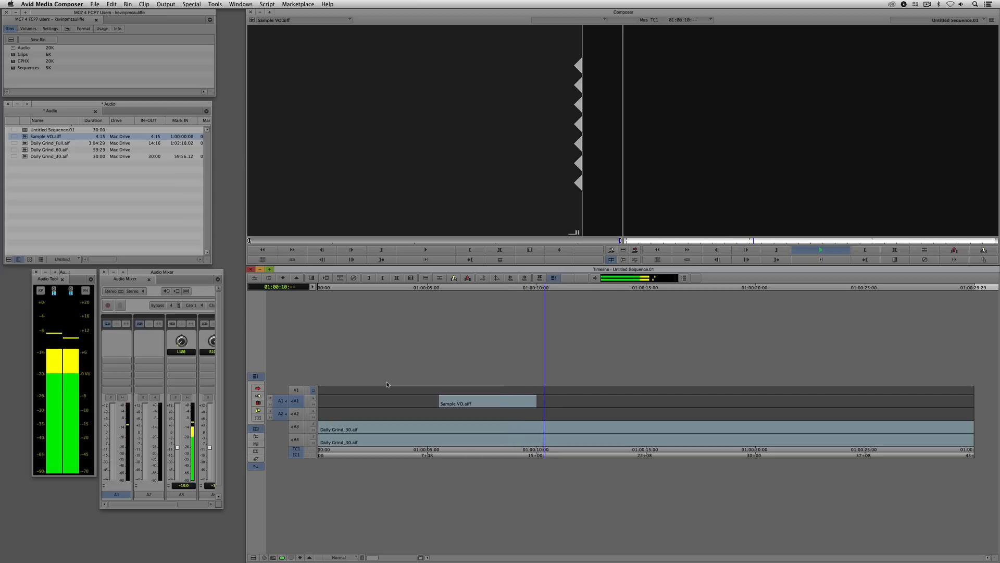
{"action": "key", "text": "space"}
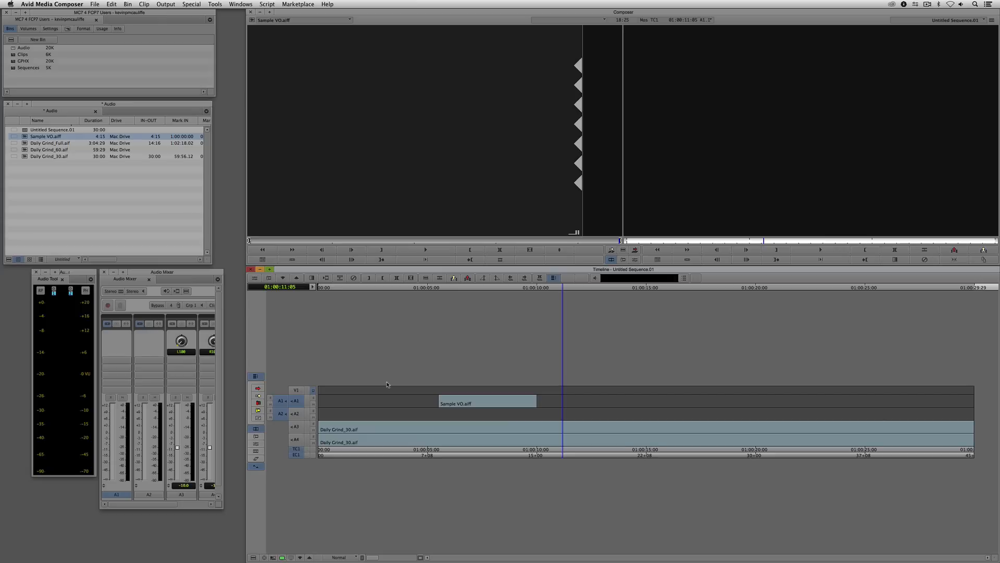
- Park on the Sample VO.aiff clip and set its A1 pan to MID
{"action": "left_click", "coordinate": [495, 414]}
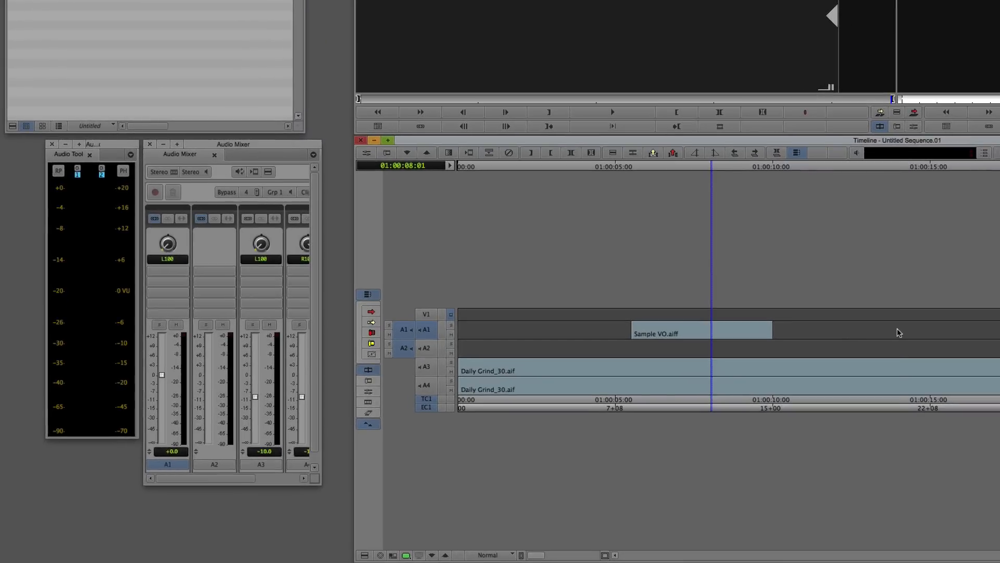
{"action": "left_click", "coordinate": [626, 403]}
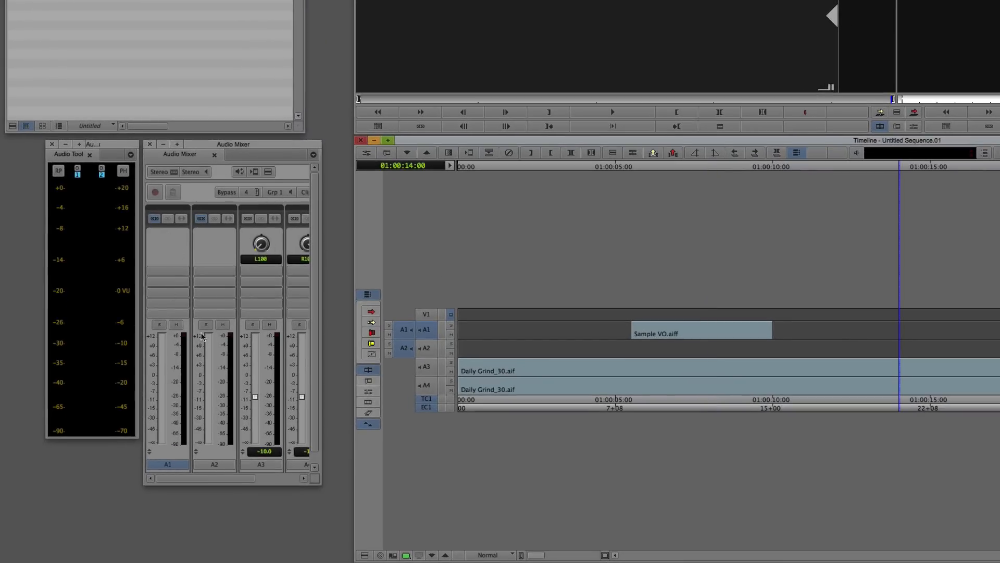
{"action": "left_click", "coordinate": [699, 337]}
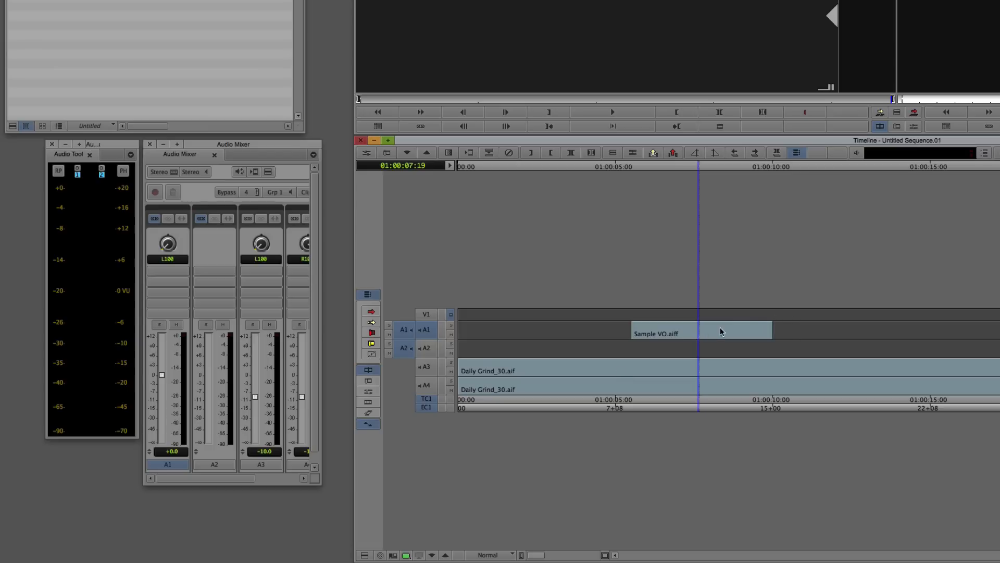
{"action": "left_click", "coordinate": [707, 332]}
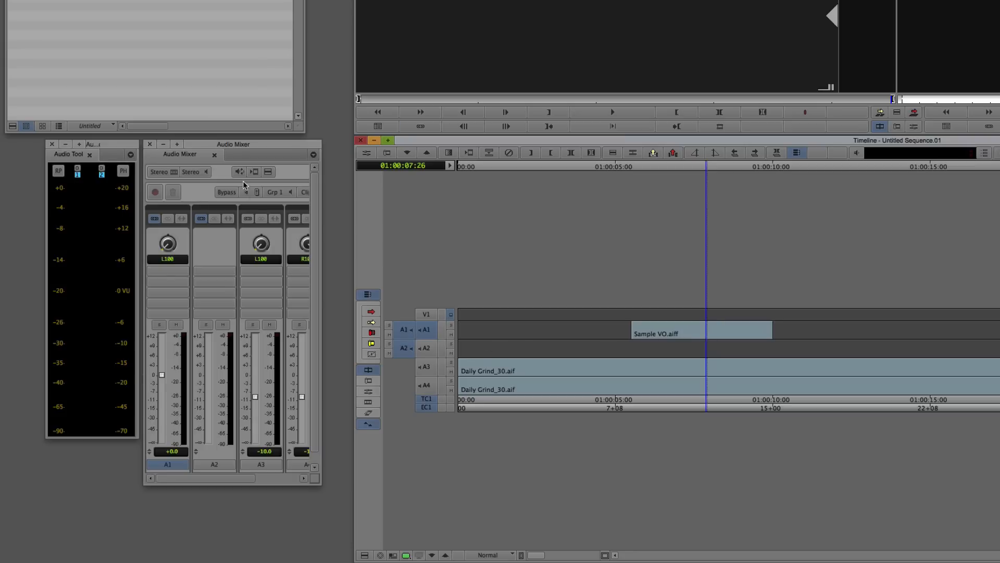
{"action": "left_click", "coordinate": [167, 247], "text": "alt"}
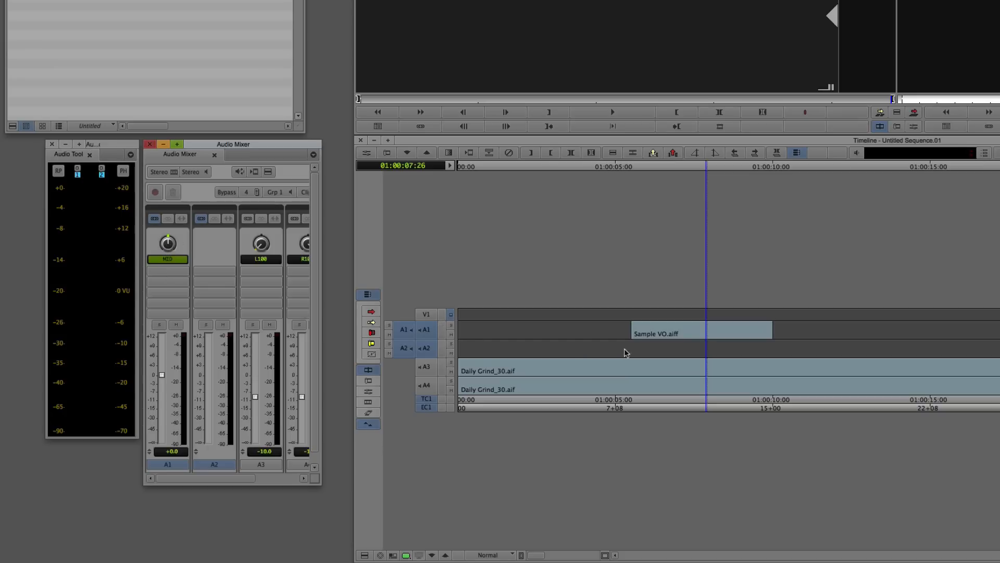
- Play through the voice-over section again to check its centred panning
{"action": "left_click_drag", "start_coordinate": [650, 344], "coordinate": [563, 339]}
{"action": "key", "text": "space"}
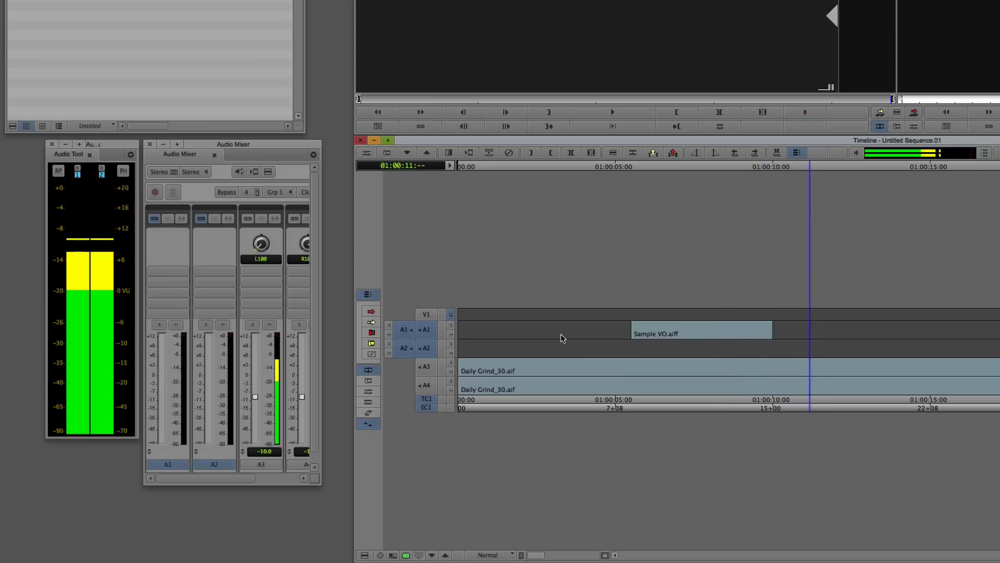
{"action": "key", "text": "space"}
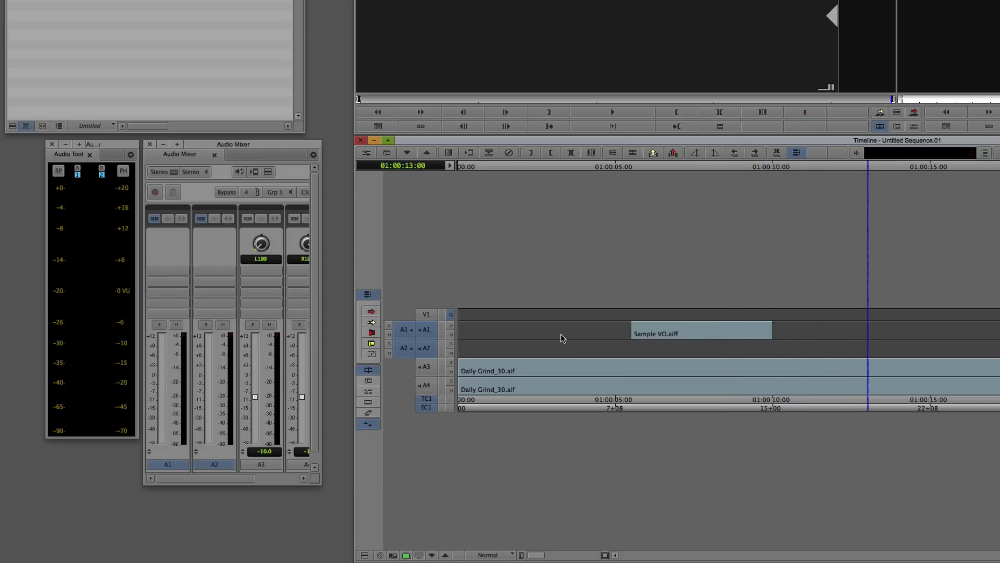
- Make only A3 and A4 active and add edits to the music at 01:00:05:03 and 01:00:10:14, either side of the voice-over
{"action": "left_click", "coordinate": [619, 350]}
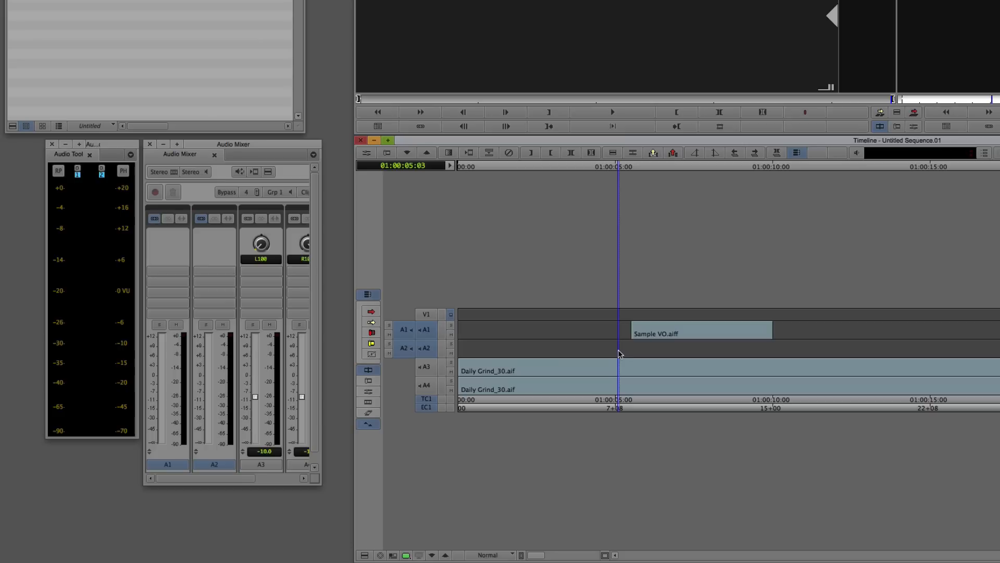
{"action": "left_click", "coordinate": [425, 385]}
{"action": "left_click", "coordinate": [426, 366]}
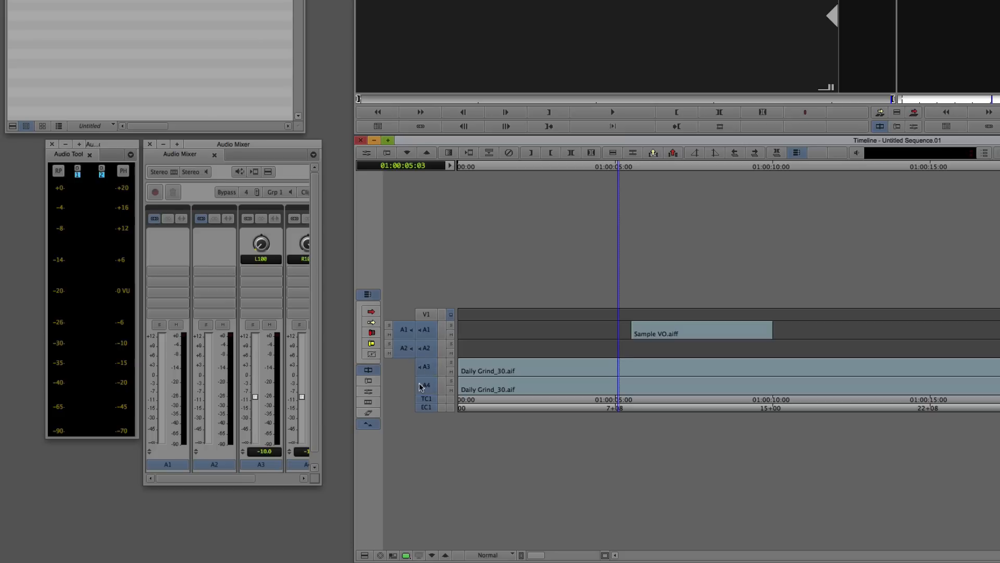
{"action": "left_click", "coordinate": [426, 347]}
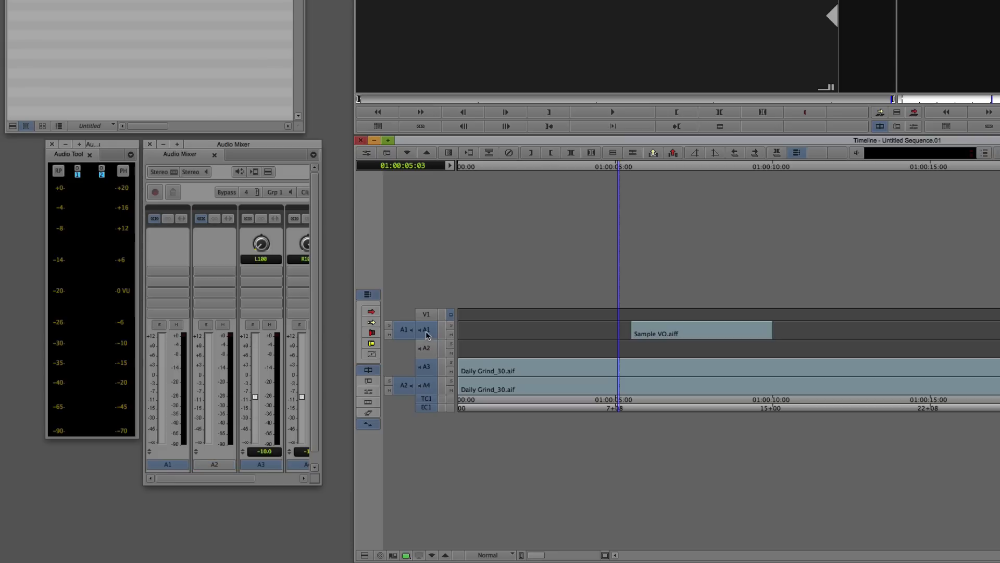
{"action": "left_click", "coordinate": [427, 332]}
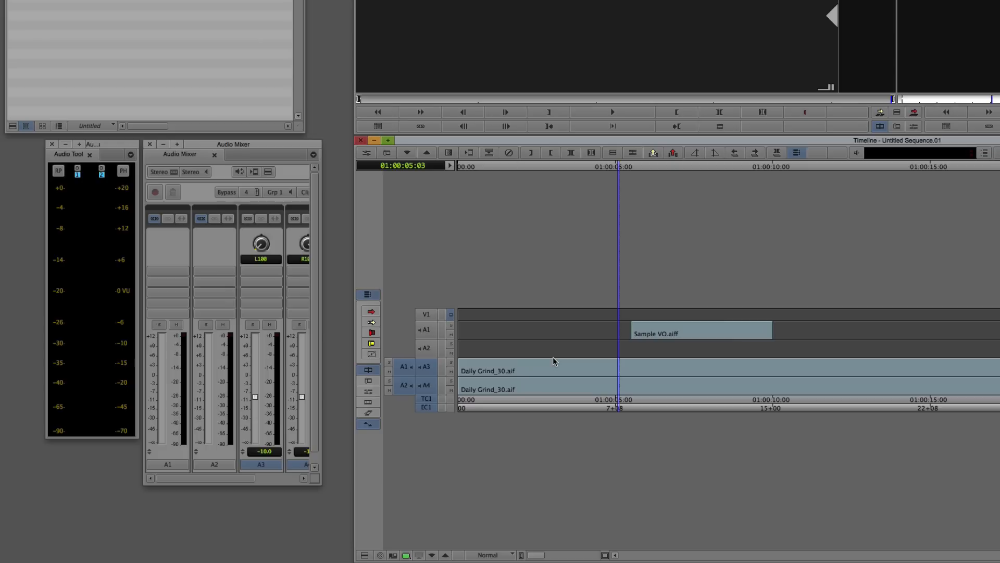
{"action": "key", "text": "h"}
{"action": "left_click", "coordinate": [785, 373]}
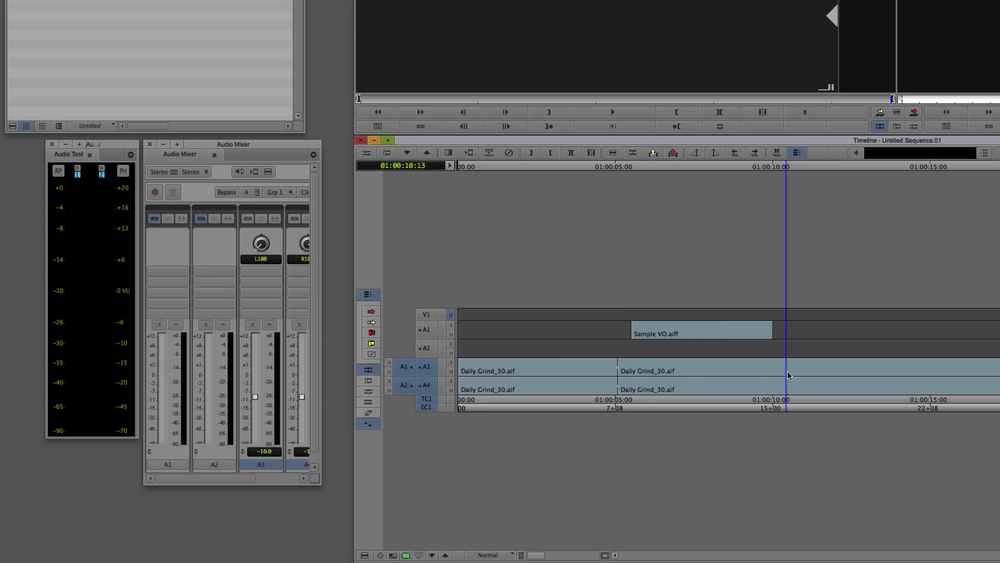
{"action": "key", "text": "h"}
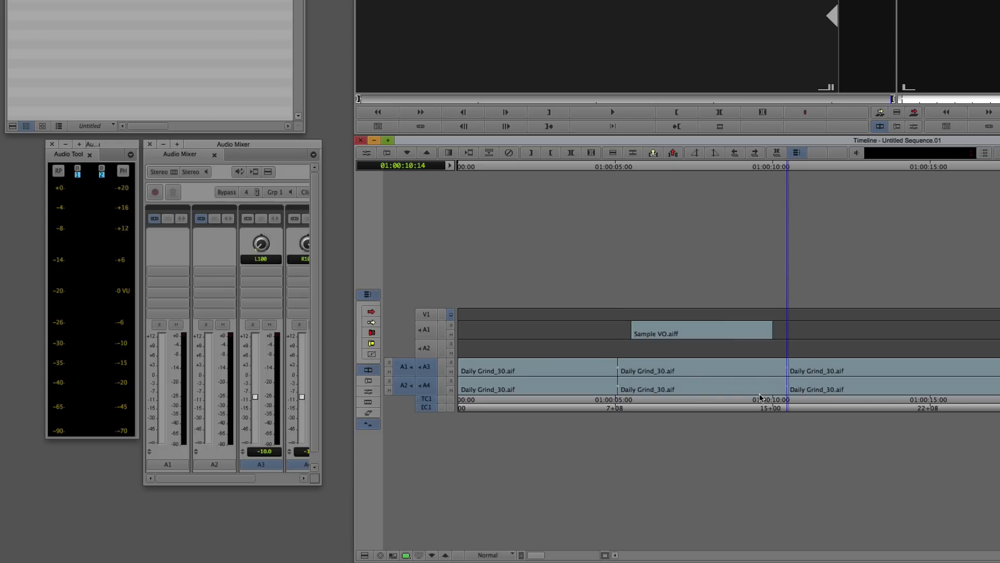
- Show A3 and A4 together in the Audio Mixer, gang them, and set the middle music segment's level to -18
{"action": "left_click", "coordinate": [681, 371]}
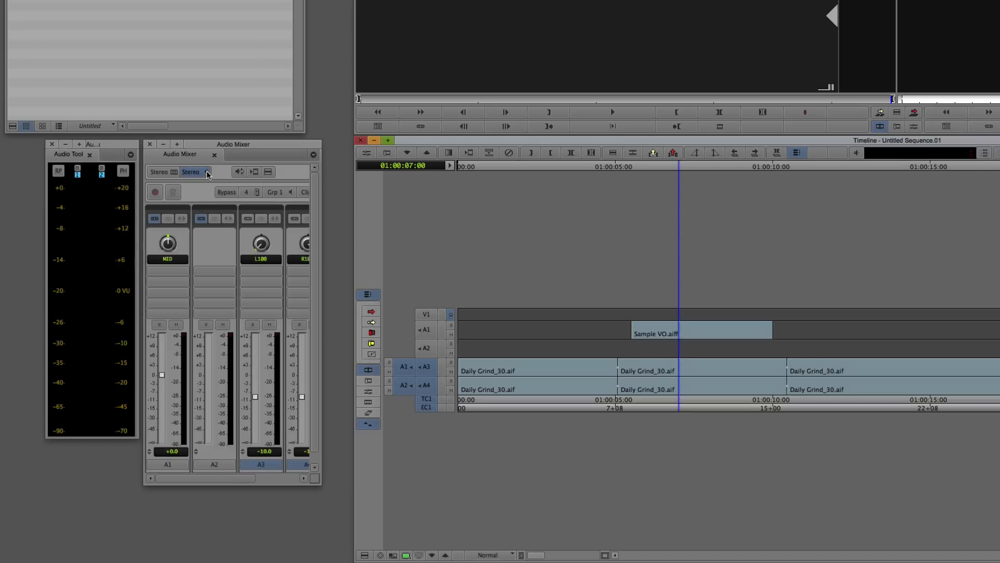
{"action": "left_click_drag", "start_coordinate": [220, 152], "coordinate": [180, 144]}
{"action": "left_click_drag", "start_coordinate": [281, 329], "coordinate": [333, 329]}
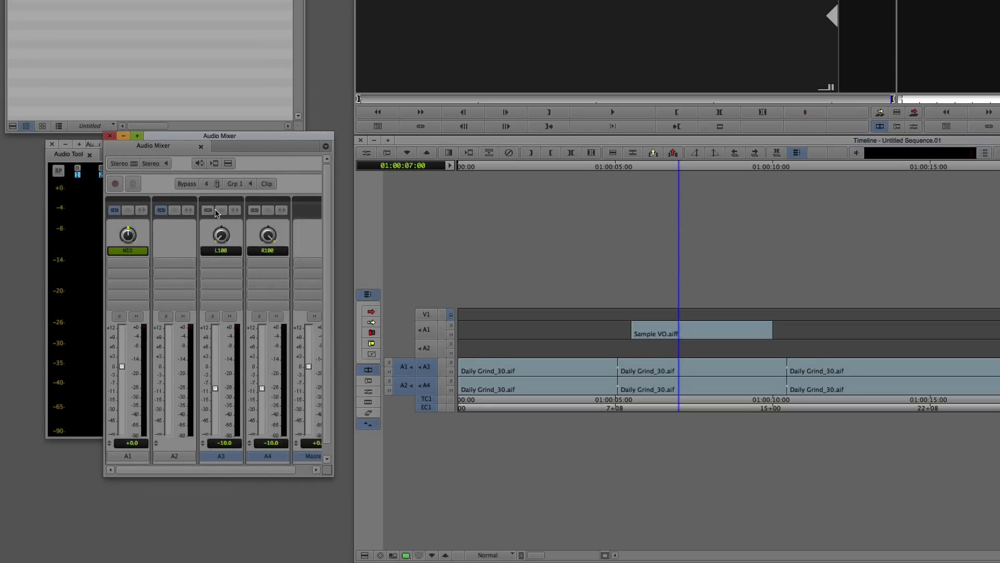
{"action": "left_click", "coordinate": [211, 211]}
{"action": "left_click", "coordinate": [254, 211]}
{"action": "left_click", "coordinate": [271, 443]}
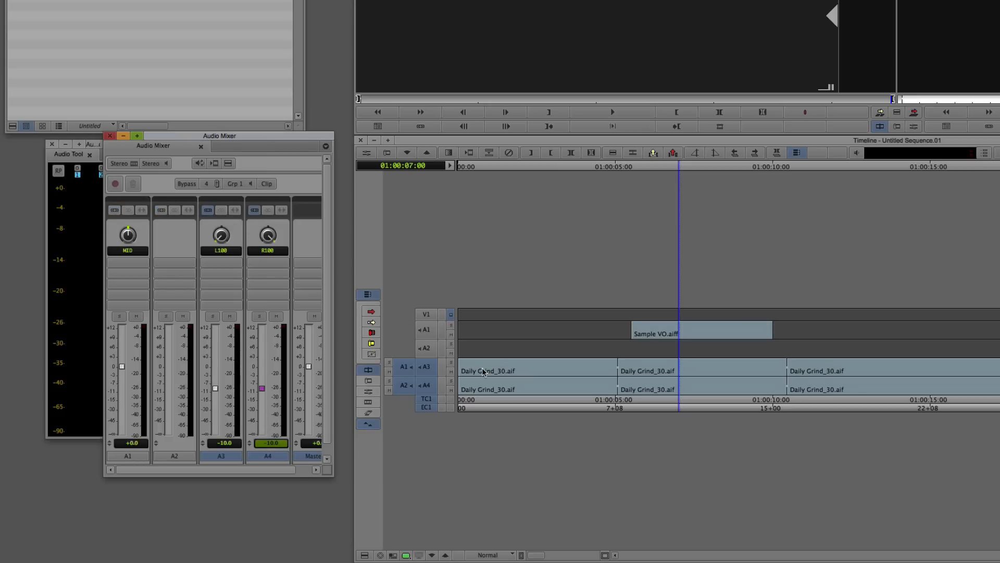
{"action": "type", "text": "-18"}
- Compare the A3 and A4 levels of the music segments before, under and after the voice-over
{"action": "left_click", "coordinate": [571, 378]}
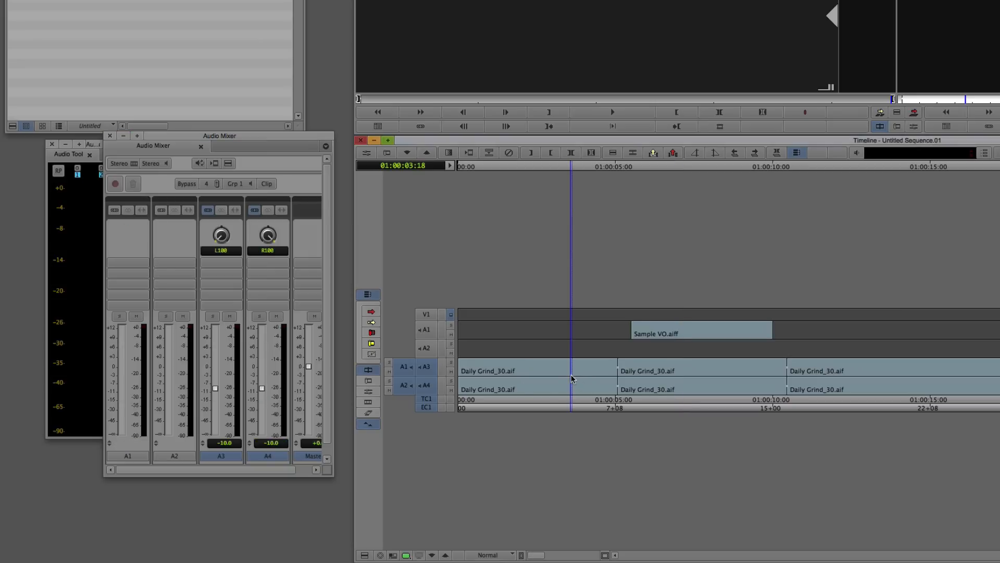
{"action": "left_click", "coordinate": [671, 385]}
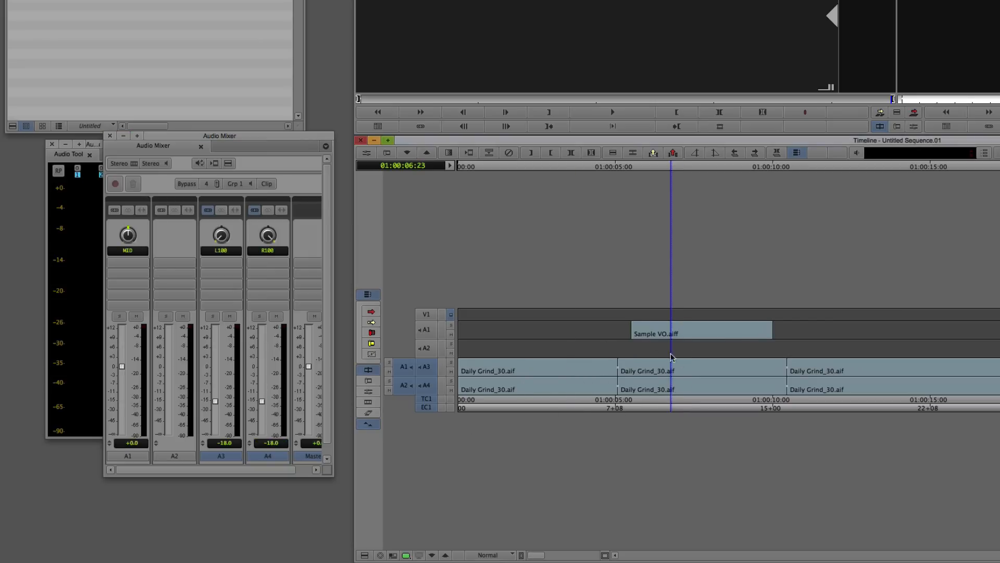
{"action": "left_click", "coordinate": [823, 376]}
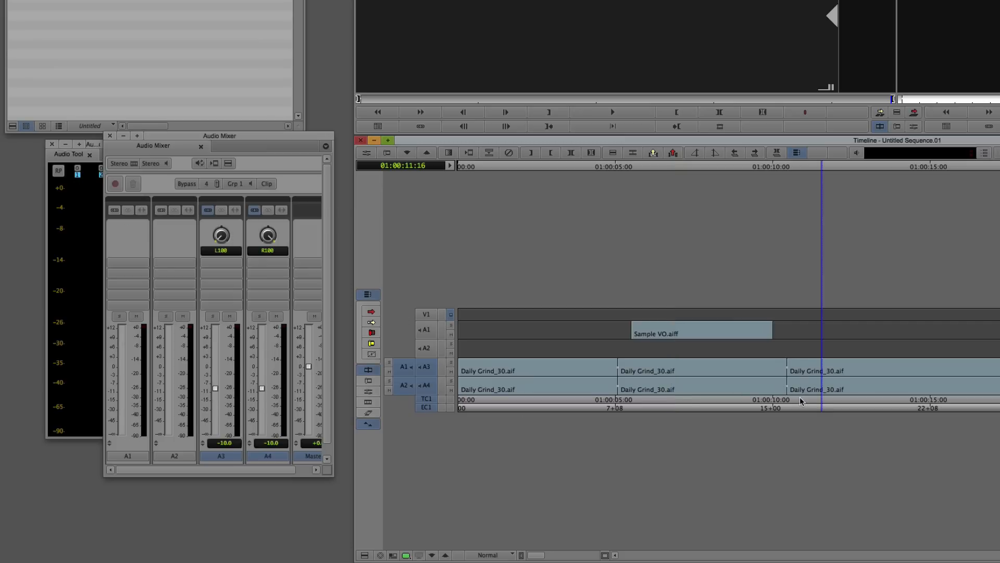
- Mark a range spanning both music edits and add 24-frame dissolves centered on all cuts within it on A3 and A4
{"action": "left_click_drag", "start_coordinate": [608, 389], "coordinate": [812, 382]}
{"action": "key", "text": "o"}
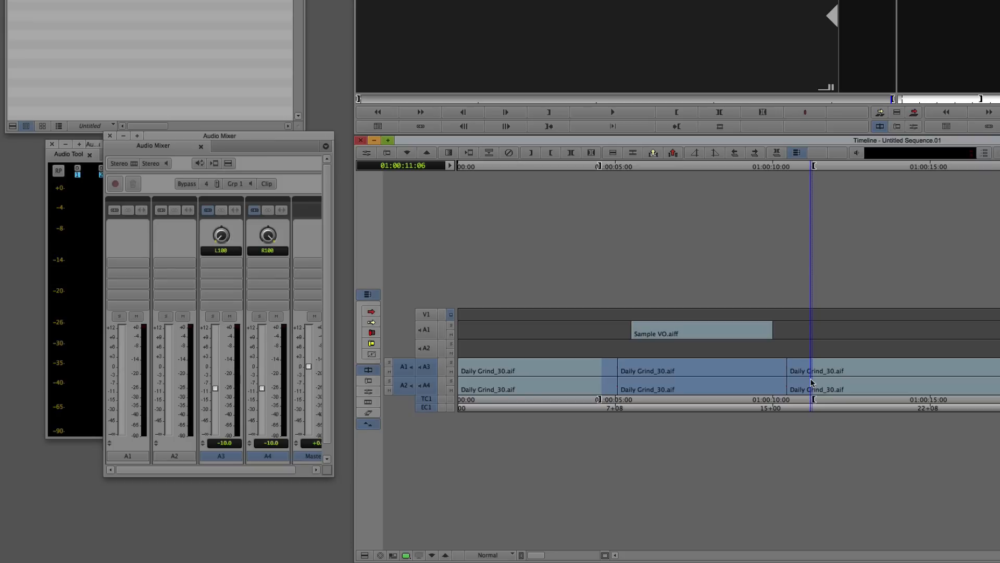
{"action": "key", "text": "backslash"}
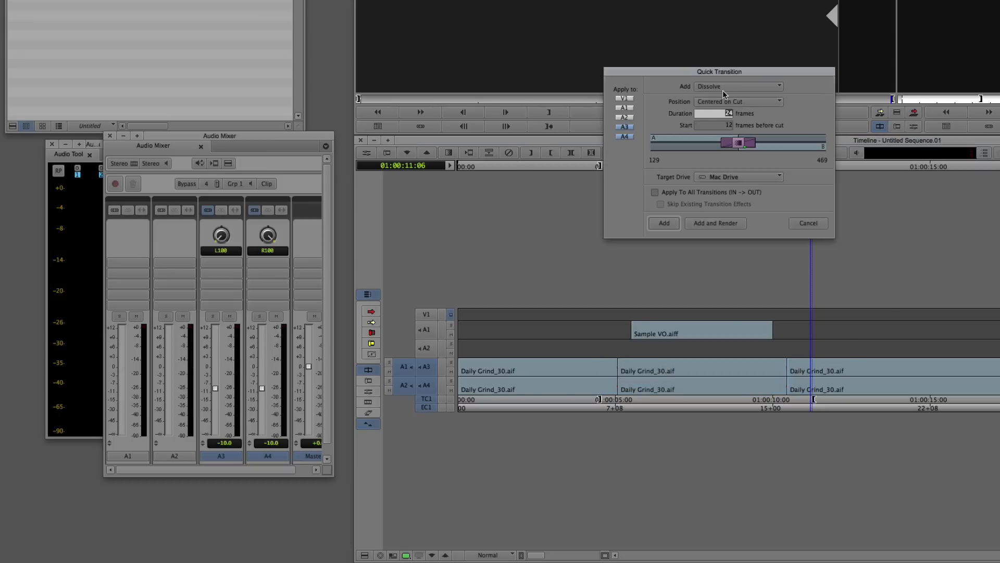
{"action": "left_click", "coordinate": [681, 192]}
{"action": "left_click", "coordinate": [666, 223]}
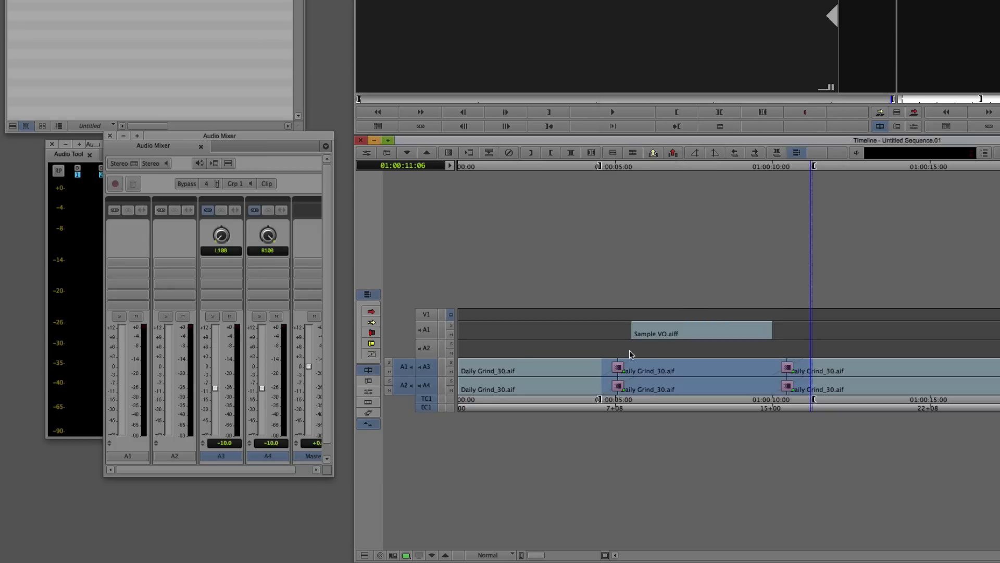
- Play the sequence across both dissolves to hear the music dip under the voice-over
{"action": "left_click_drag", "start_coordinate": [629, 350], "coordinate": [504, 358]}
{"action": "key", "text": "space"}
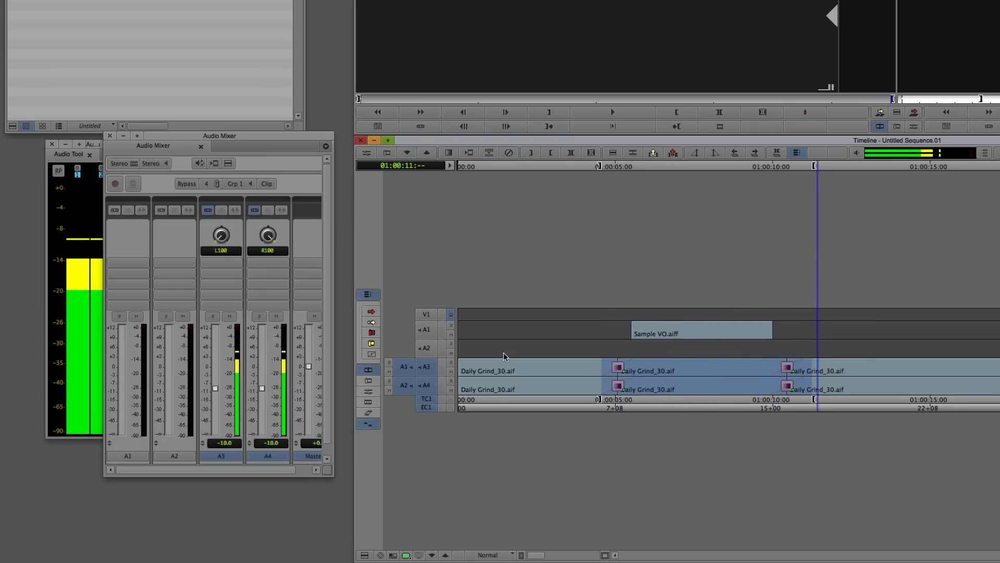
{"action": "key", "text": "space"}
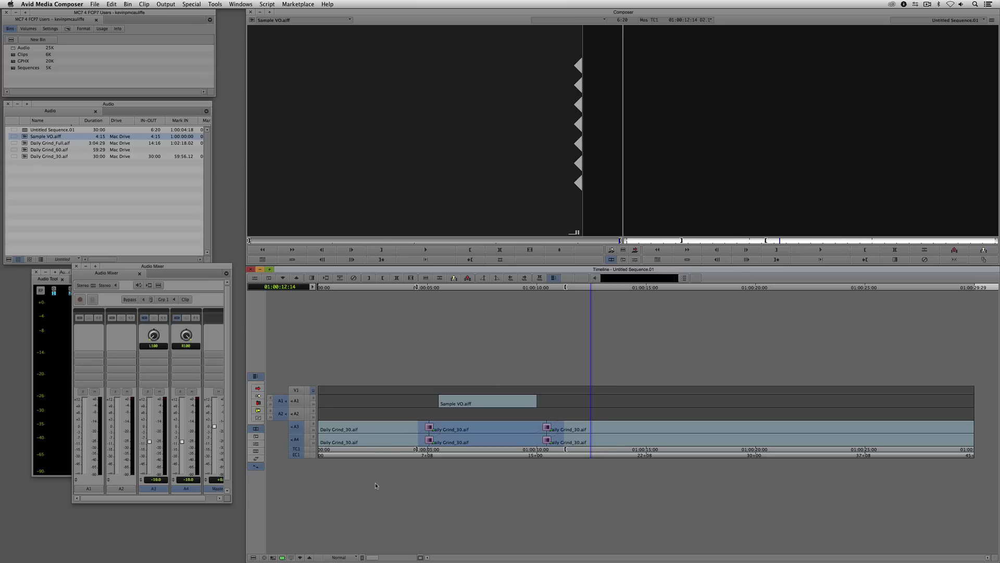
- Switch the timeline to the saved Audio Mixing view
{"action": "left_click", "coordinate": [340, 556]}
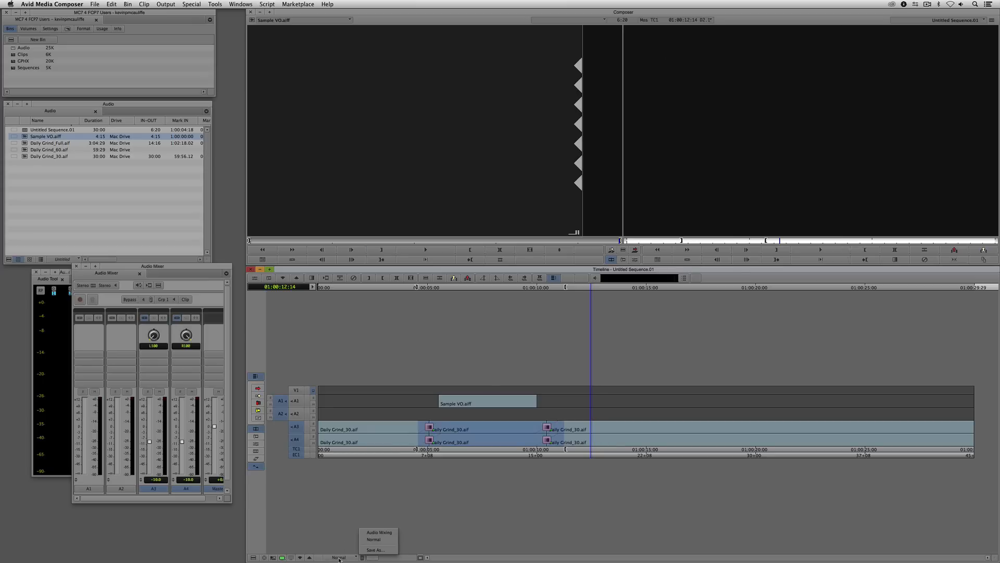
{"action": "left_click", "coordinate": [375, 532]}
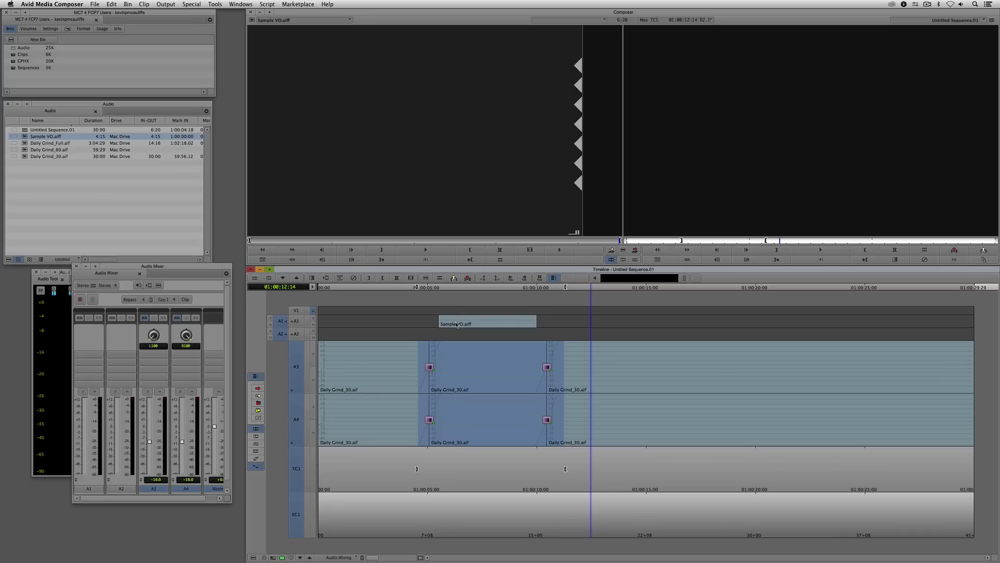
- Return the timeline to the Normal view and delete the saved Audio Mixing timeline view from the project settings
{"action": "left_click", "coordinate": [355, 558]}
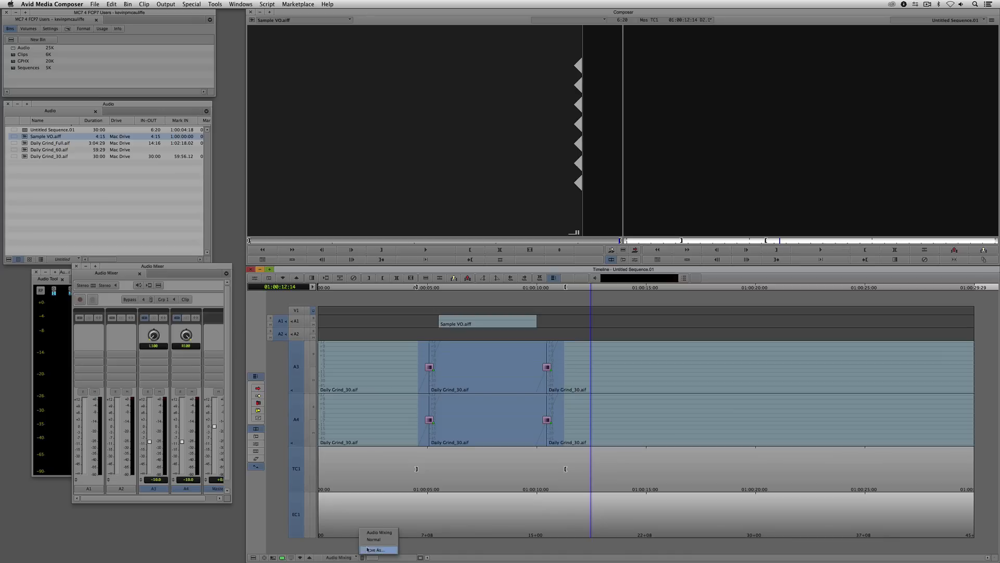
{"action": "left_click", "coordinate": [370, 542]}
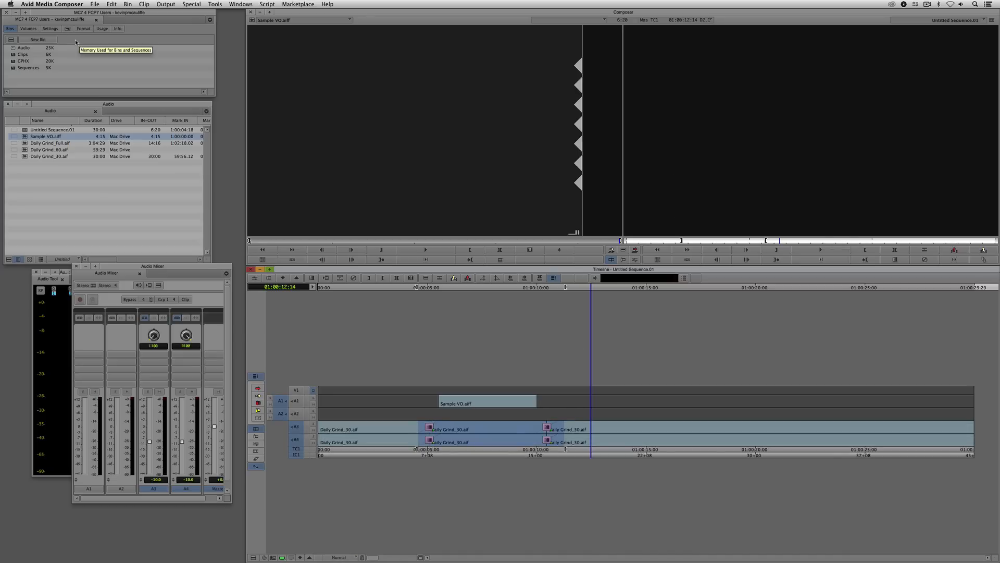
{"action": "left_click", "coordinate": [53, 30]}
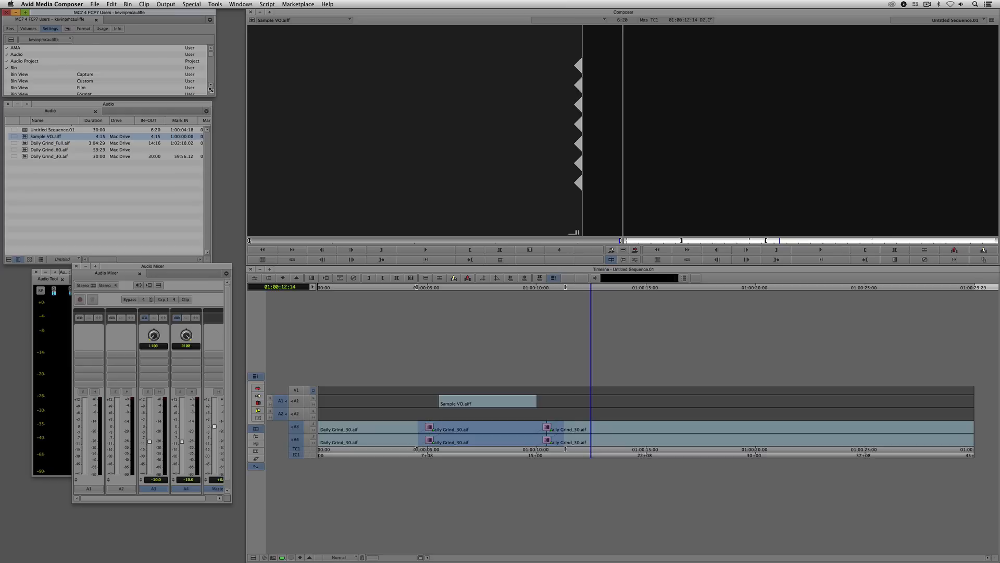
{"action": "left_click_drag", "start_coordinate": [210, 91], "coordinate": [226, 336]}
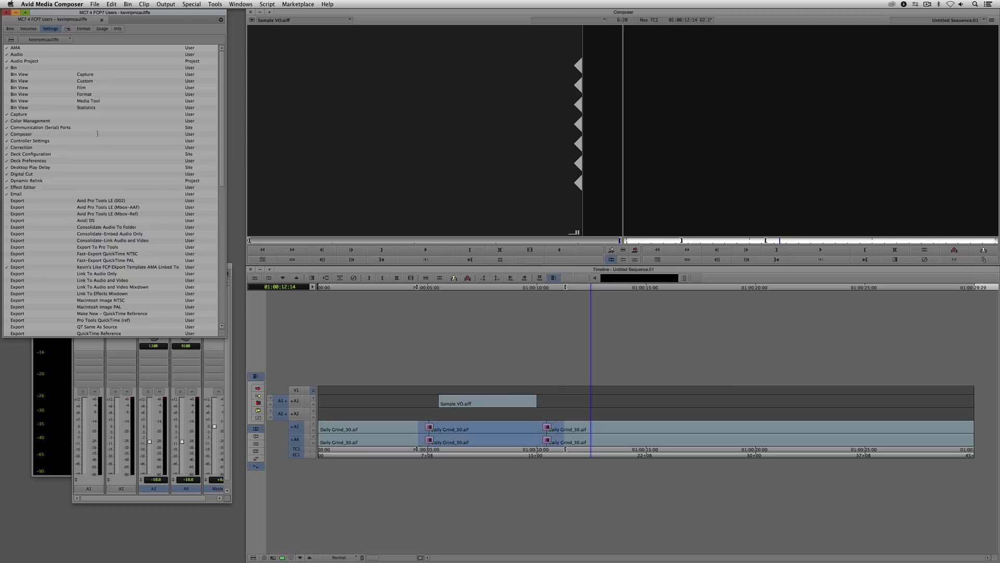
{"action": "left_click_drag", "start_coordinate": [223, 125], "coordinate": [218, 263]}
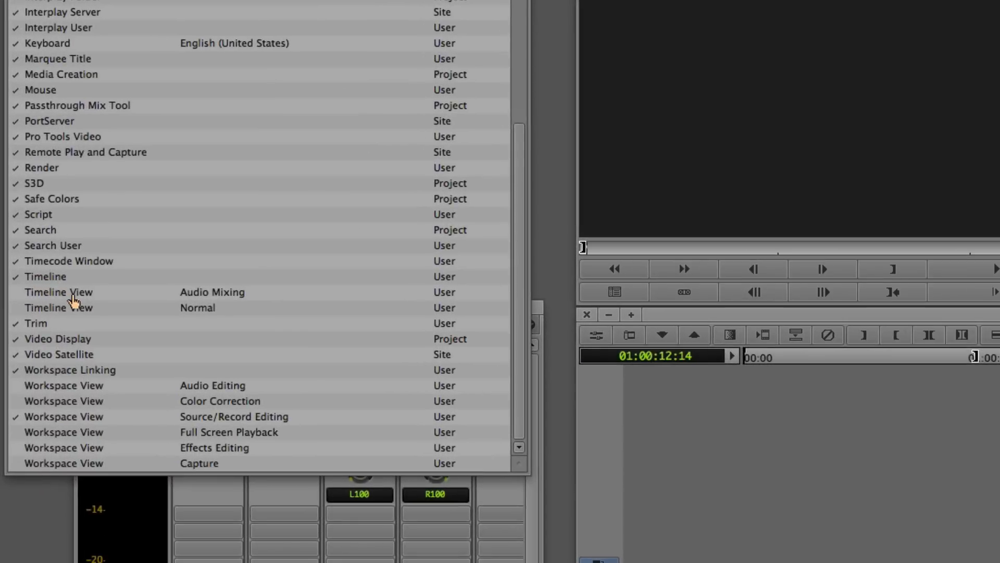
{"action": "left_click", "coordinate": [73, 295]}
{"action": "left_click", "coordinate": [61, 311]}
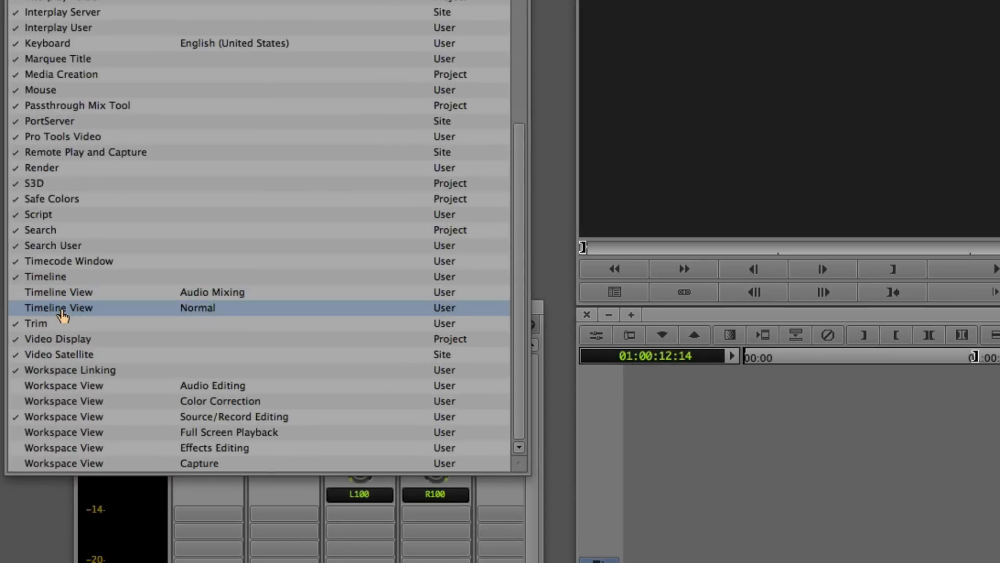
{"action": "left_click", "coordinate": [62, 293]}
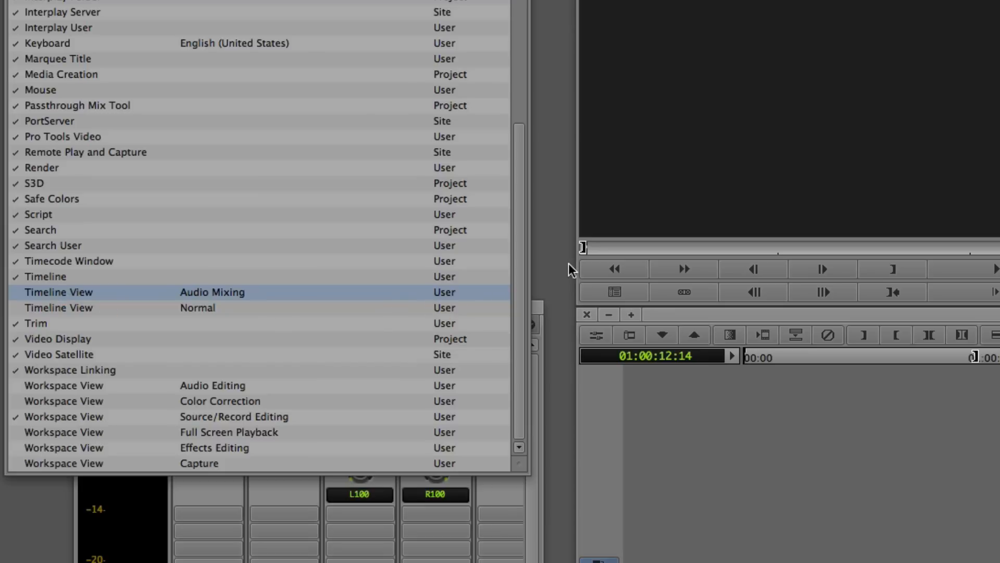
{"action": "key", "text": "Delete"}
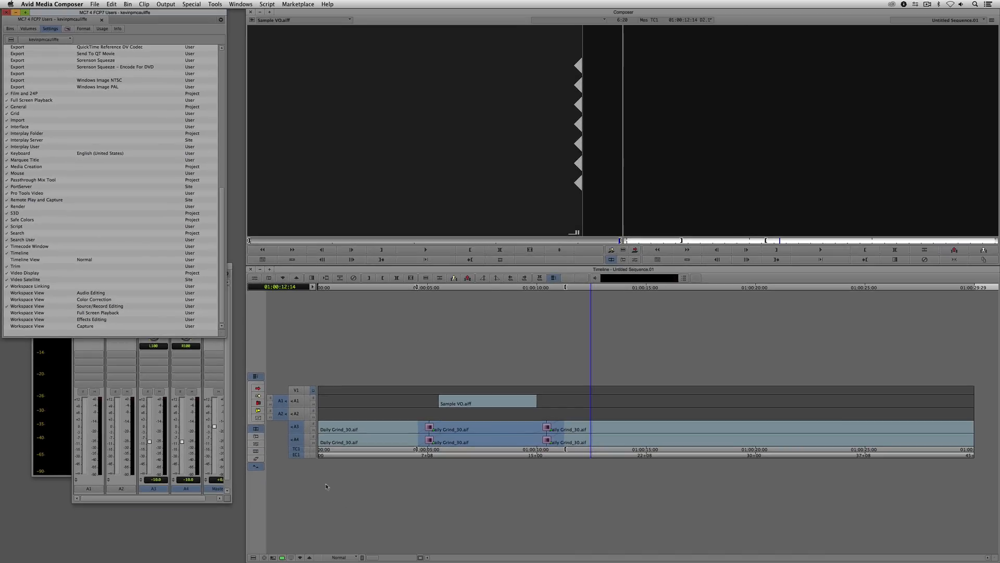
- Reapply the Normal timeline view, park within the voice-over clip, and enable tracks A1 and A2
{"action": "left_click", "coordinate": [350, 558]}
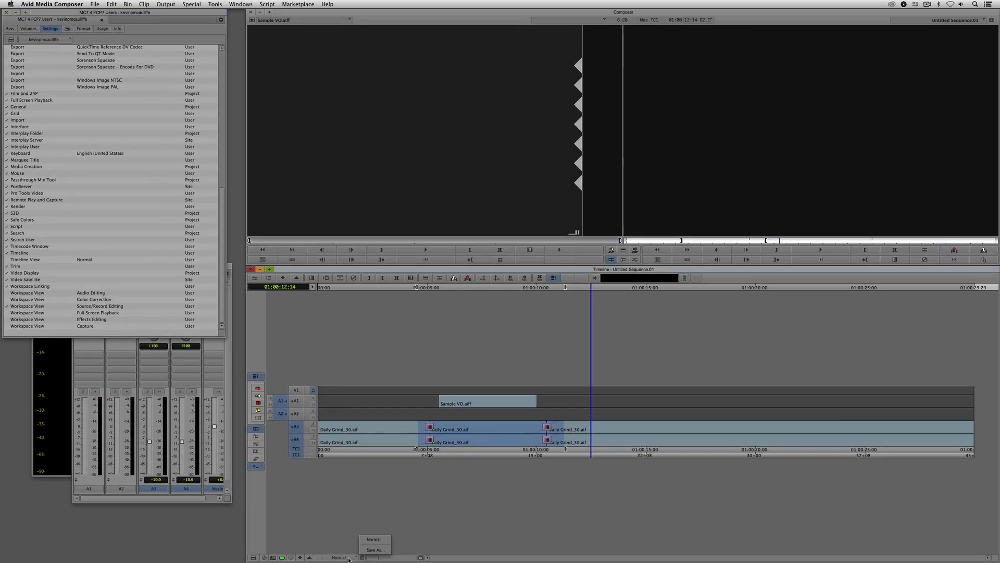
{"action": "left_click", "coordinate": [375, 539]}
{"action": "left_click", "coordinate": [468, 410]}
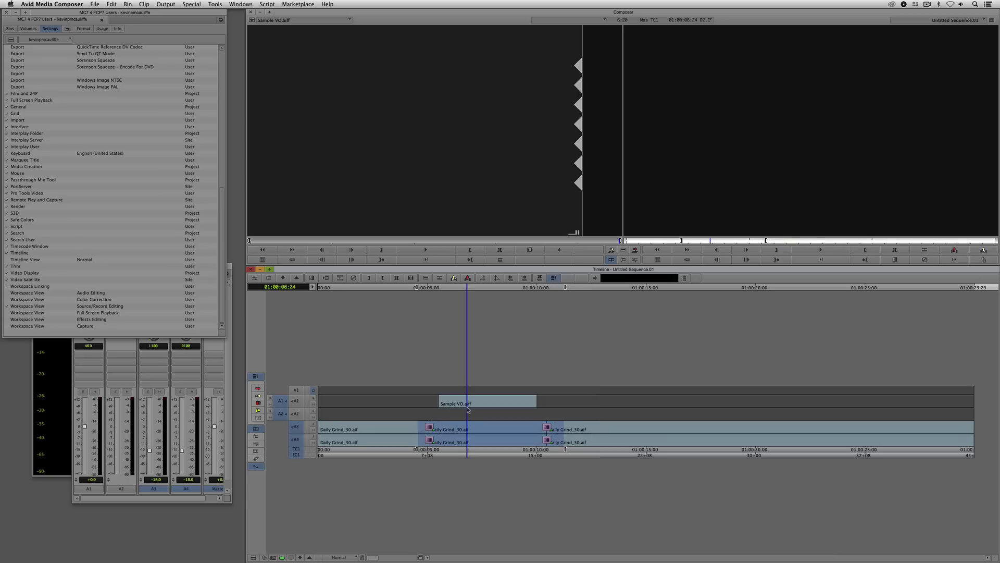
{"action": "left_click", "coordinate": [299, 413]}
{"action": "left_click", "coordinate": [299, 401]}
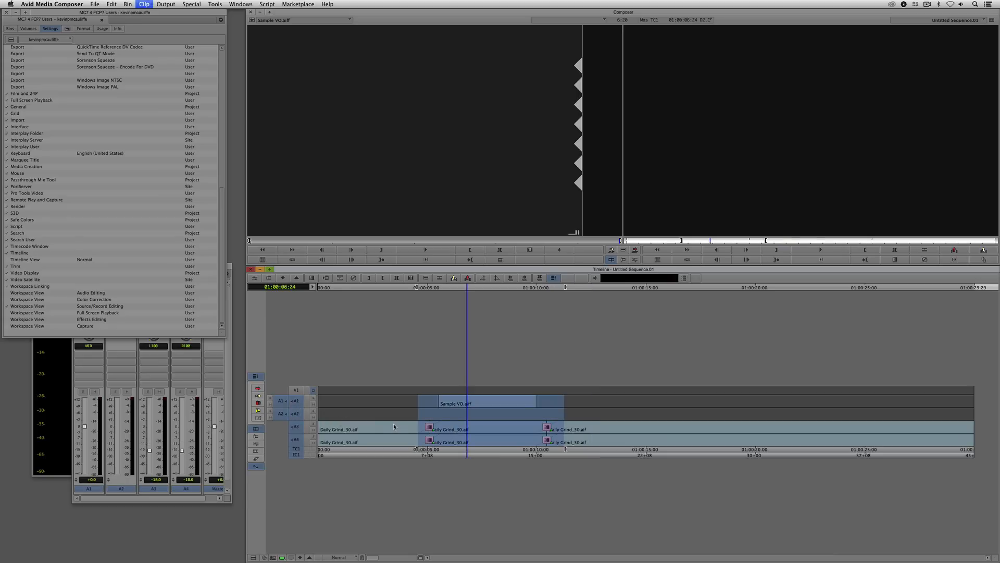
- Add four audio tracks, A5 to A8, to the sequence
{"action": "key", "text": "super+u"}
{"action": "key", "text": "super+u"}
{"action": "key", "text": "super+u"}
{"action": "key", "text": "super+u"}
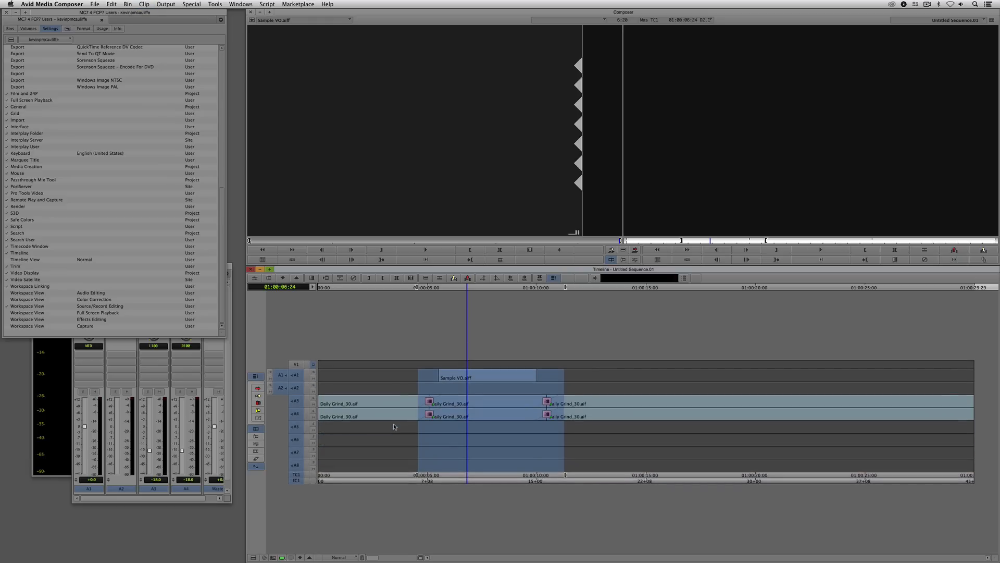
- Enlarge the height of all enabled audio and timecode tracks by several increments
{"action": "key", "text": "super+l"}
{"action": "key", "text": "super+l"}
{"action": "key", "text": "super+l"}
{"action": "key", "text": "super+l"}
{"action": "key", "text": "super+l"}
{"action": "key", "text": "super+l"}
{"action": "key", "text": "super+l"}
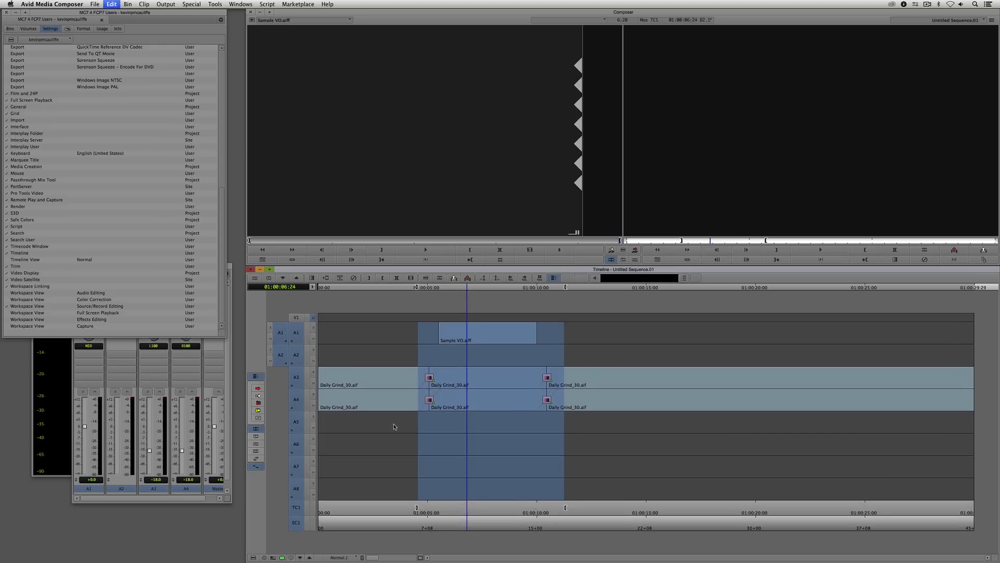
{"action": "key", "text": "super+l"}
{"action": "key", "text": "super+l"}
{"action": "key", "text": "super+l"}
{"action": "key", "text": "super+l"}
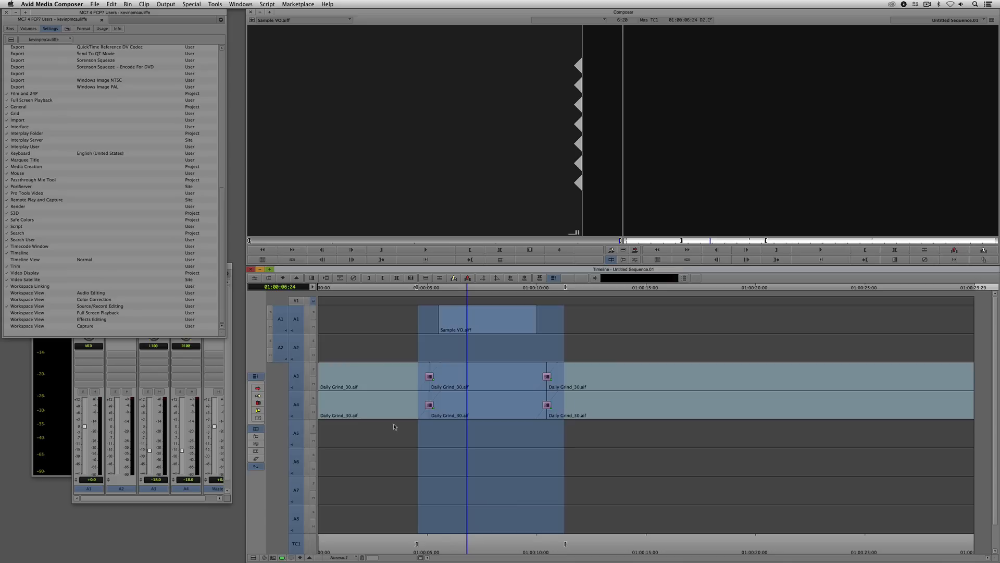
- Save the enlarged track layout as a timeline view named Audio Mixing
{"action": "left_click", "coordinate": [346, 556]}
{"action": "left_click", "coordinate": [372, 543]}
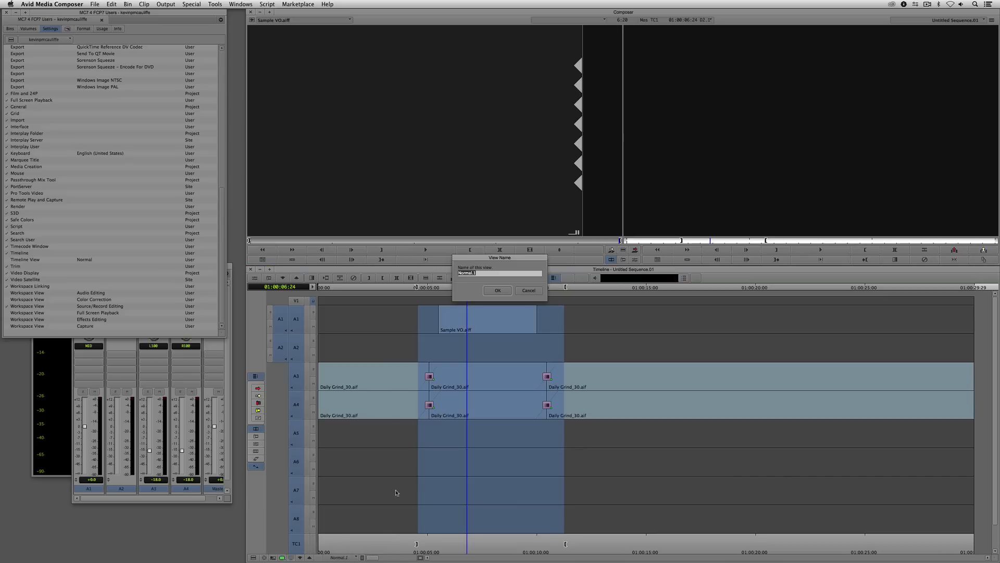
{"action": "type", "text": "Audio Mixing"}
{"action": "key", "text": "Return"}
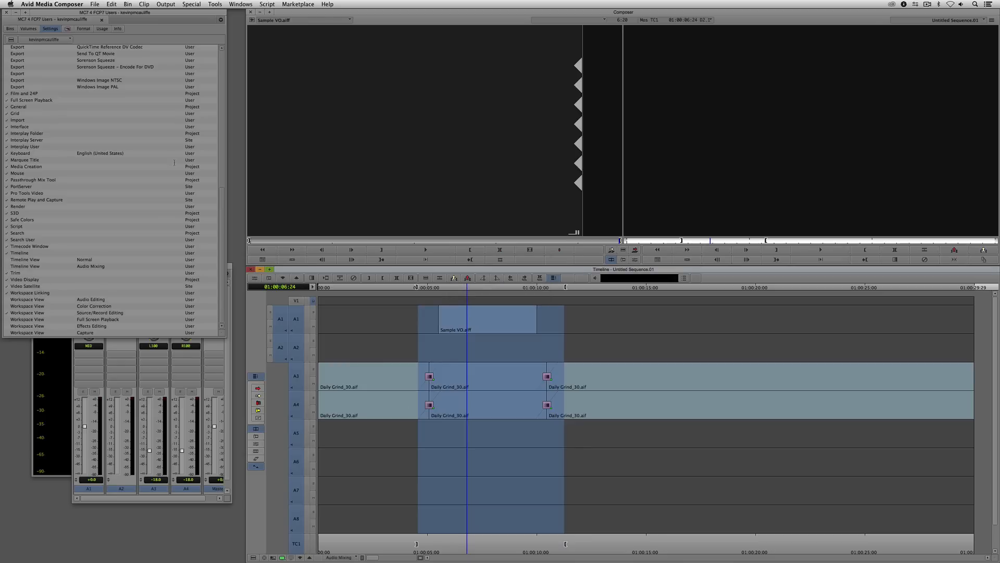
- Delete Untitled Sequence.01 from the Audio bin and return the timeline to the Normal view
{"action": "left_click", "coordinate": [16, 30]}
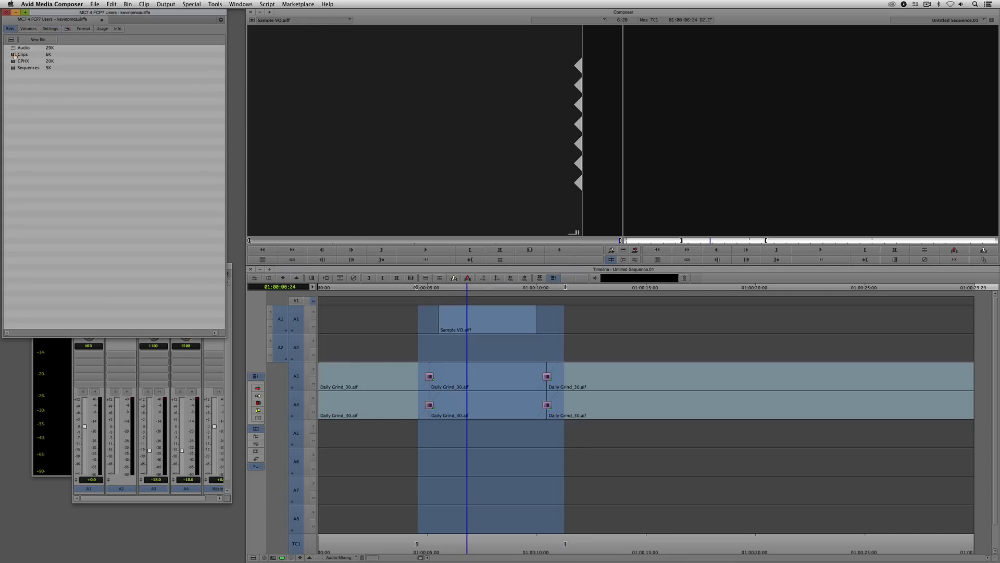
{"action": "double_click", "coordinate": [14, 48]}
{"action": "left_click", "coordinate": [27, 131]}
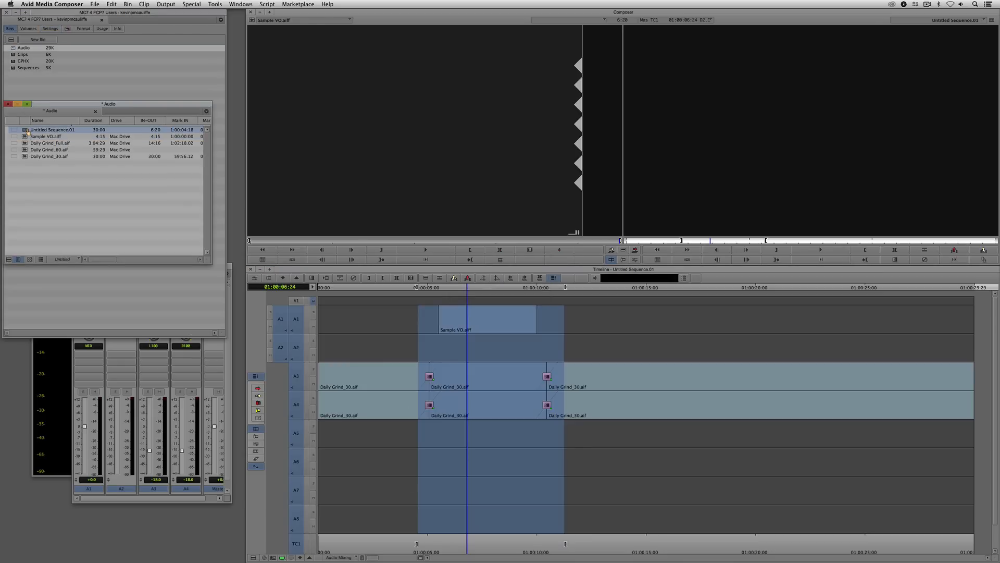
{"action": "key", "text": "Delete"}
{"action": "left_click", "coordinate": [484, 266]}
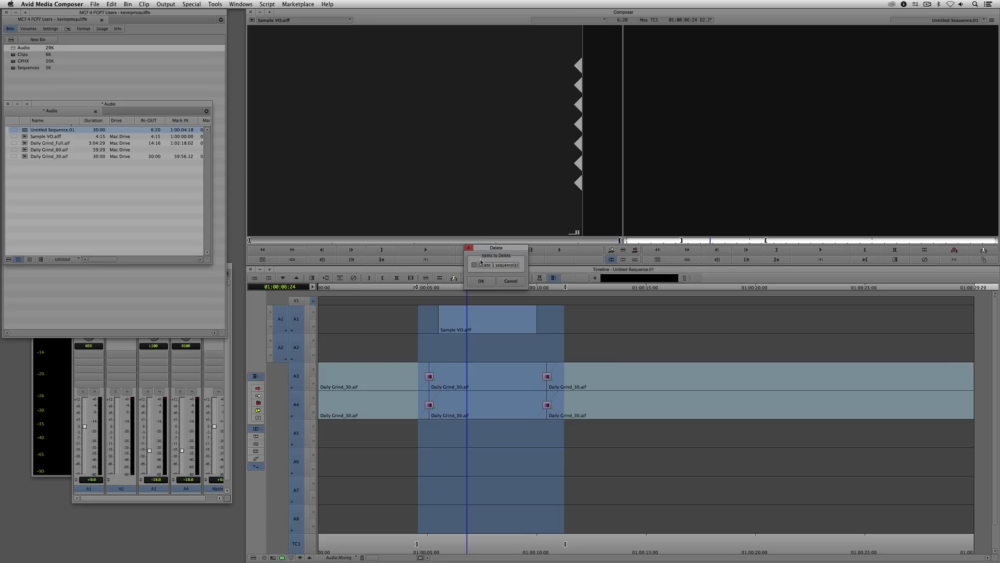
{"action": "key", "text": "Return"}
{"action": "left_click", "coordinate": [345, 558]}
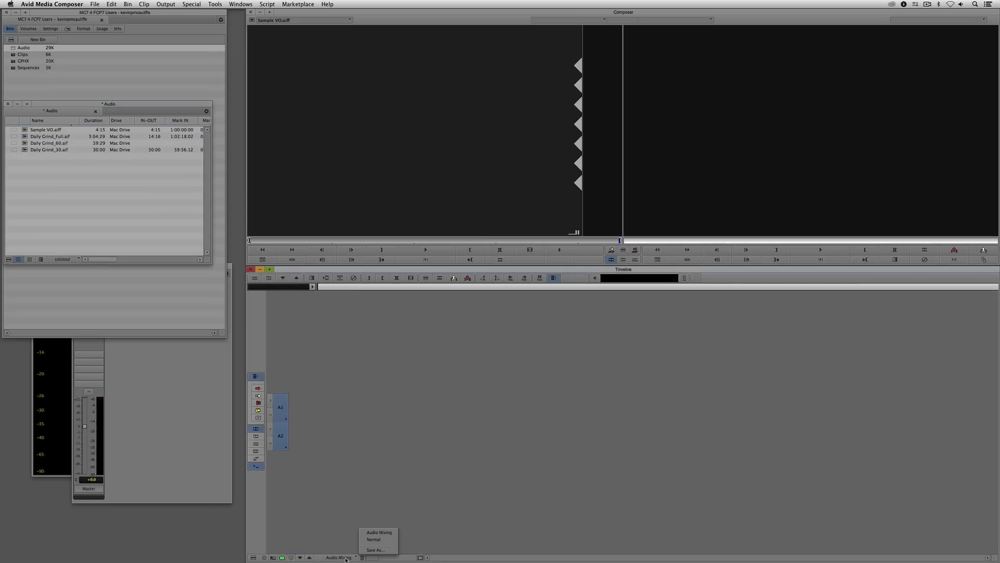
{"action": "left_click", "coordinate": [372, 540]}
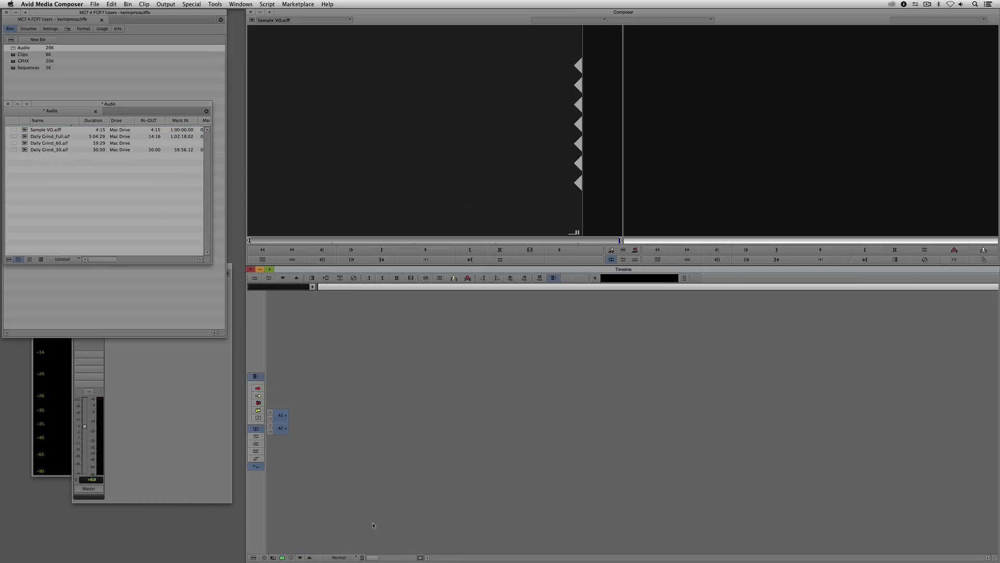
- Splice Sample VO.aiff into a new sequence on track A1 only, and return to the start of the sequence
{"action": "double_click", "coordinate": [27, 130]}
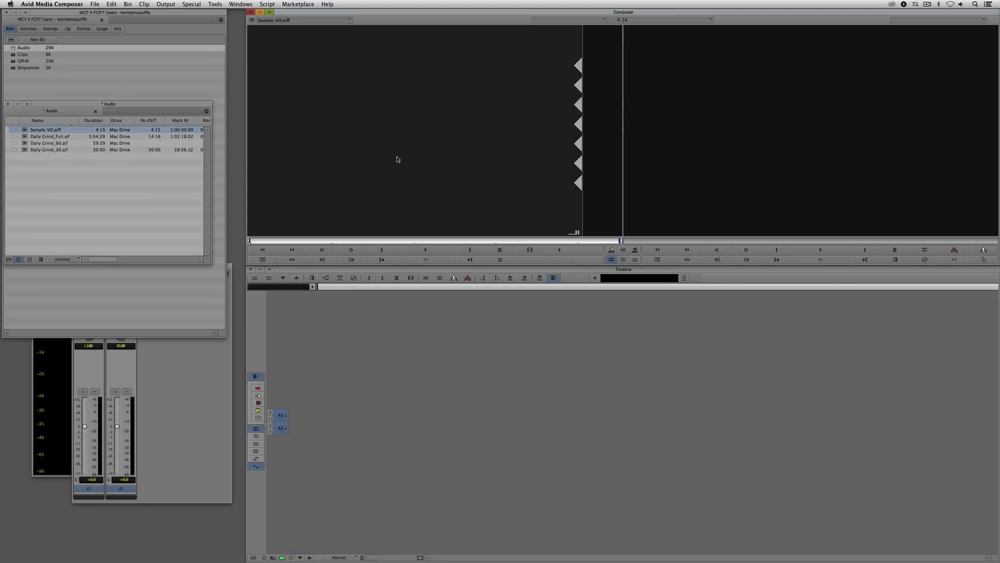
{"action": "key", "text": "v"}
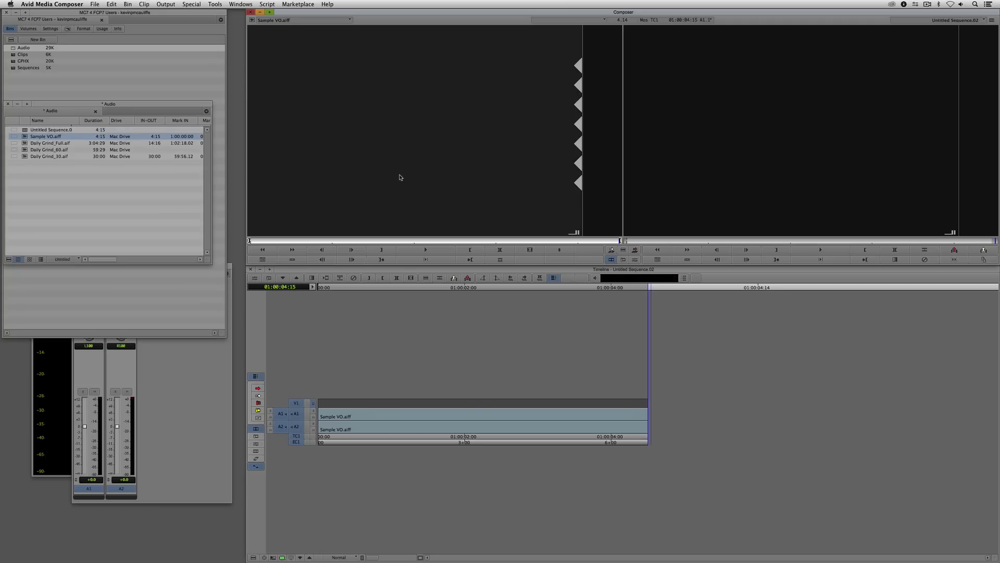
{"action": "left_click", "coordinate": [291, 428]}
{"action": "left_click", "coordinate": [282, 427]}
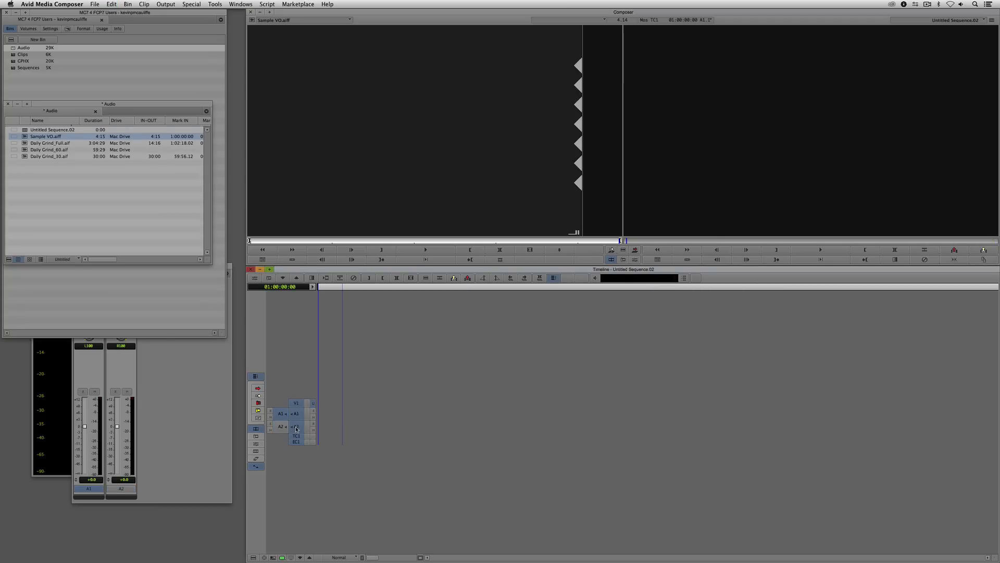
{"action": "left_click", "coordinate": [295, 427]}
{"action": "key", "text": "v"}
{"action": "left_click", "coordinate": [458, 422]}
{"action": "key", "text": "Home"}
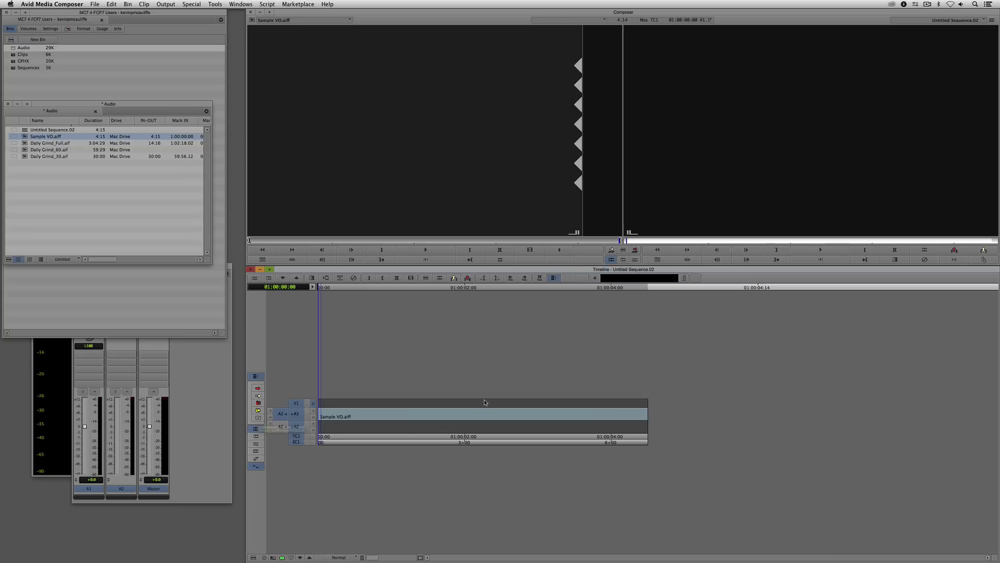
- Add three more audio tracks, A3 to A5, to the new sequence
{"action": "key", "text": "super+u"}
{"action": "key", "text": "super+u"}
{"action": "key", "text": "super+u"}
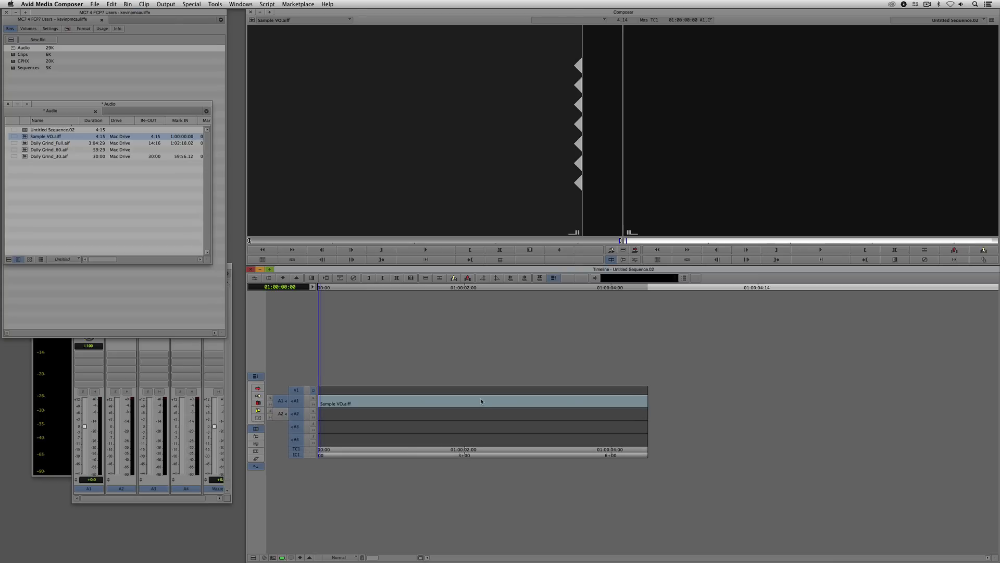
{"action": "key", "text": "super+u"}
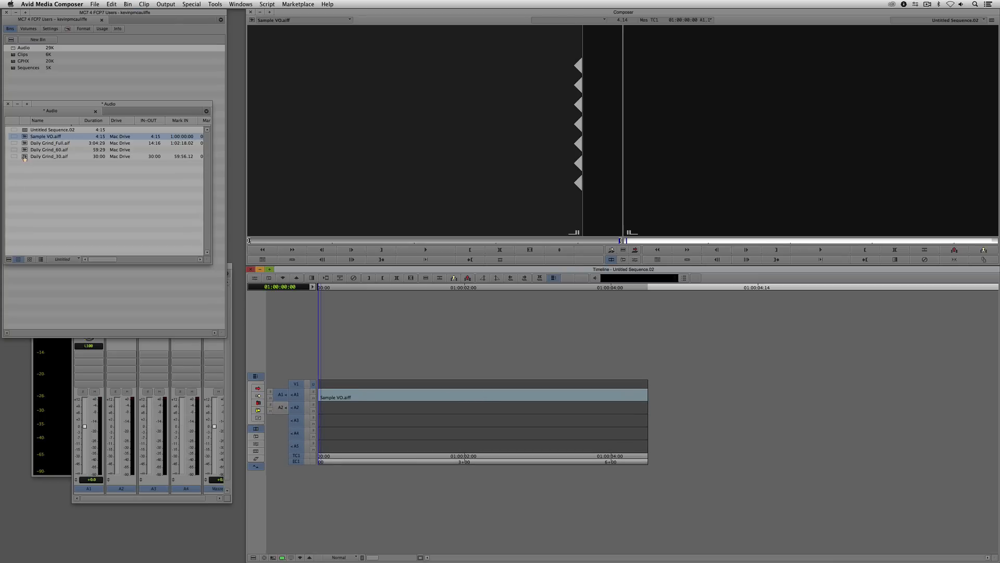
- Load Daily Grind_30.aif and overwrite it onto tracks A3 and A4 from the start of the sequence
{"action": "left_click_drag", "start_coordinate": [24, 158], "coordinate": [395, 174]}
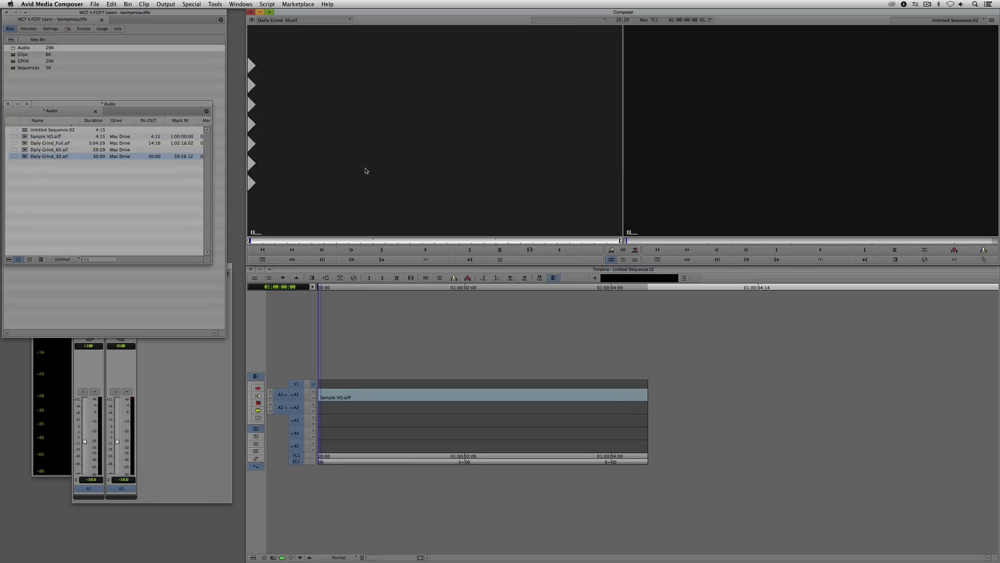
{"action": "left_click", "coordinate": [296, 407]}
{"action": "left_click", "coordinate": [297, 395]}
{"action": "left_click", "coordinate": [296, 446]}
{"action": "left_click", "coordinate": [297, 385]}
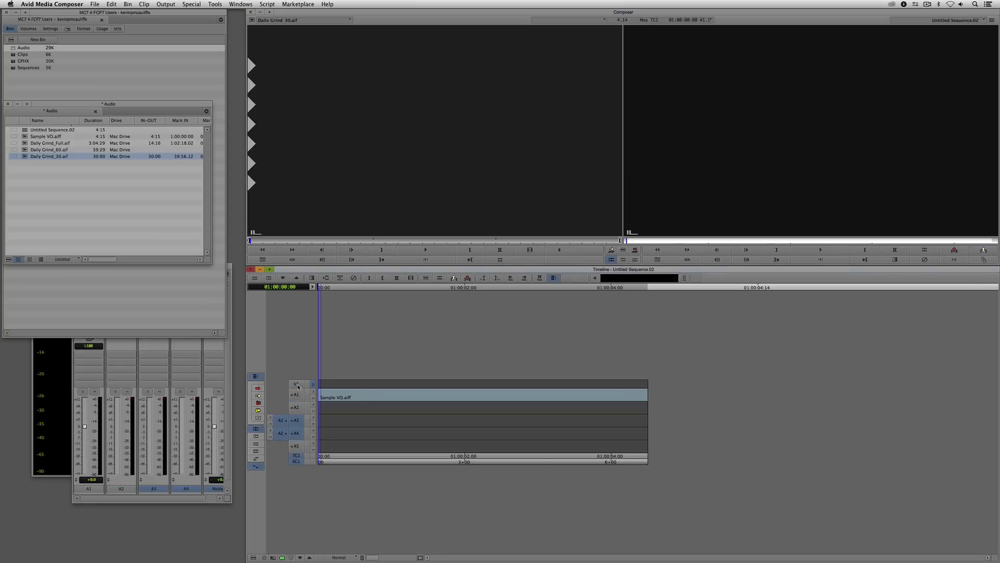
{"action": "key", "text": "b"}
{"action": "left_click", "coordinate": [399, 411]}
- Move the Sample VO.aiff clip on A1 so it starts just before the 01:00:05:00 mark
{"action": "left_click", "coordinate": [258, 388]}
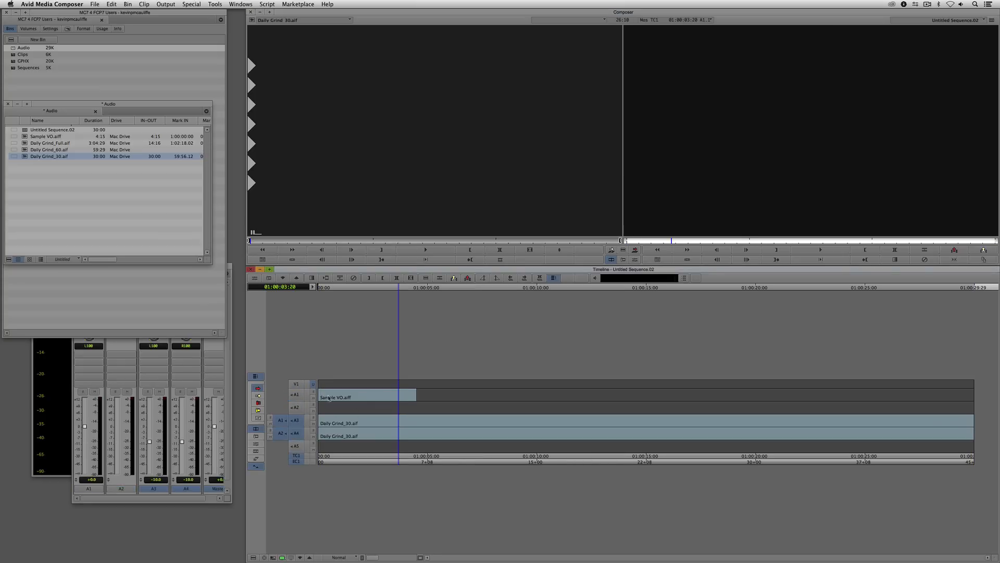
{"action": "left_click_drag", "start_coordinate": [339, 397], "coordinate": [439, 401]}
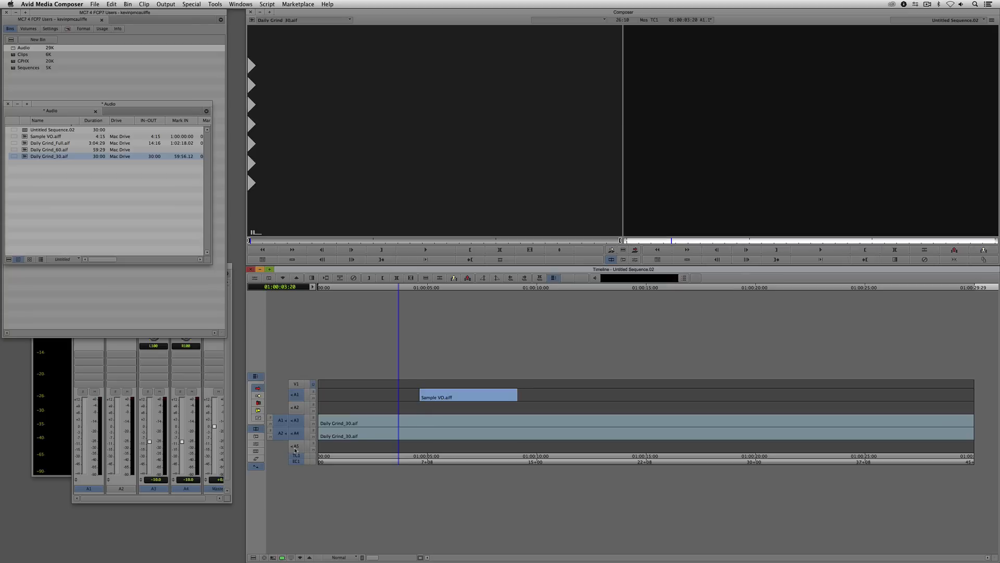
{"action": "left_click", "coordinate": [258, 390]}
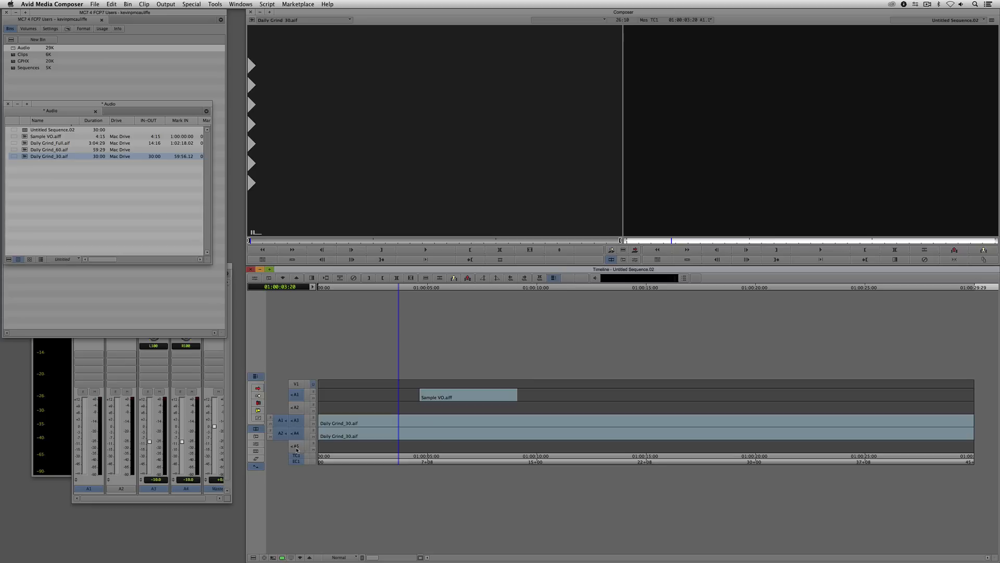
- Enable all audio tracks and apply the saved Audio Mixing view to the timeline
{"action": "left_click", "coordinate": [297, 411]}
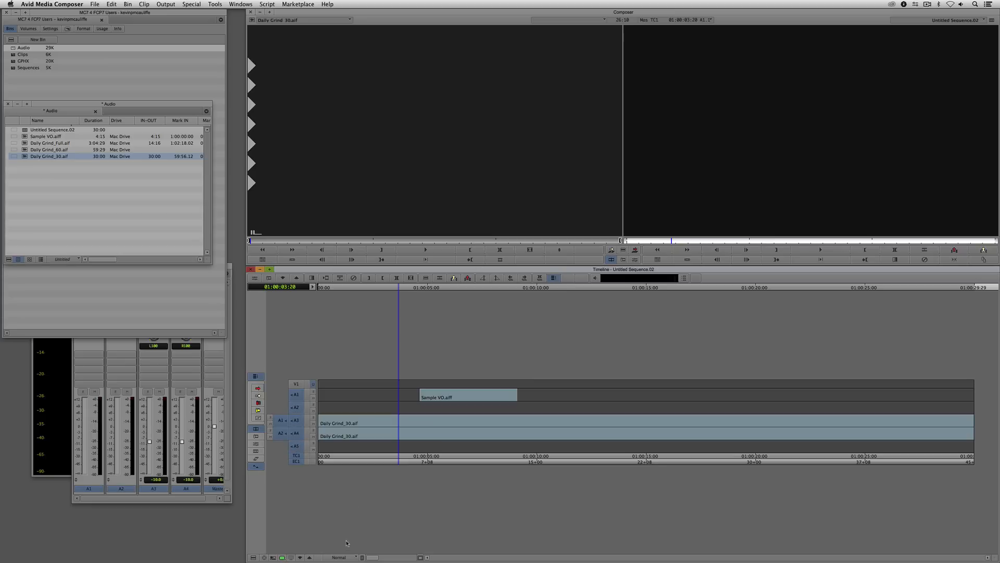
{"action": "left_click", "coordinate": [342, 556]}
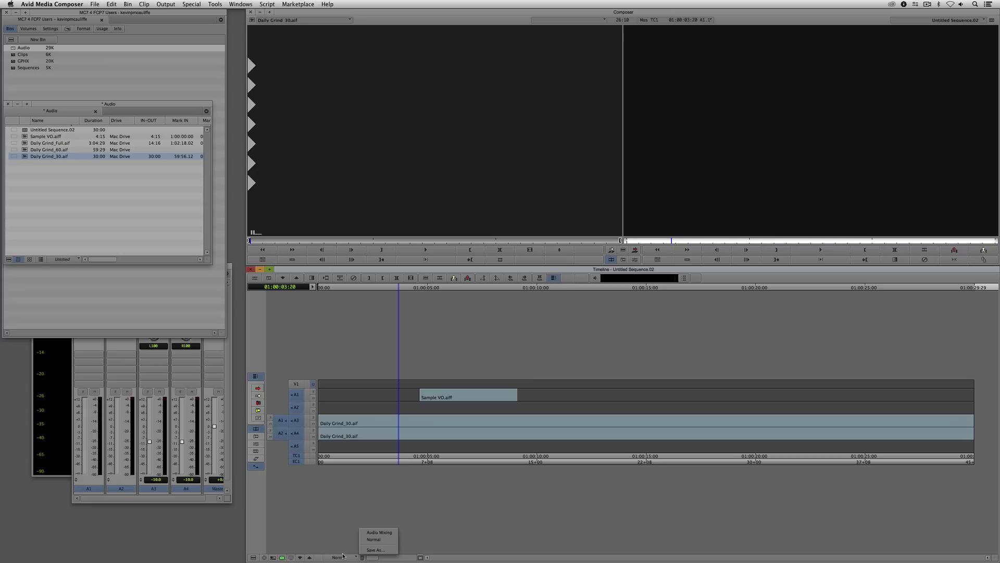
{"action": "left_click", "coordinate": [381, 536]}
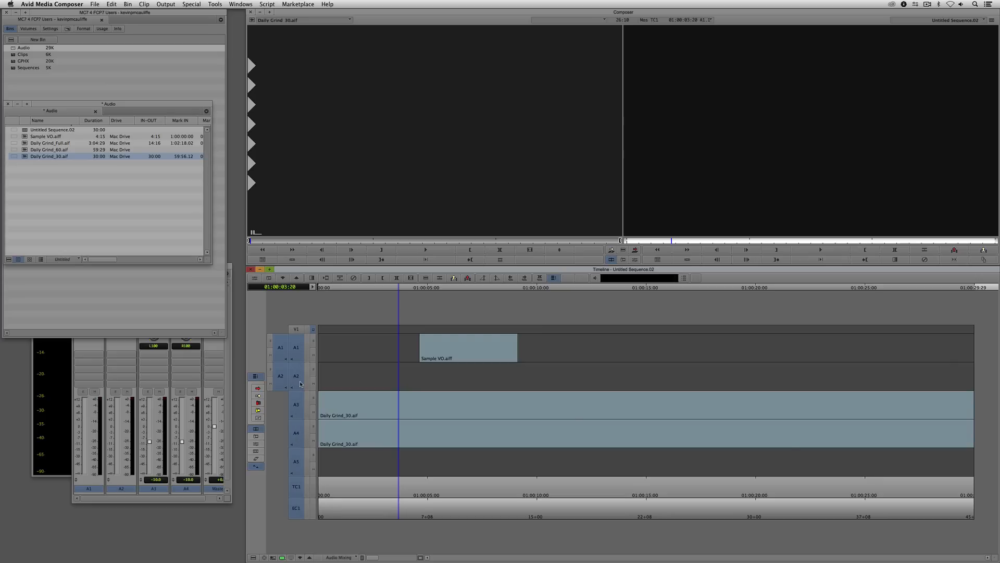
- Add three more audio tracks, A6 to A8, to the sequence
{"action": "key", "text": "super+u"}
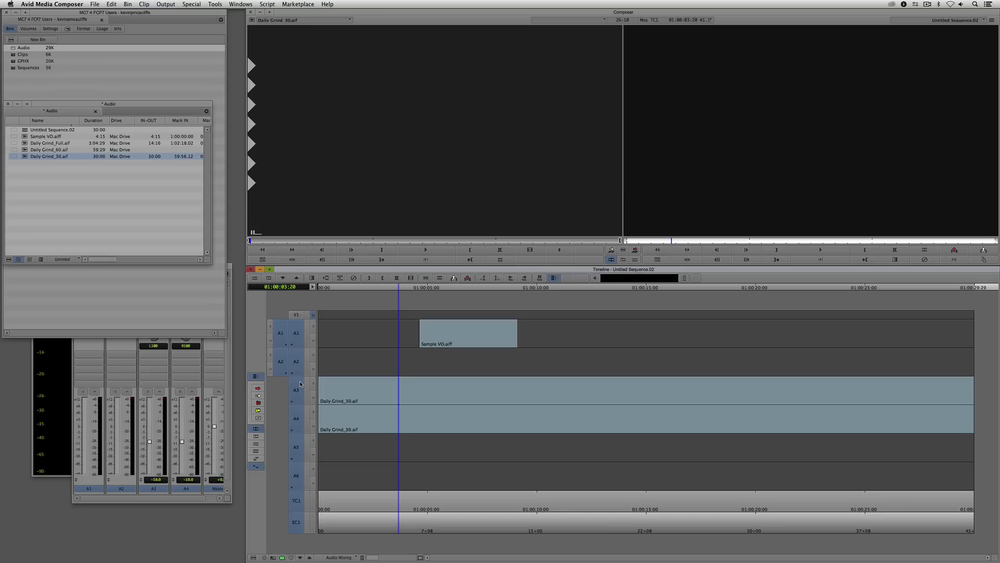
{"action": "key", "text": "super+u"}
{"action": "key", "text": "super+u"}
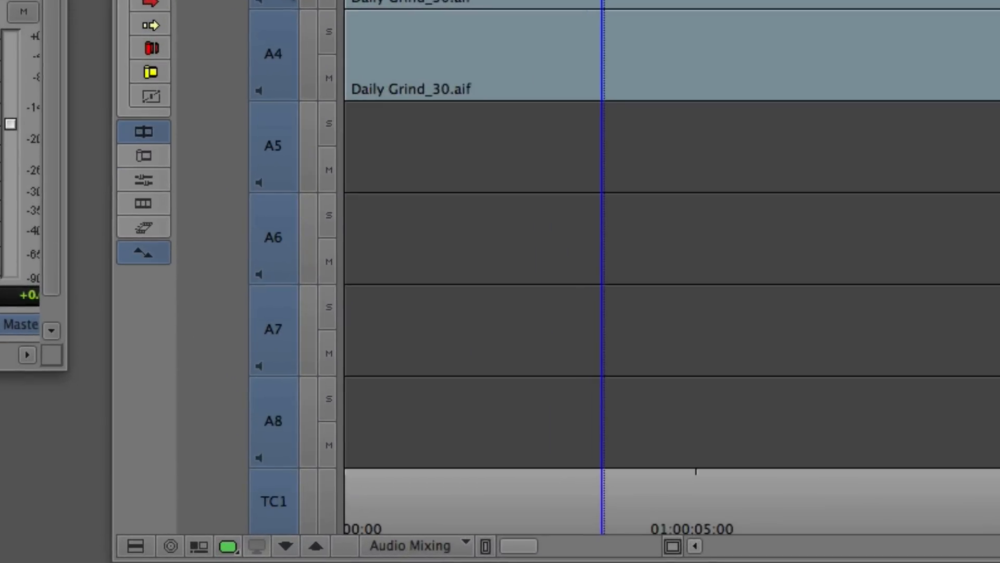
{"action": "key", "text": "super+u"}
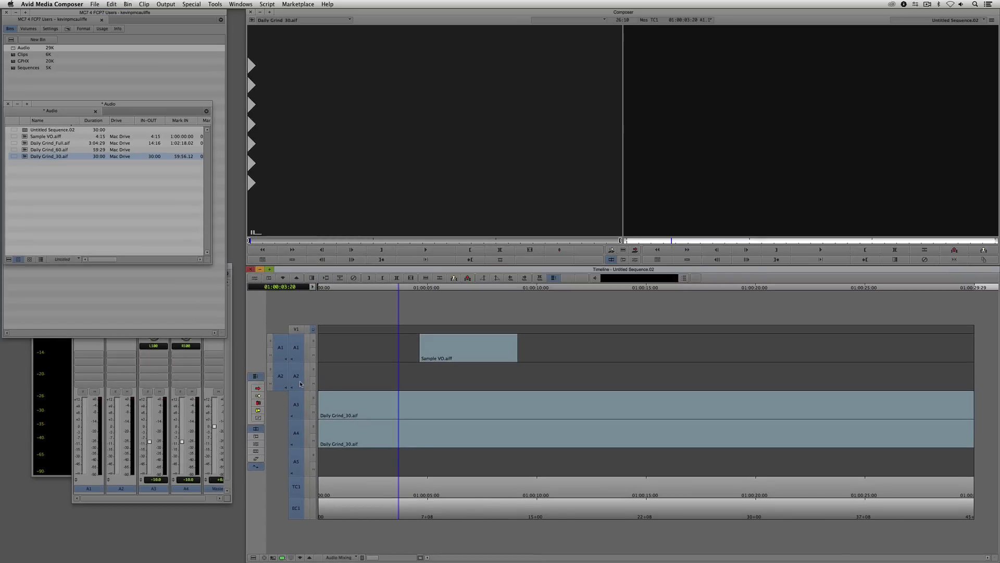
- Delete the empty audio track A5 and enable all the remaining tracks
{"action": "left_click_drag", "start_coordinate": [293, 439], "coordinate": [296, 347]}
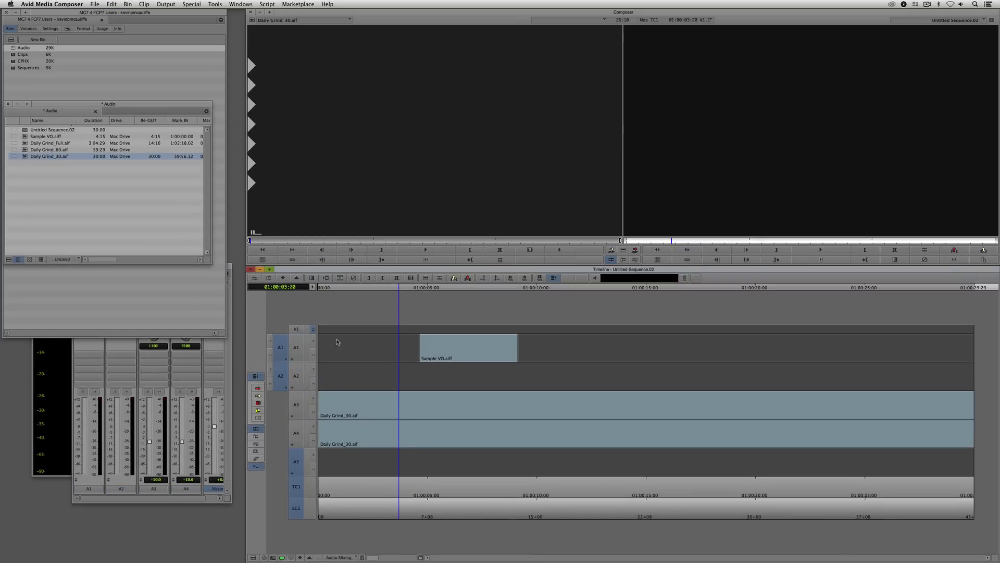
{"action": "left_click", "coordinate": [397, 407]}
{"action": "key", "text": "Delete"}
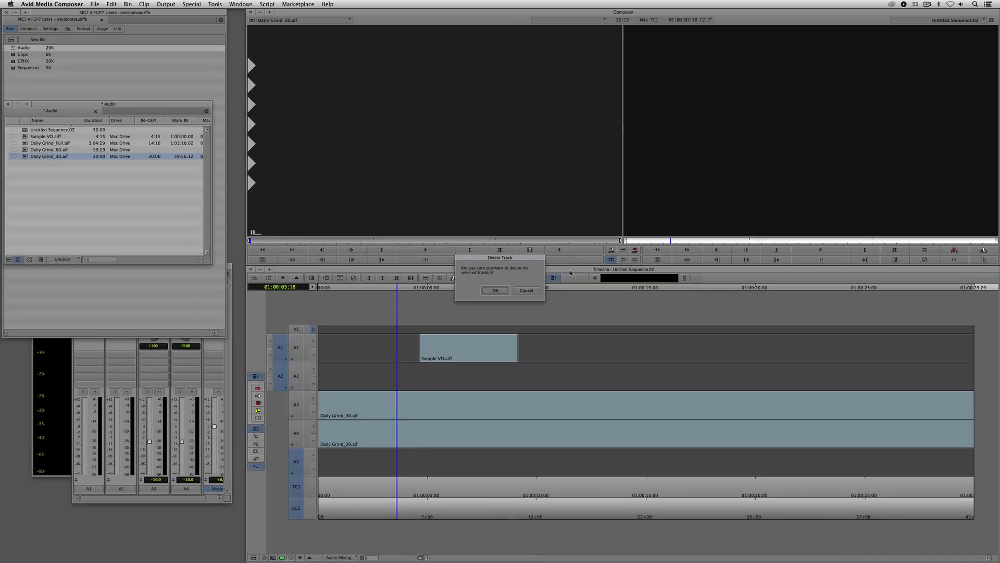
{"action": "left_click", "coordinate": [494, 292]}
{"action": "left_click_drag", "start_coordinate": [293, 453], "coordinate": [296, 343]}
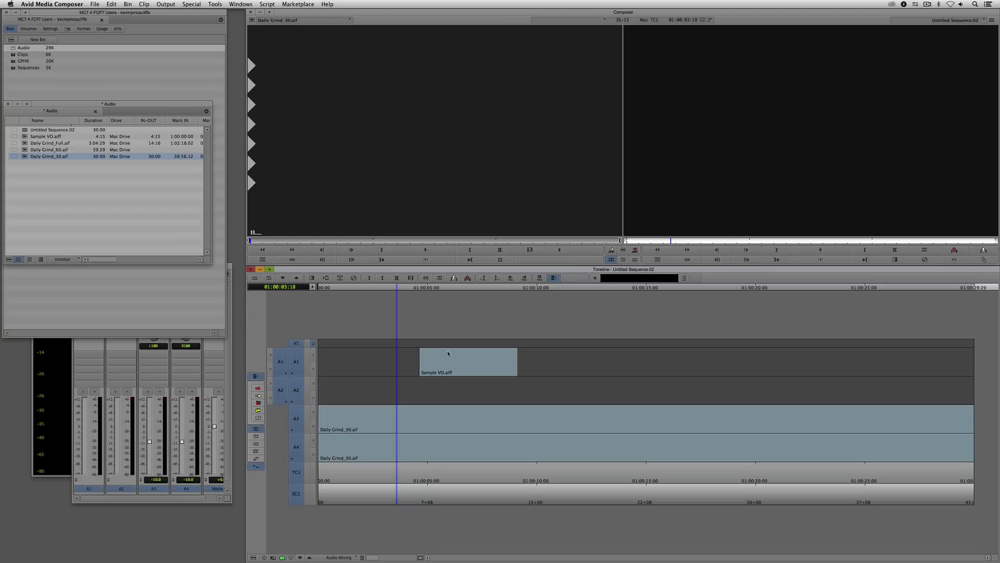
- Delete the empty tracks V1 and A2, and enable all the remaining tracks
{"action": "left_click_drag", "start_coordinate": [298, 344], "coordinate": [298, 492]}
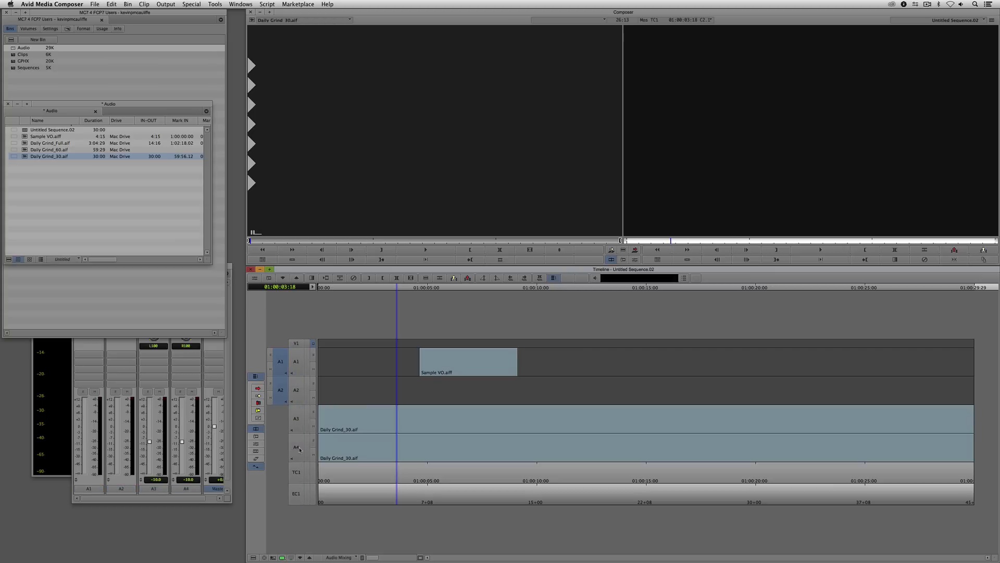
{"action": "left_click", "coordinate": [298, 391]}
{"action": "key", "text": "Delete"}
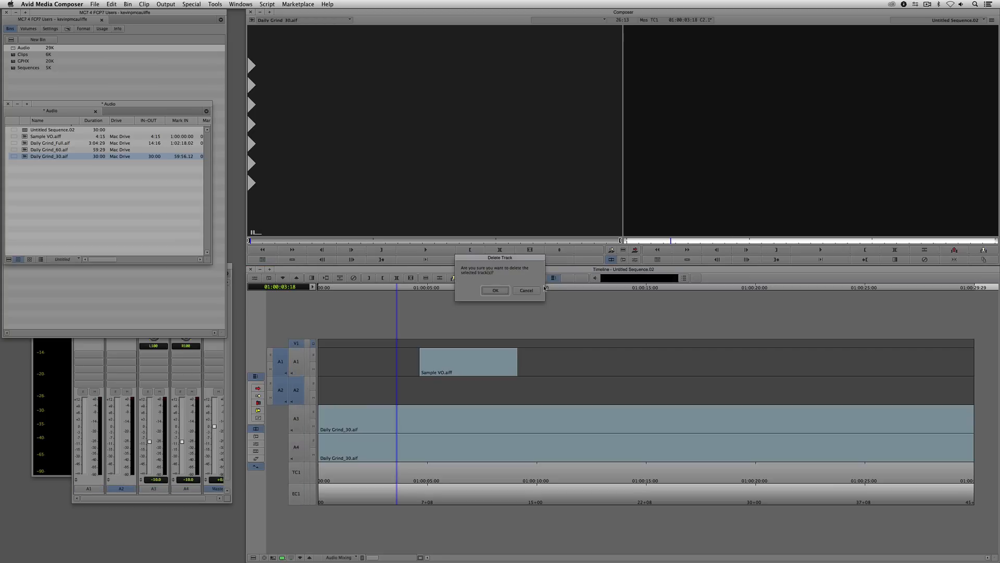
{"action": "left_click", "coordinate": [496, 290]}
{"action": "left_click_drag", "start_coordinate": [296, 358], "coordinate": [296, 492]}
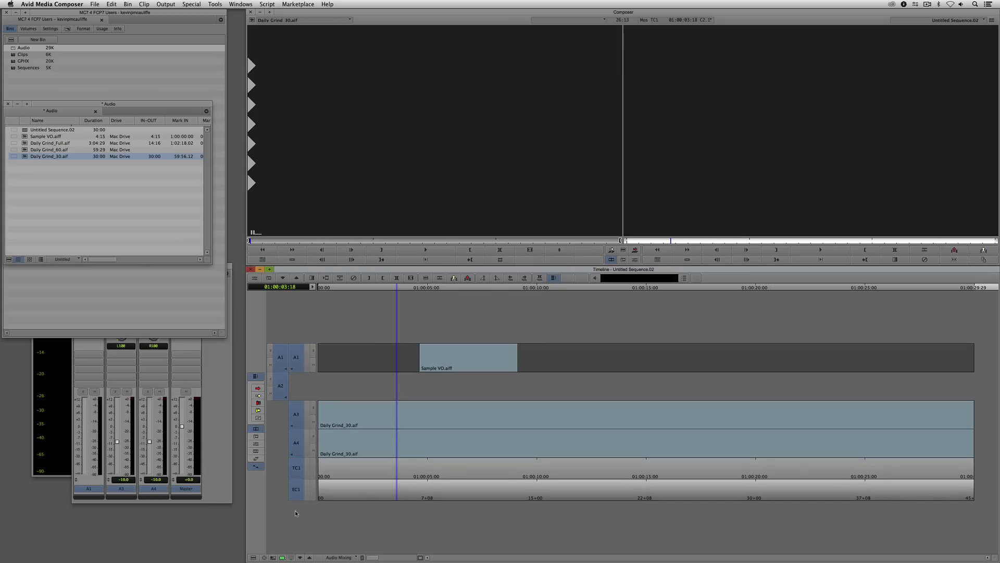
- Enlarge the height of all remaining timeline tracks and clear Daily Grind_30.aif from the source monitor
{"action": "key", "text": "super+l"}
{"action": "key", "text": "super+l"}
{"action": "key", "text": "super+l"}
{"action": "key", "text": "super+l"}
{"action": "key", "text": "super+l"}
{"action": "key", "text": "super+l"}
{"action": "key", "text": "super+l"}
{"action": "key", "text": "super+l"}
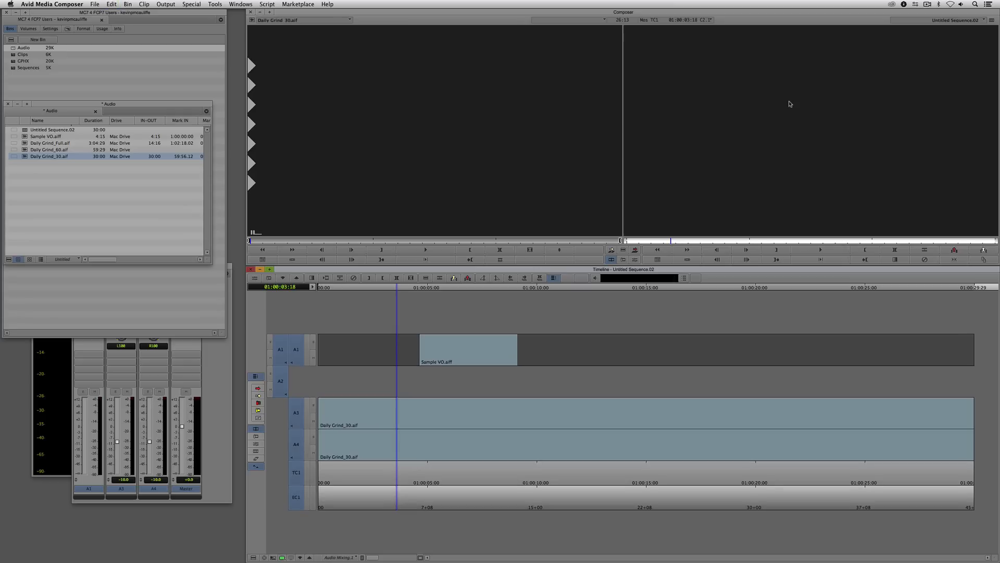
{"action": "key", "text": "super+l"}
{"action": "key", "text": "super+l"}
{"action": "key", "text": "super+l"}
{"action": "key", "text": "super+l"}
{"action": "key", "text": "super+l"}
{"action": "key", "text": "super+l"}
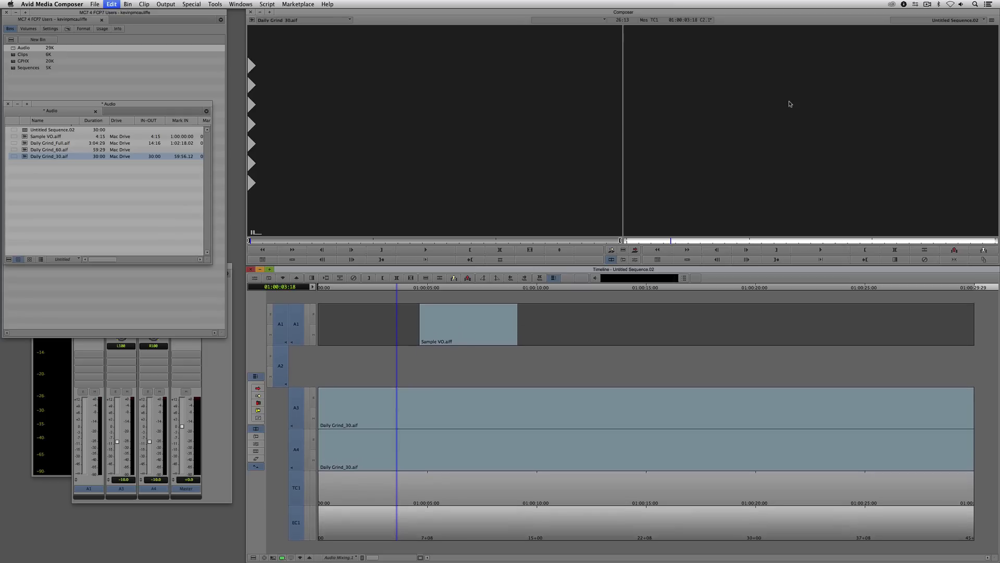
{"action": "key", "text": "super+l"}
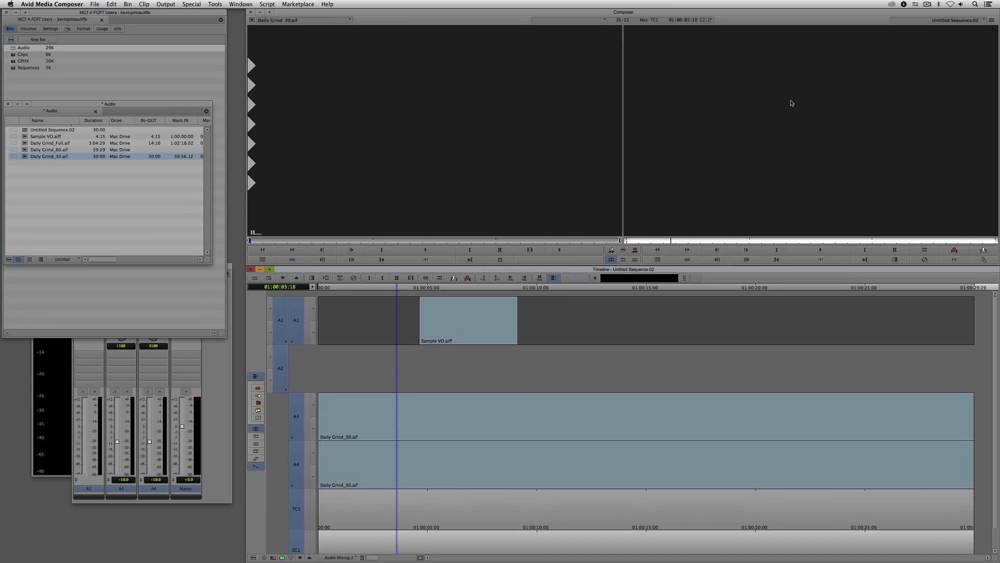
{"action": "left_click", "coordinate": [300, 24]}
{"action": "left_click", "coordinate": [276, 31]}
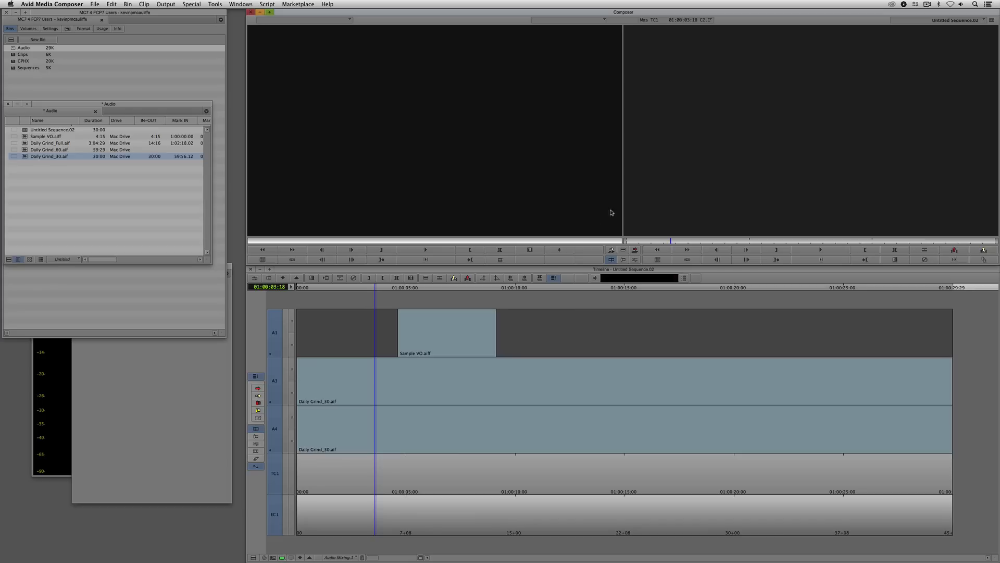
- Display the Volume audio data on the timeline's audio tracks
{"action": "left_click", "coordinate": [253, 557]}
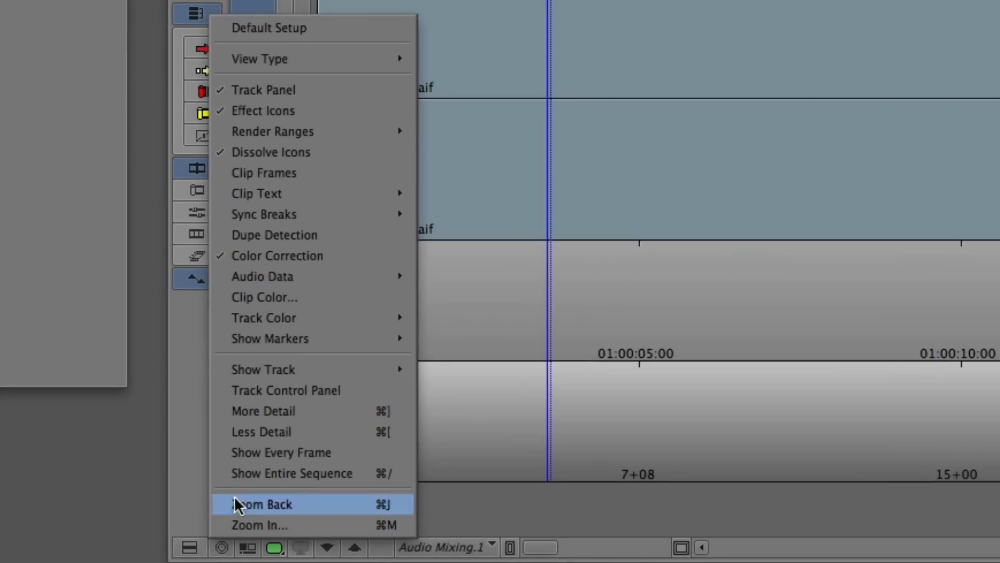
{"action": "mouse_move", "coordinate": [286, 278]}
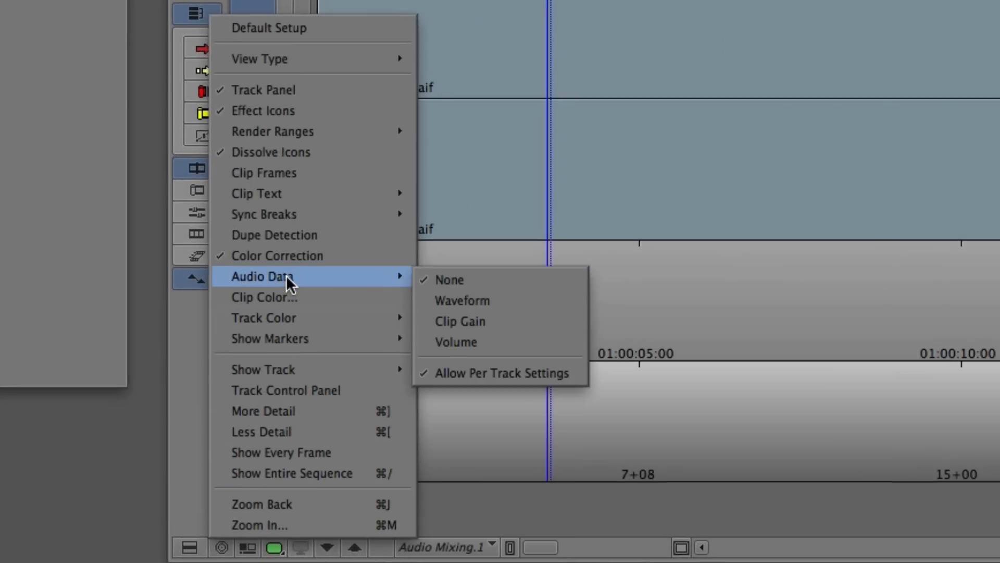
{"action": "left_click", "coordinate": [514, 339]}
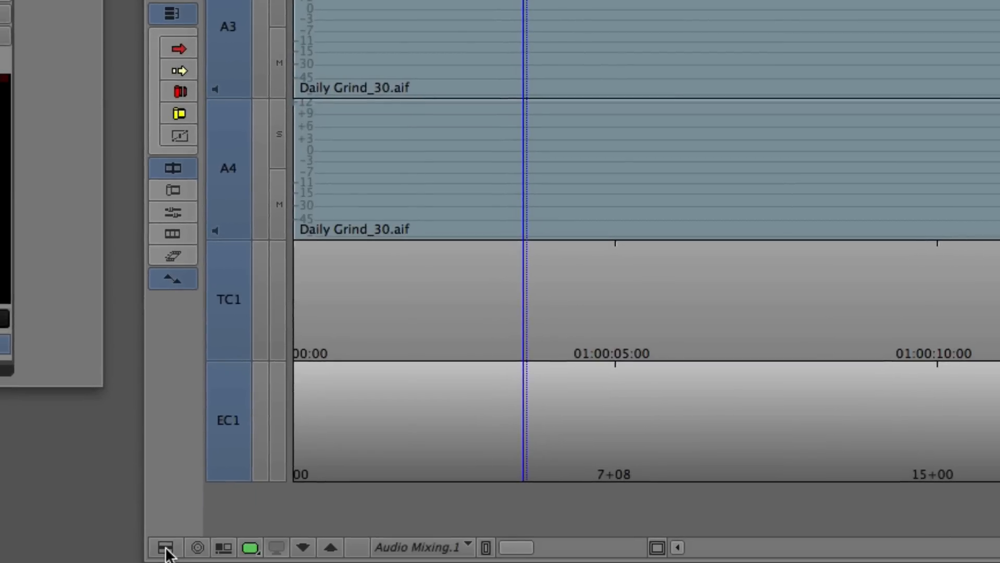
- Display waveforms together with the volume data on the audio tracks, and turn the waveforms off again
{"action": "left_click", "coordinate": [165, 547]}
{"action": "mouse_move", "coordinate": [261, 279]}
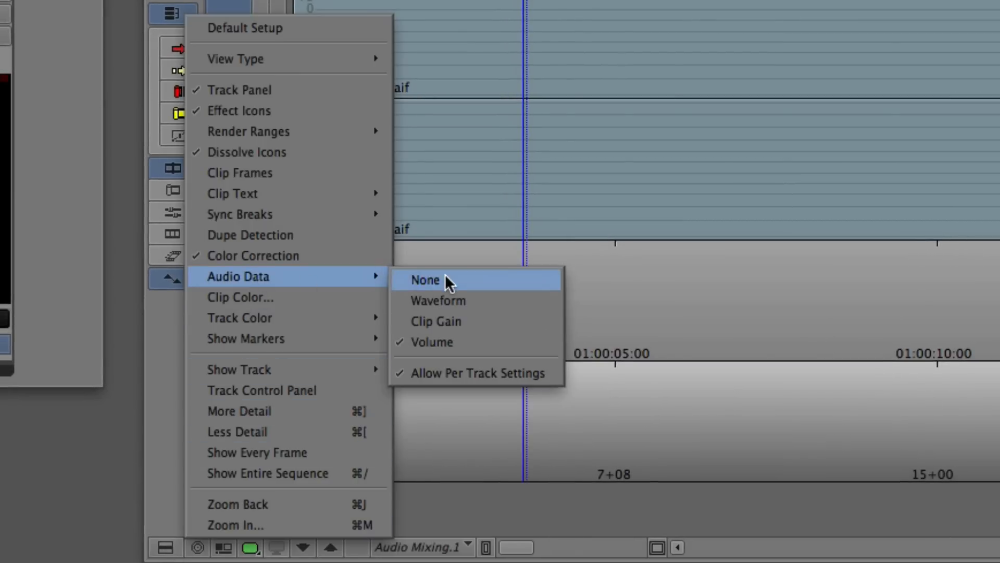
{"action": "left_click", "coordinate": [449, 300]}
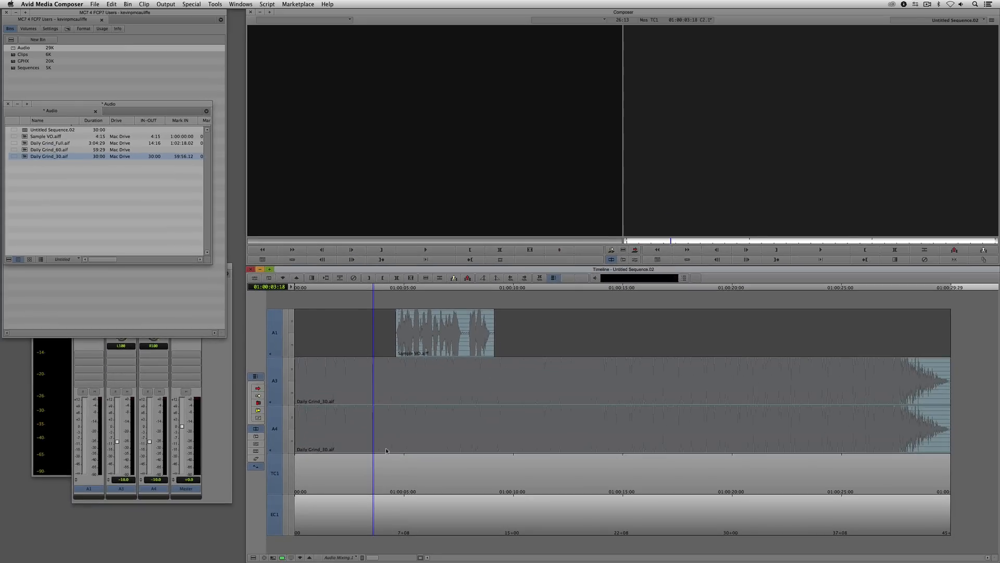
{"action": "left_click", "coordinate": [253, 557]}
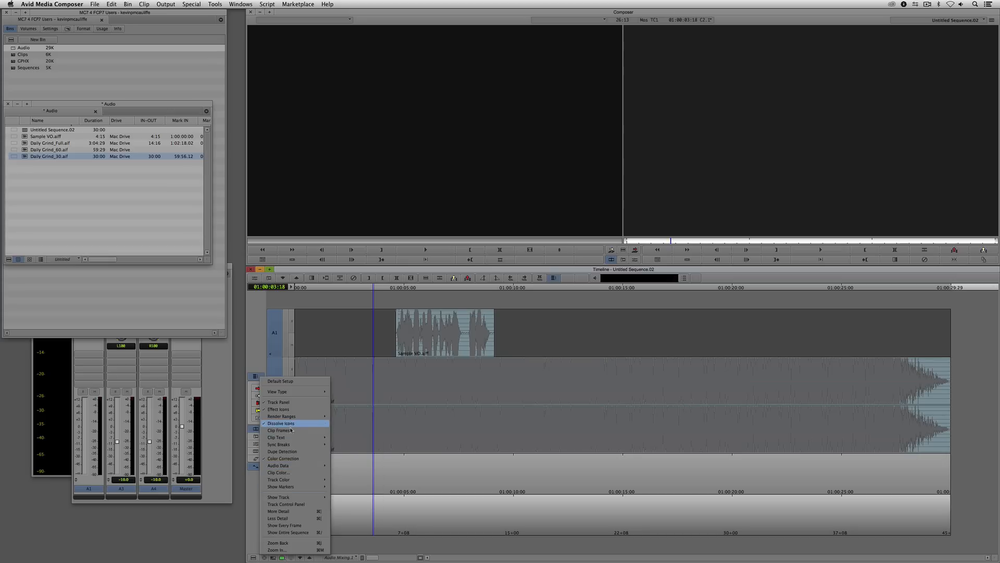
{"action": "mouse_move", "coordinate": [289, 466]}
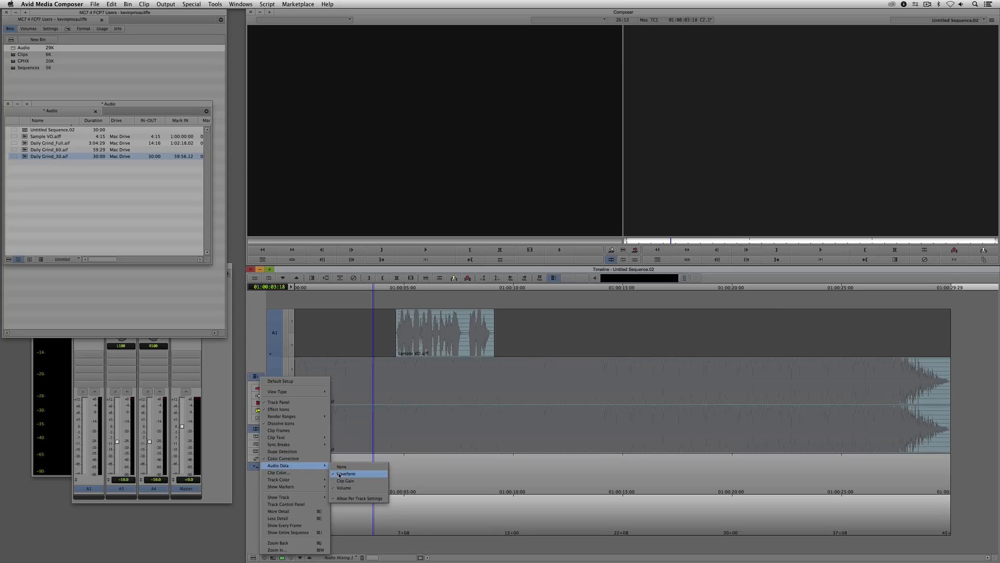
{"action": "left_click", "coordinate": [339, 474]}
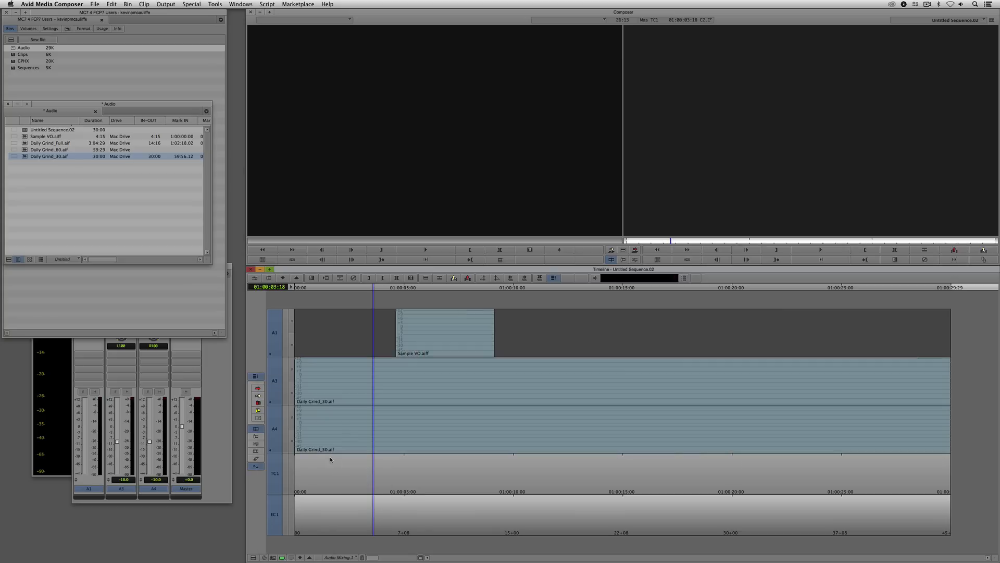
- Disable track A1 and add volume keyframes to the Daily Grind_30.aif clips on A3 and A4 at 01:00:04:06
{"action": "left_click", "coordinate": [274, 329]}
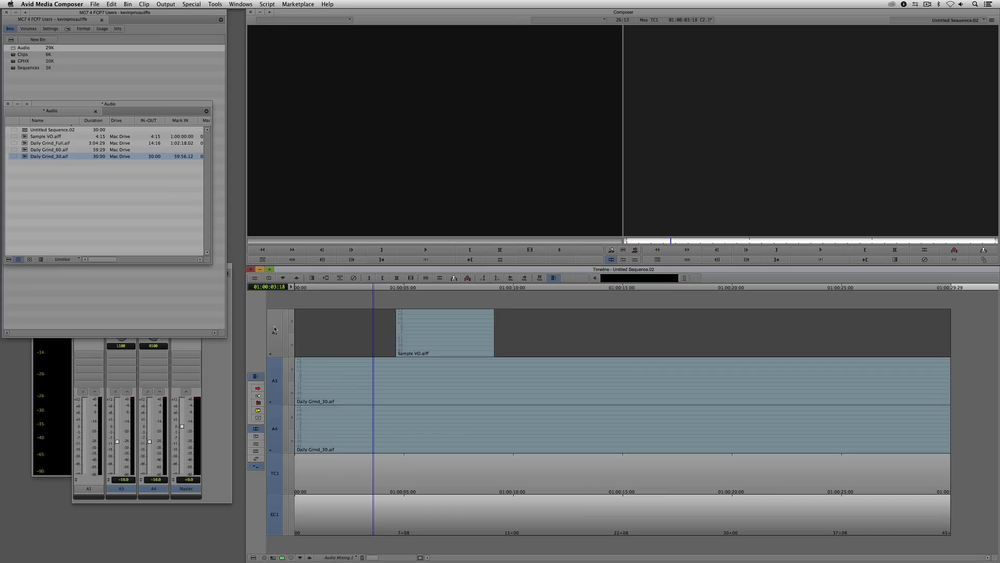
{"action": "key", "text": "super+s"}
{"action": "key", "text": "apostrophe"}
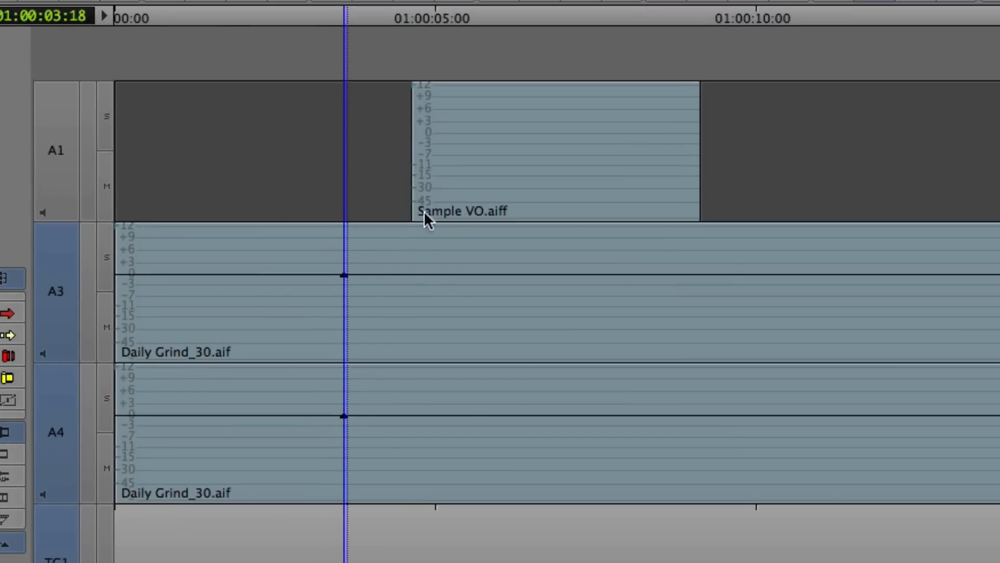
{"action": "key", "text": "super+z"}
{"action": "mouse_move", "coordinate": [377, 265]}
{"action": "left_mouse_down"}
{"action": "mouse_move", "coordinate": [392, 266]}
{"action": "mouse_move", "coordinate": [385, 272]}
{"action": "left_mouse_up"}
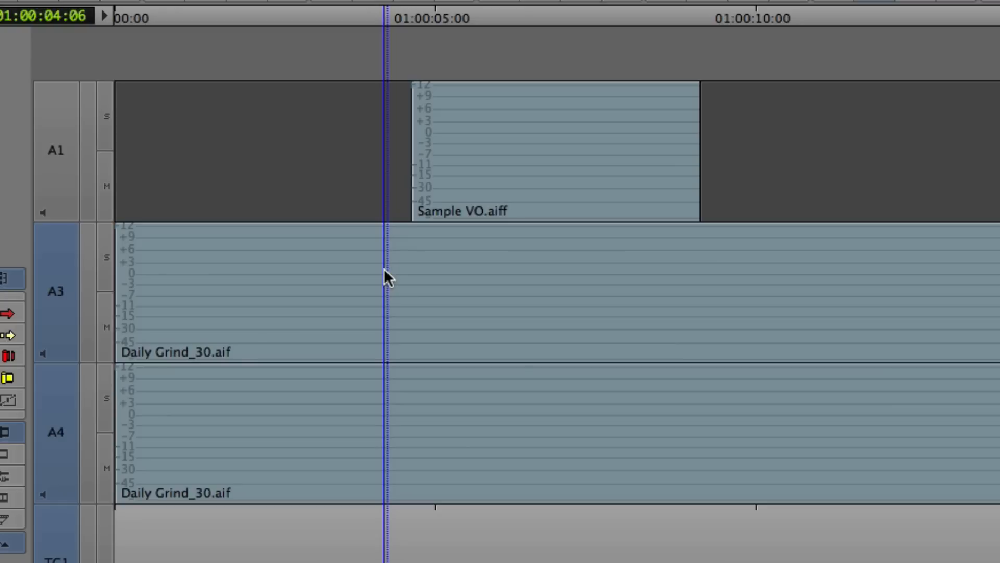
{"action": "key", "text": "apostrophe"}
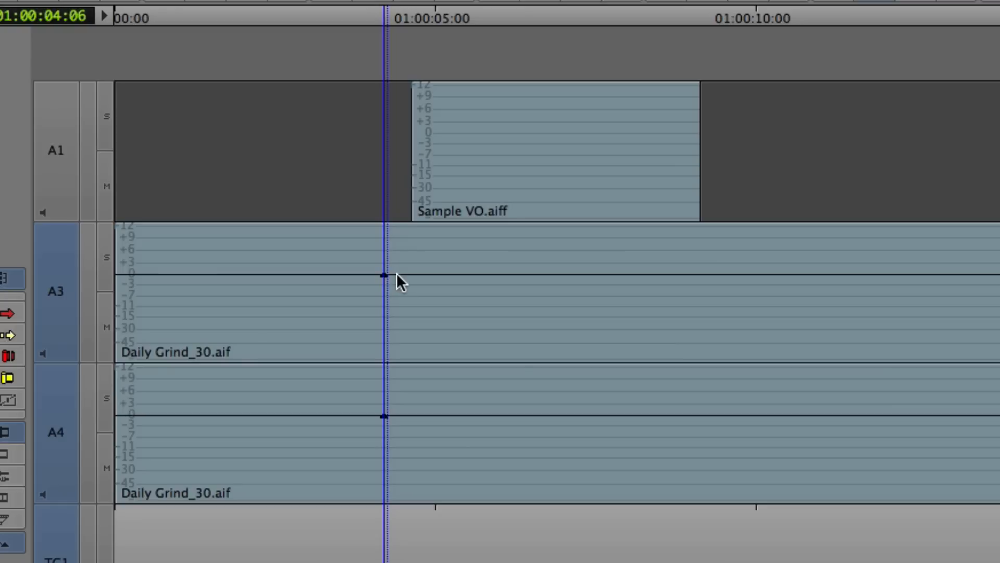
- Add a second pair of volume keyframes on A3 and A4 at 01:00:05:08
{"action": "left_click_drag", "start_coordinate": [406, 269], "coordinate": [454, 267]}
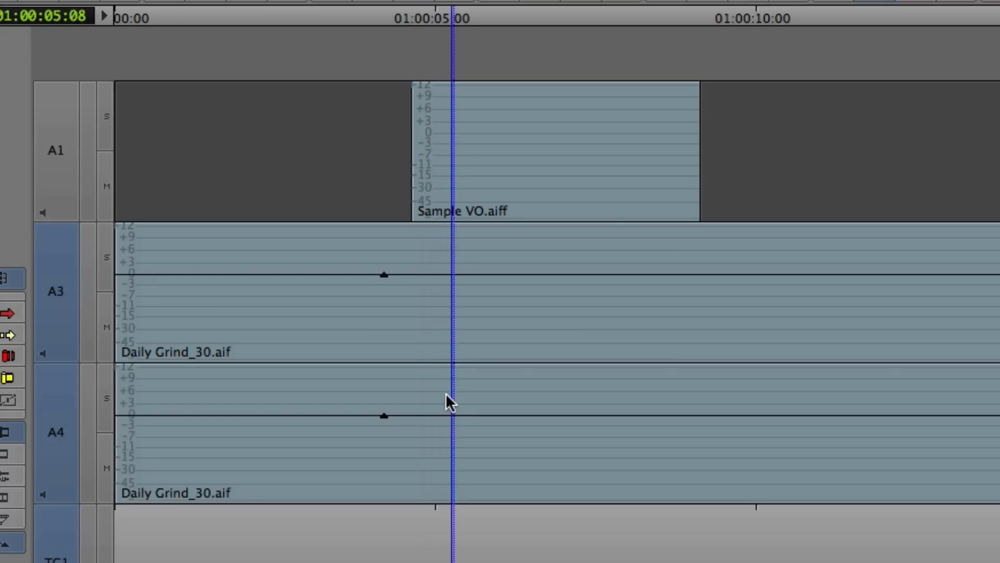
{"action": "key", "text": "apostrophe"}
{"action": "left_click", "coordinate": [451, 275]}
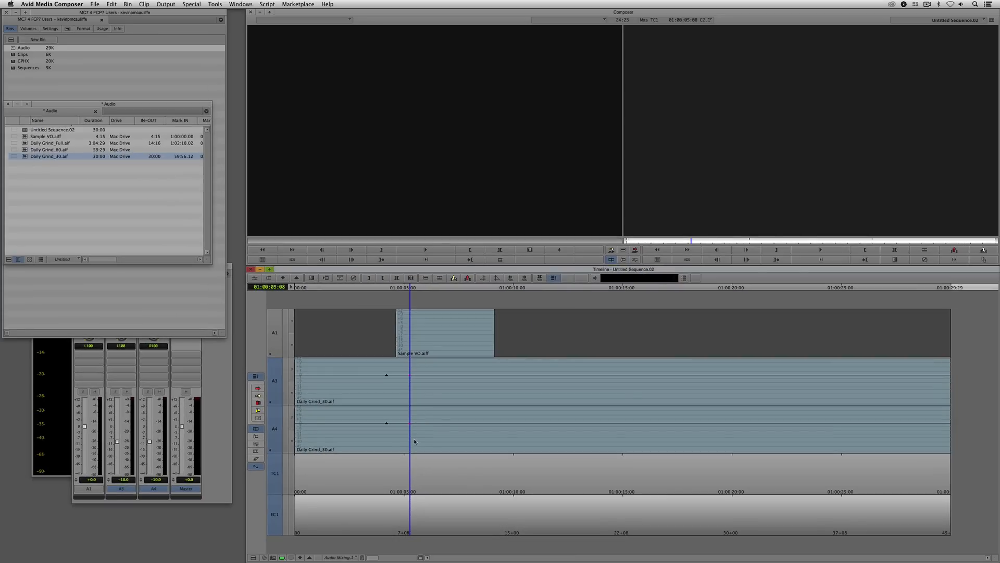
- Lower the A3 and A4 keyframes at 01:00:05:08 to about -5 dB, and raise them back to about 0 dB
{"action": "left_click_drag", "start_coordinate": [410, 375], "coordinate": [410, 387]}
{"action": "mouse_move", "coordinate": [453, 310]}
{"action": "left_mouse_down"}
{"action": "mouse_move", "coordinate": [454, 295]}
{"action": "mouse_move", "coordinate": [451, 319]}
{"action": "mouse_move", "coordinate": [451, 295]}
{"action": "mouse_move", "coordinate": [452, 330]}
{"action": "mouse_move", "coordinate": [453, 299]}
{"action": "left_mouse_up"}
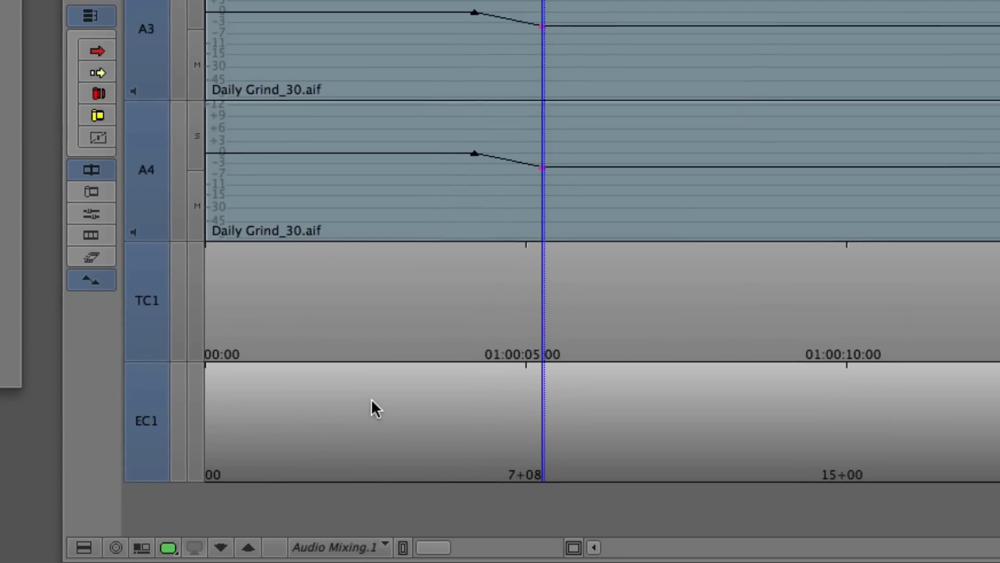
{"action": "mouse_move", "coordinate": [542, 32]}
{"action": "left_mouse_down"}
{"action": "mouse_move", "coordinate": [542, 42]}
{"action": "mouse_move", "coordinate": [544, 20]}
{"action": "left_mouse_up"}
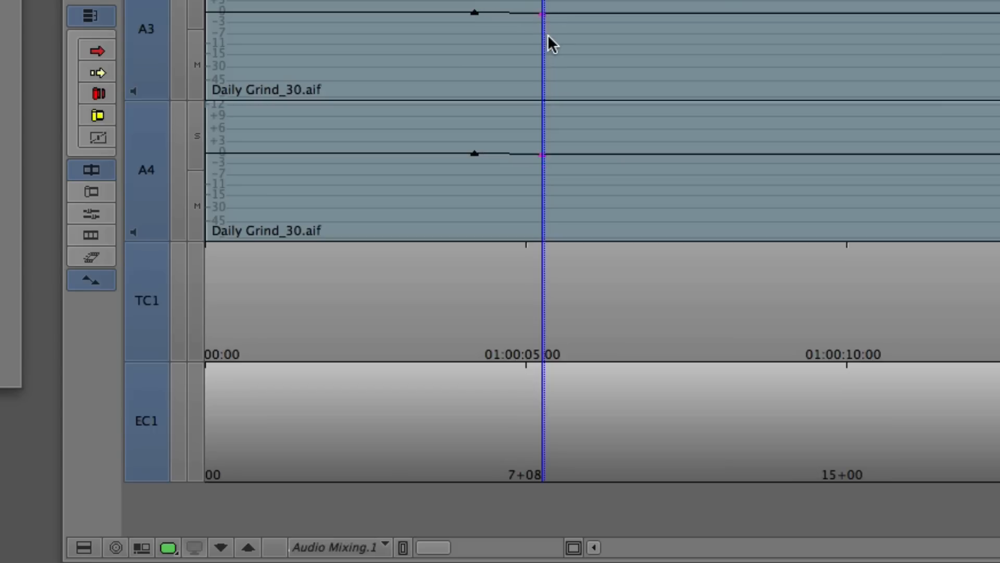
{"action": "key", "text": "super+z"}
{"action": "key", "text": "super+r"}
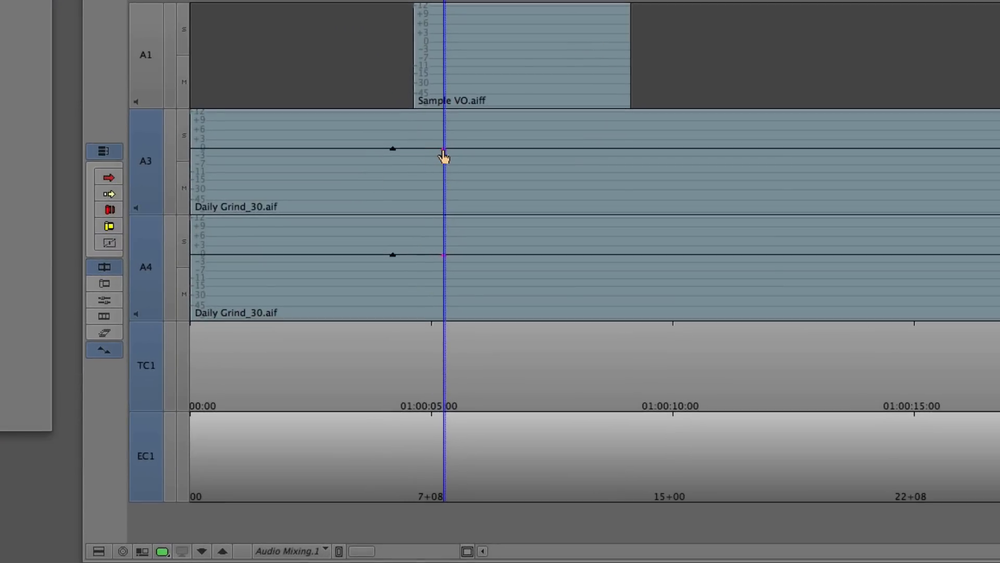
- Lower the volume keyframes at 01:00:05:08 on A3 and A4 to about -3 dB so the music dips under the voice-over
{"action": "left_click_drag", "start_coordinate": [444, 156], "coordinate": [444, 172]}
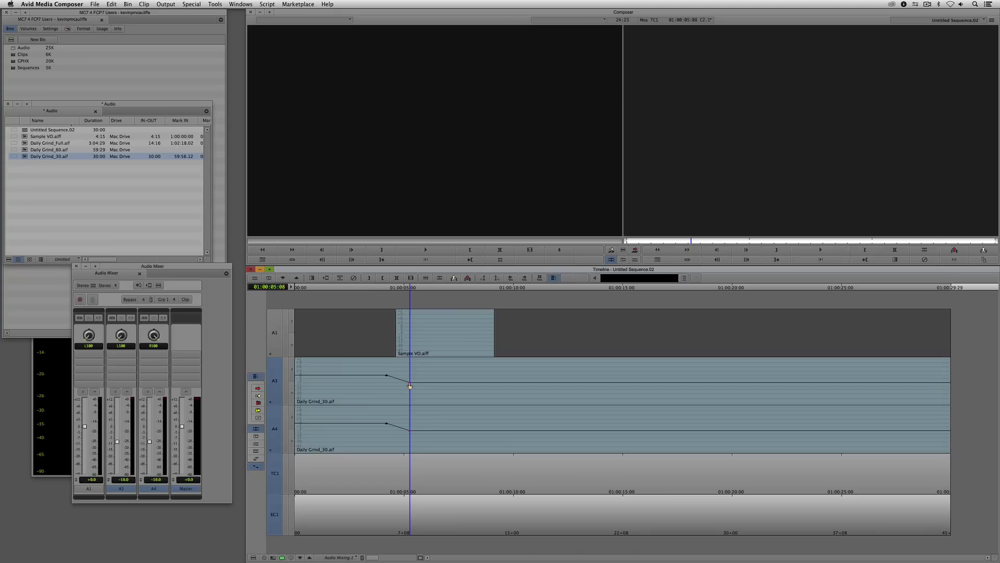
{"action": "left_click_drag", "start_coordinate": [410, 386], "coordinate": [409, 393]}
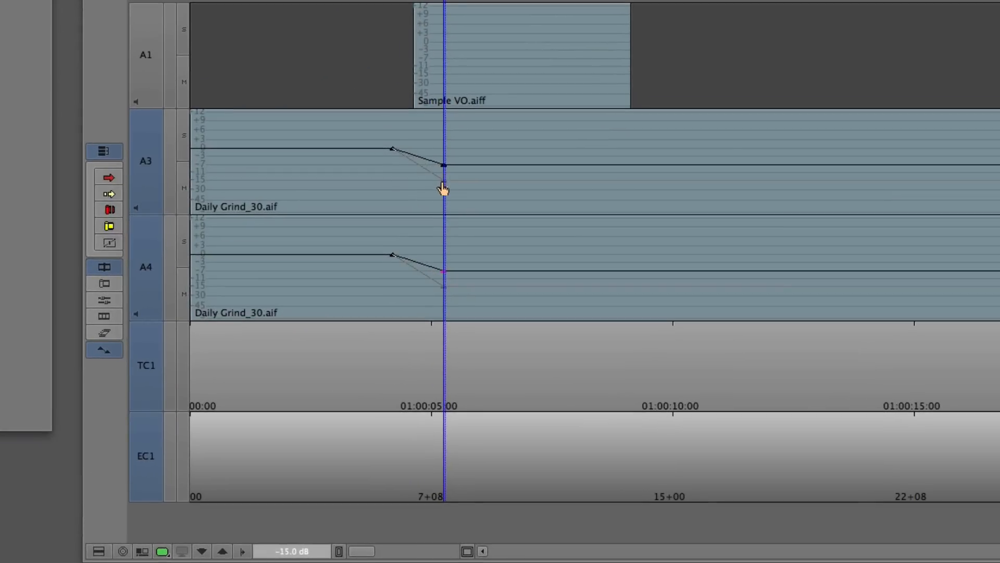
{"action": "left_click_drag", "start_coordinate": [443, 188], "coordinate": [444, 158]}
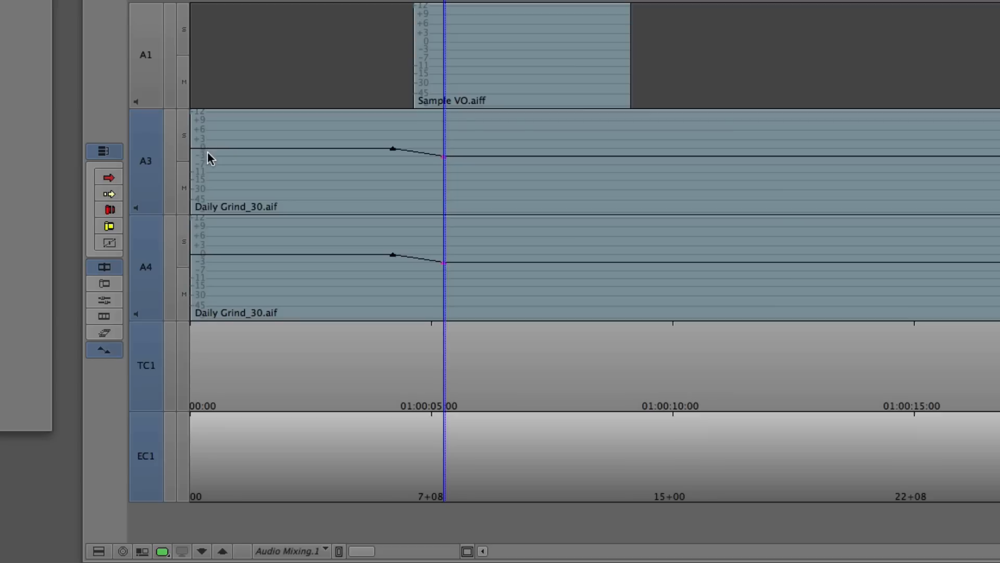
{"action": "left_click", "coordinate": [444, 159]}
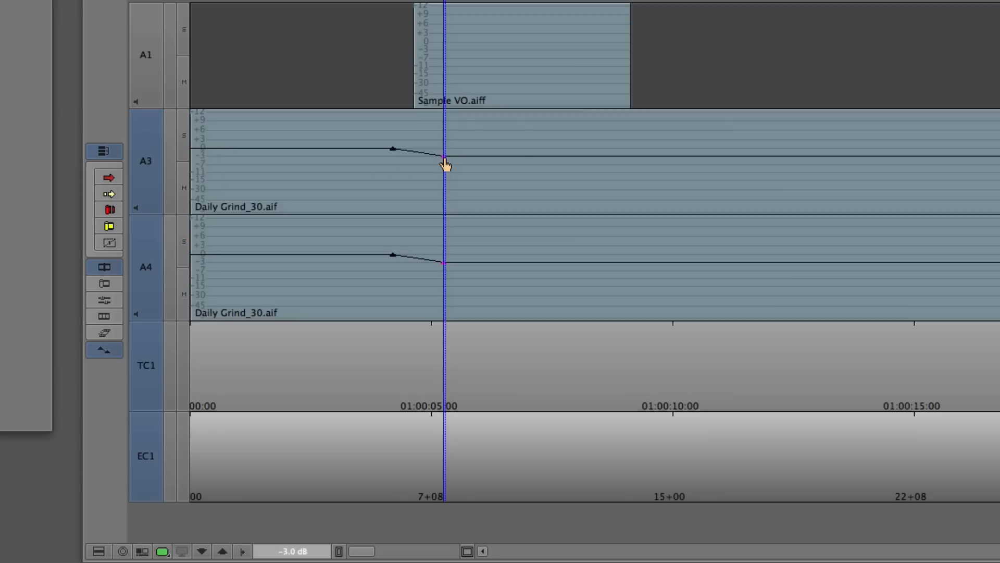
{"action": "mouse_move", "coordinate": [445, 163]}
{"action": "left_mouse_down"}
{"action": "mouse_move", "coordinate": [440, 189]}
{"action": "mouse_move", "coordinate": [445, 130]}
{"action": "mouse_move", "coordinate": [444, 176]}
{"action": "mouse_move", "coordinate": [444, 158]}
{"action": "left_mouse_up"}
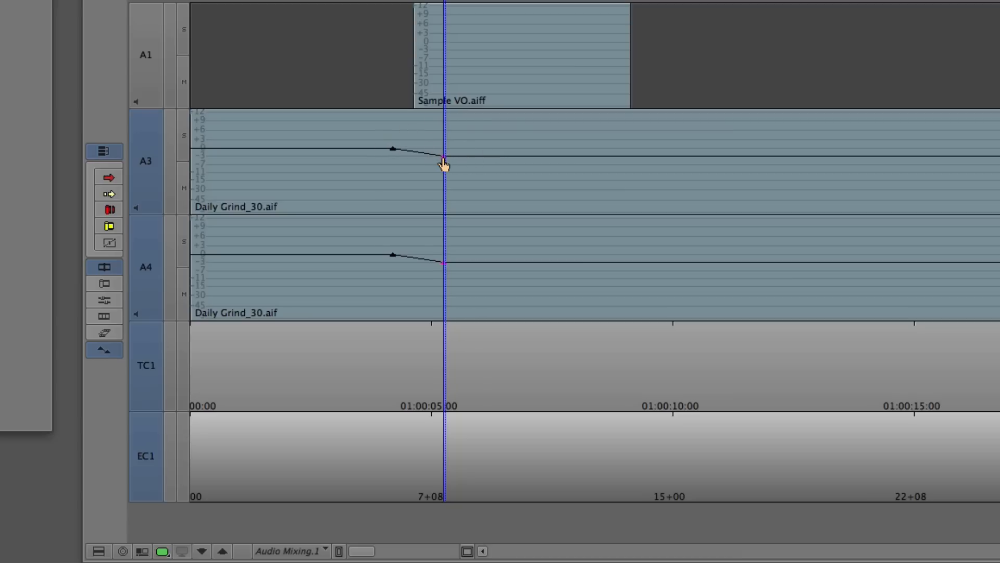
{"action": "mouse_move", "coordinate": [444, 163]}
{"action": "left_mouse_down"}
{"action": "mouse_move", "coordinate": [467, 163]}
{"action": "mouse_move", "coordinate": [441, 155]}
{"action": "left_mouse_up"}
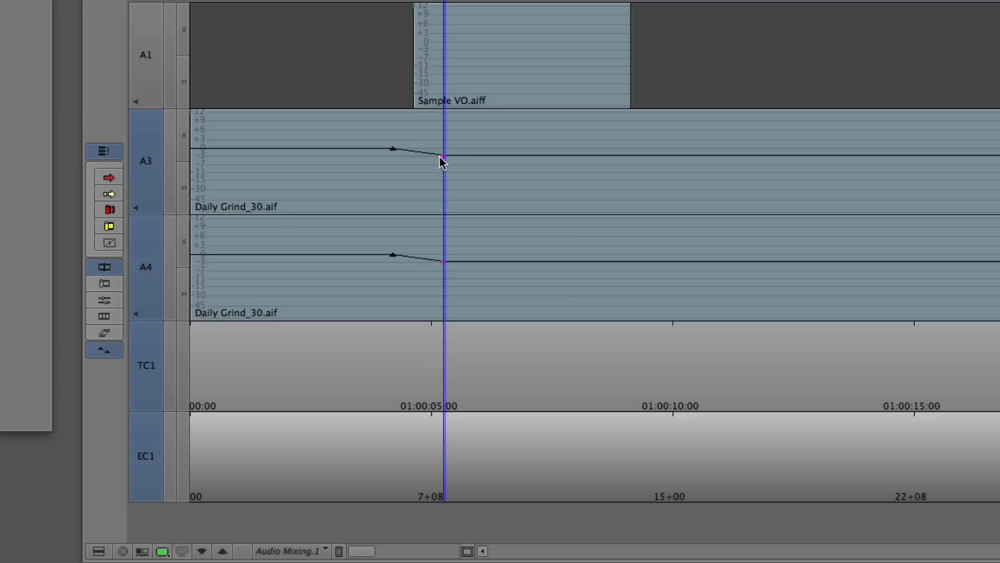
- Undo shifting the 01:00:05:08 keyframes on A3 and A4 later in time, and lower them to about -10 dB
{"action": "left_click_drag", "start_coordinate": [446, 163], "coordinate": [487, 167]}
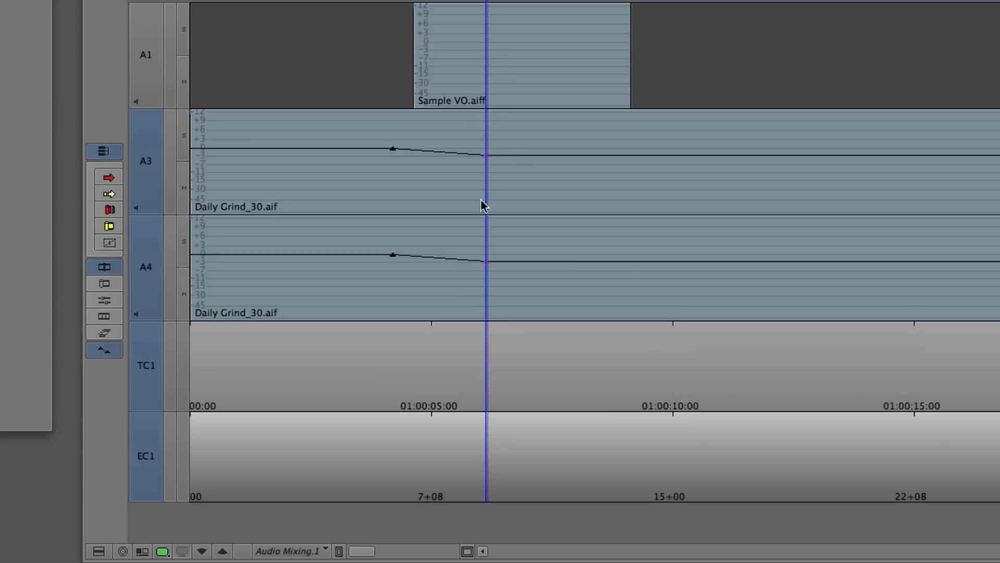
{"action": "key", "text": "super+z"}
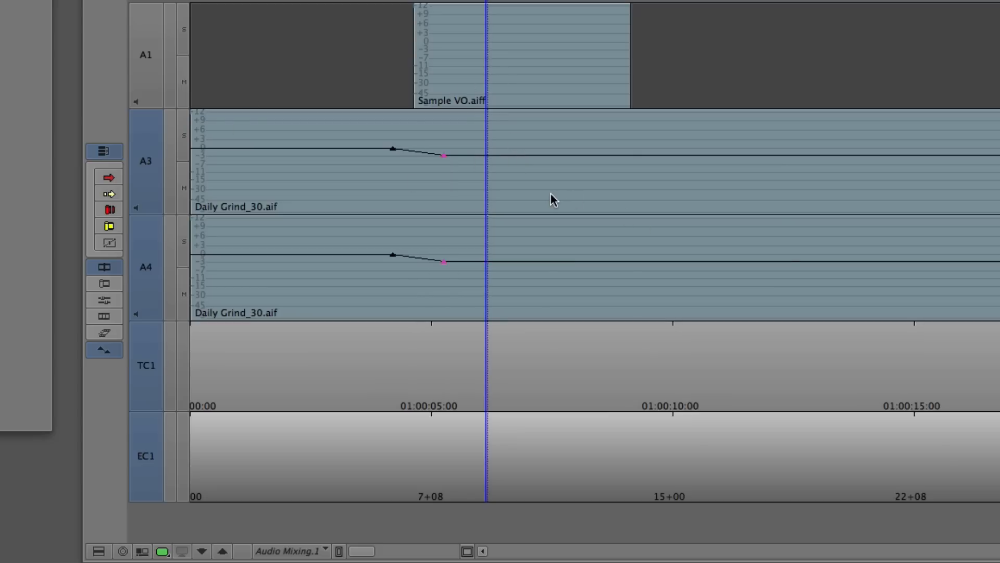
{"action": "left_click_drag", "start_coordinate": [362, 148], "coordinate": [447, 154]}
{"action": "left_click_drag", "start_coordinate": [444, 156], "coordinate": [444, 177]}
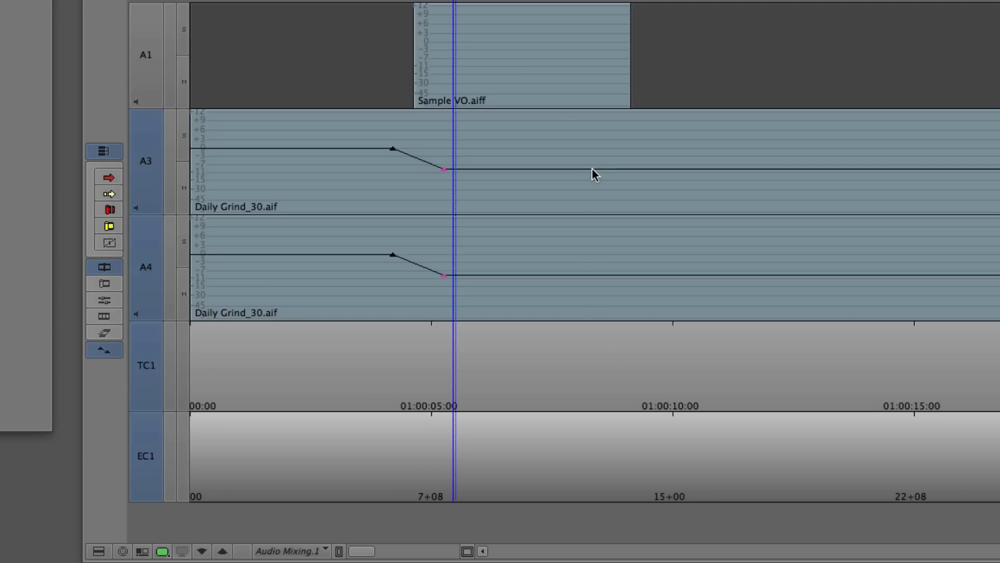
- Add two pairs of volume keyframes on A3 and A4, one shortly before the voice-over ends and one just after it
{"action": "left_click_drag", "start_coordinate": [593, 168], "coordinate": [594, 171]}
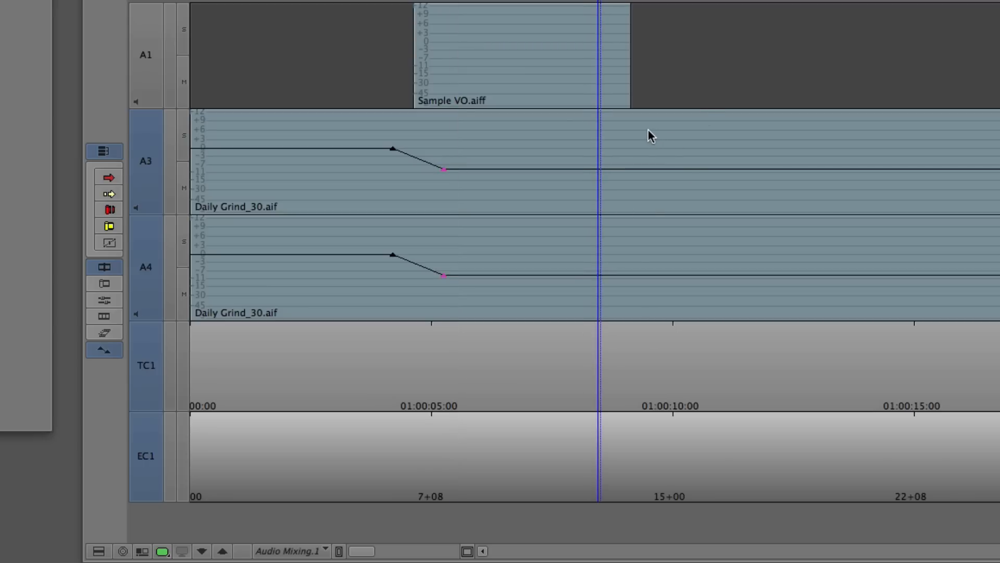
{"action": "key", "text": "apostrophe"}
{"action": "left_click", "coordinate": [630, 145]}
{"action": "left_click_drag", "start_coordinate": [632, 149], "coordinate": [661, 148]}
{"action": "key", "text": "apostrophe"}
- Raise the last A3 and A4 keyframes after the voice-over back to about 0 dB
{"action": "left_click", "coordinate": [659, 170]}
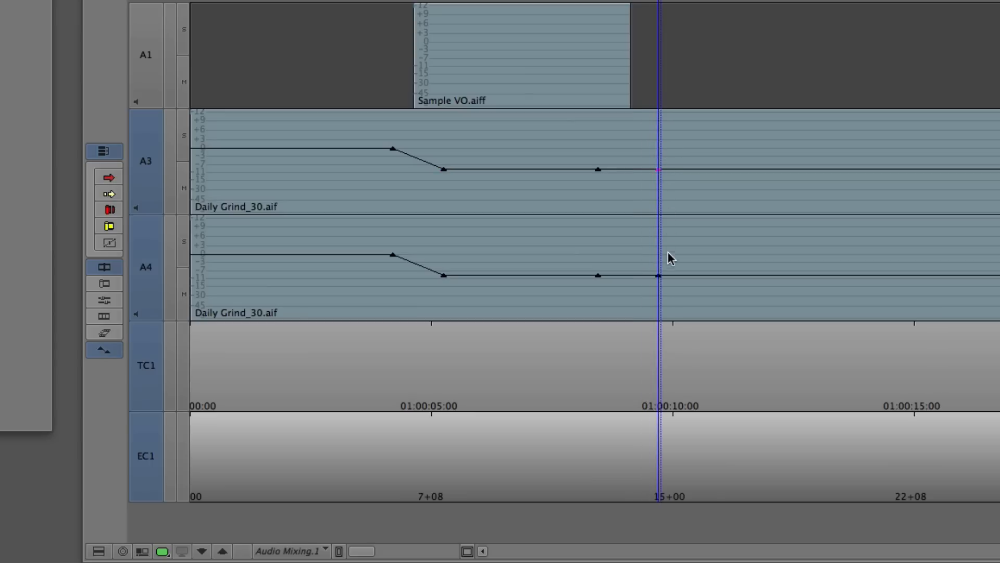
{"action": "left_click", "coordinate": [659, 276], "text": "shift"}
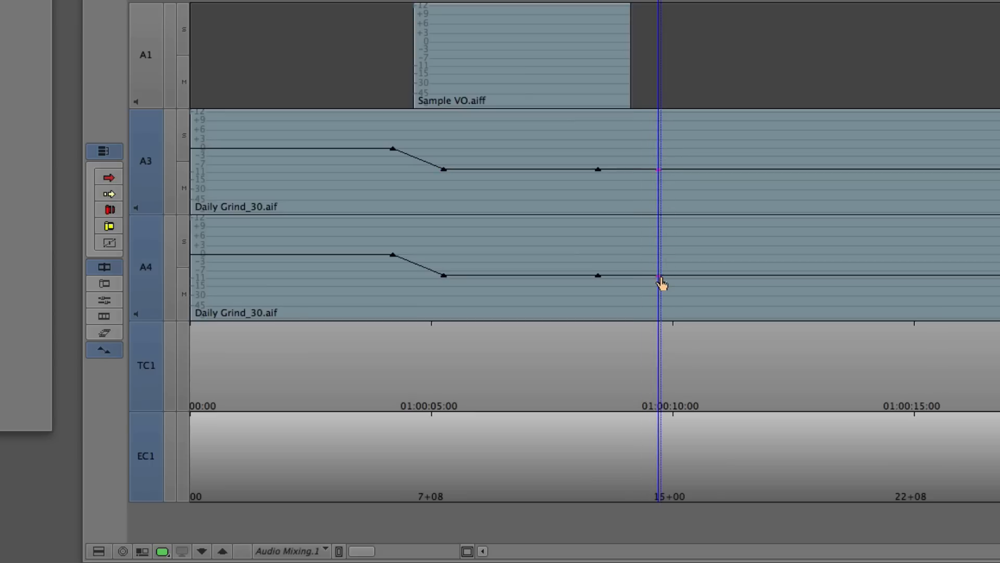
{"action": "left_click", "coordinate": [658, 170]}
{"action": "left_click_drag", "start_coordinate": [659, 175], "coordinate": [667, 153]}
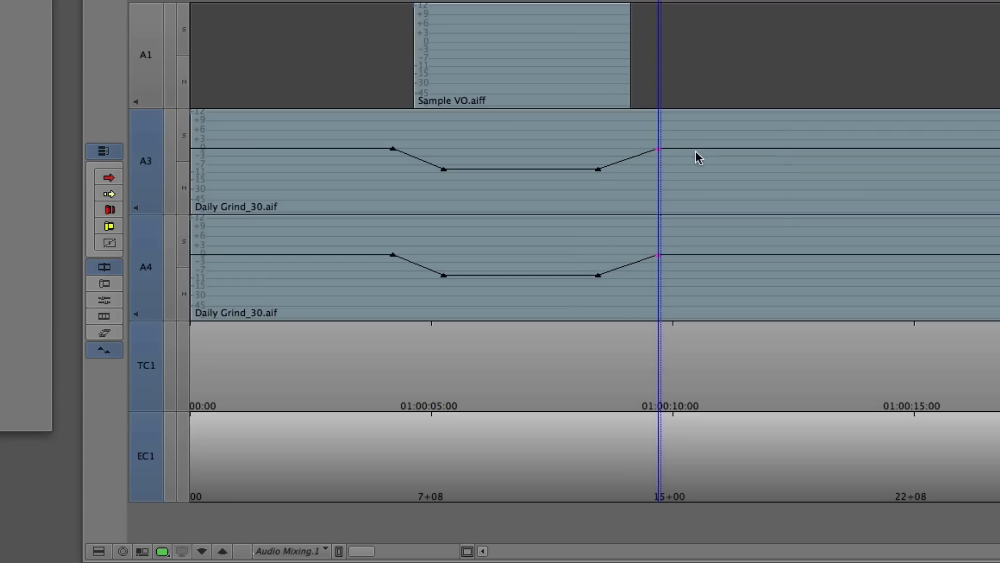
- Play the ducked mix, park on the voice-over, and center the pan of track A1
{"action": "left_click_drag", "start_coordinate": [554, 157], "coordinate": [252, 156]}
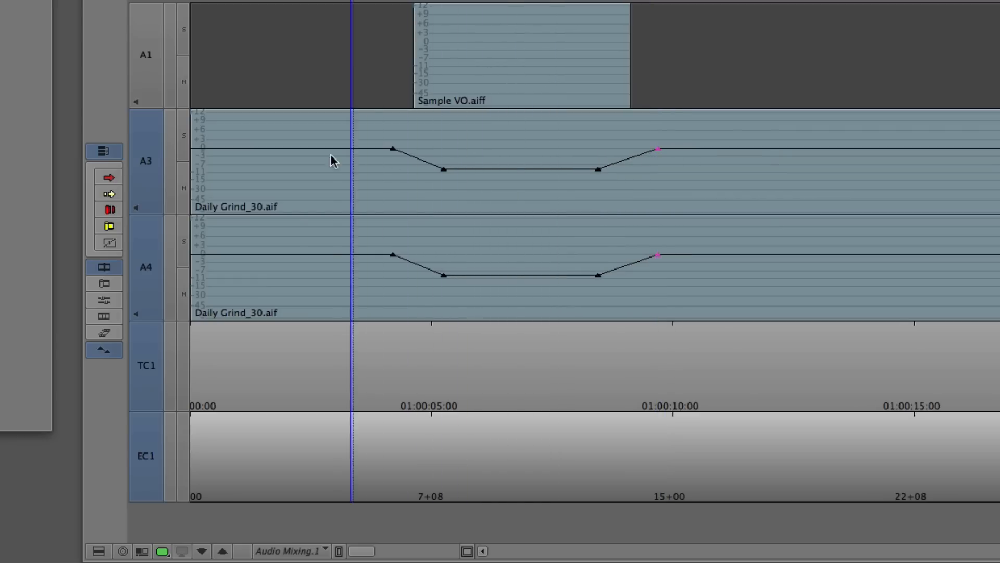
{"action": "key", "text": "space"}
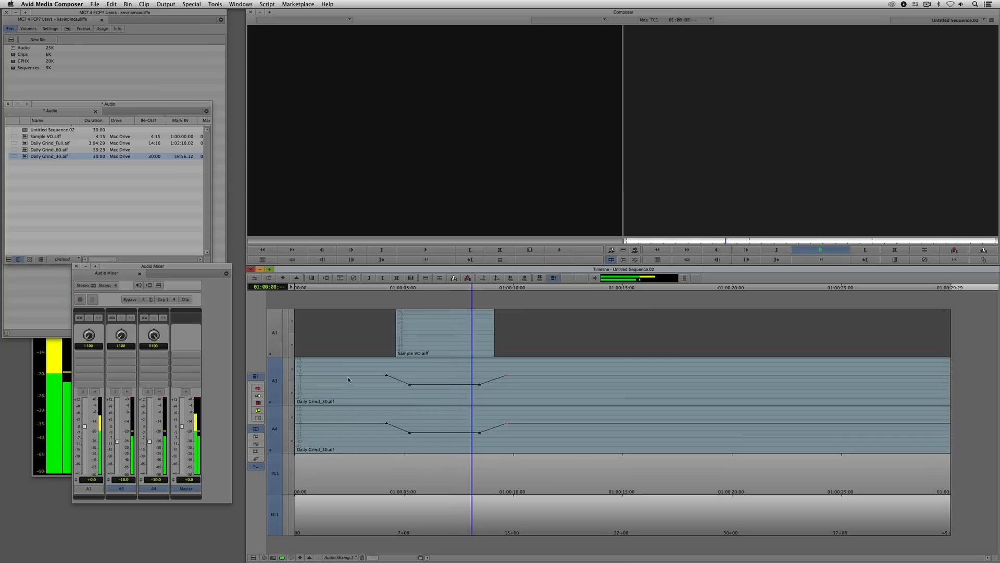
{"action": "left_click", "coordinate": [452, 365]}
{"action": "left_click", "coordinate": [88, 339]}
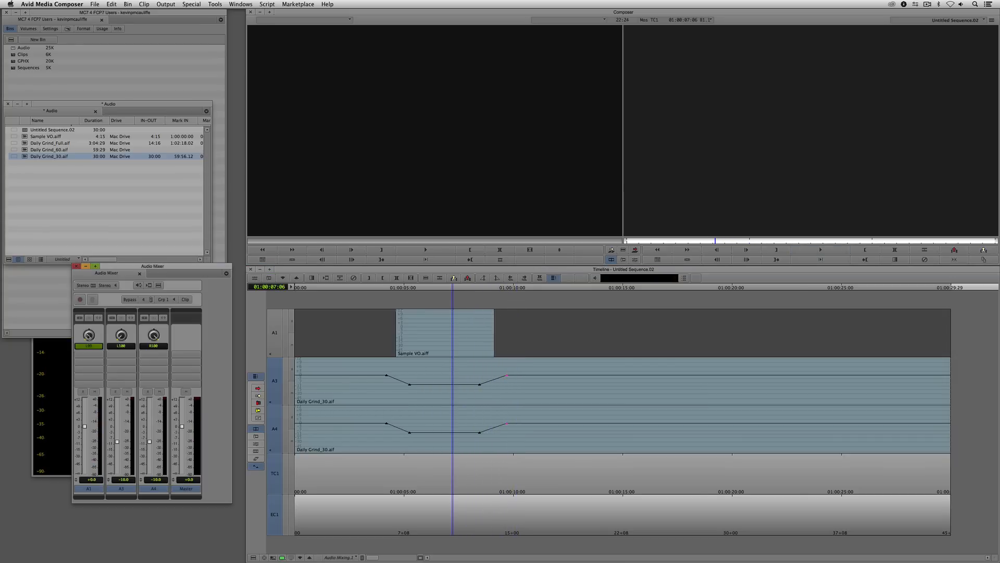
{"action": "key", "text": "0"}
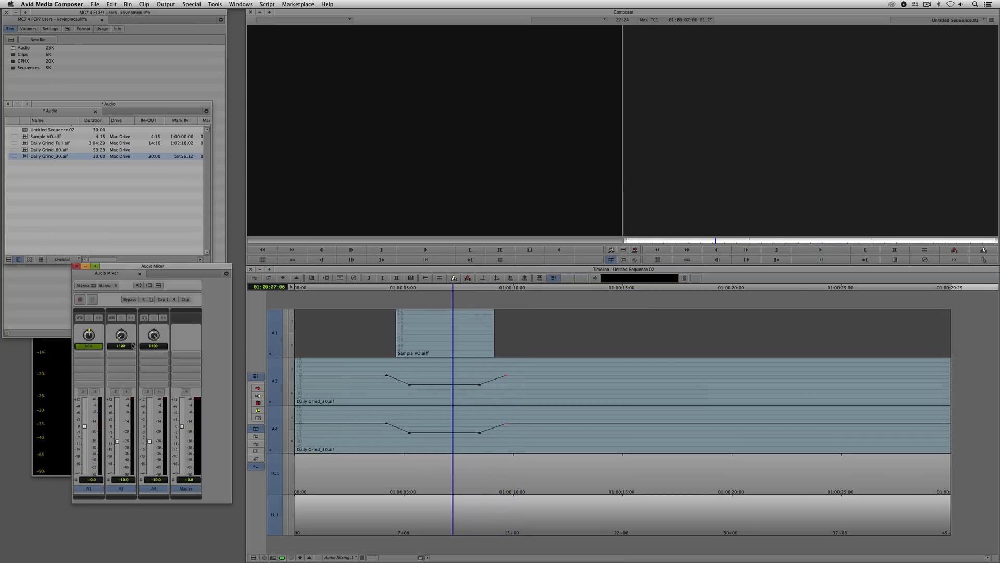
- Play the mix again from before the voice-over until it has ended, and save the work
{"action": "left_click_drag", "start_coordinate": [399, 394], "coordinate": [351, 397]}
{"action": "key", "text": "space"}
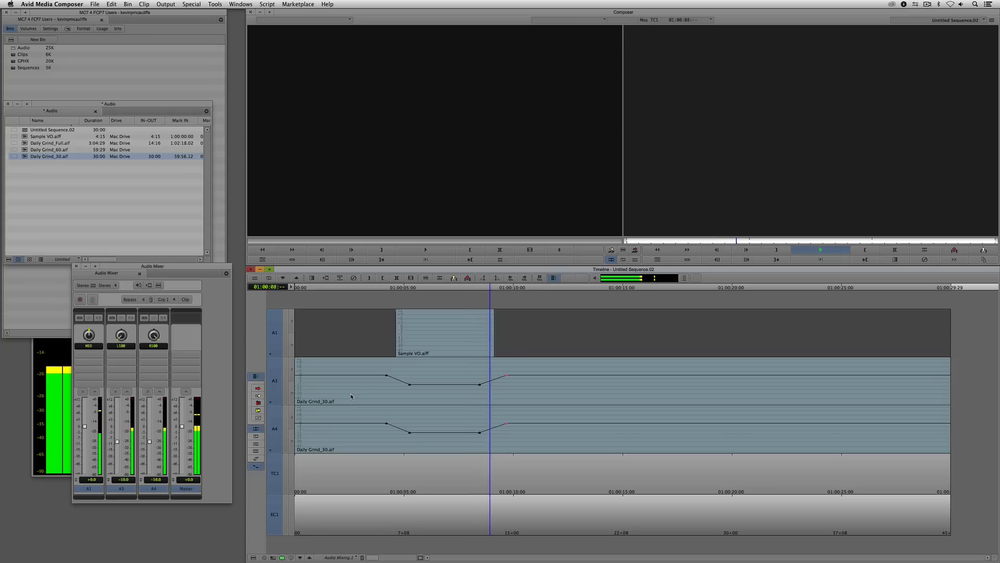
{"action": "key", "text": "space"}
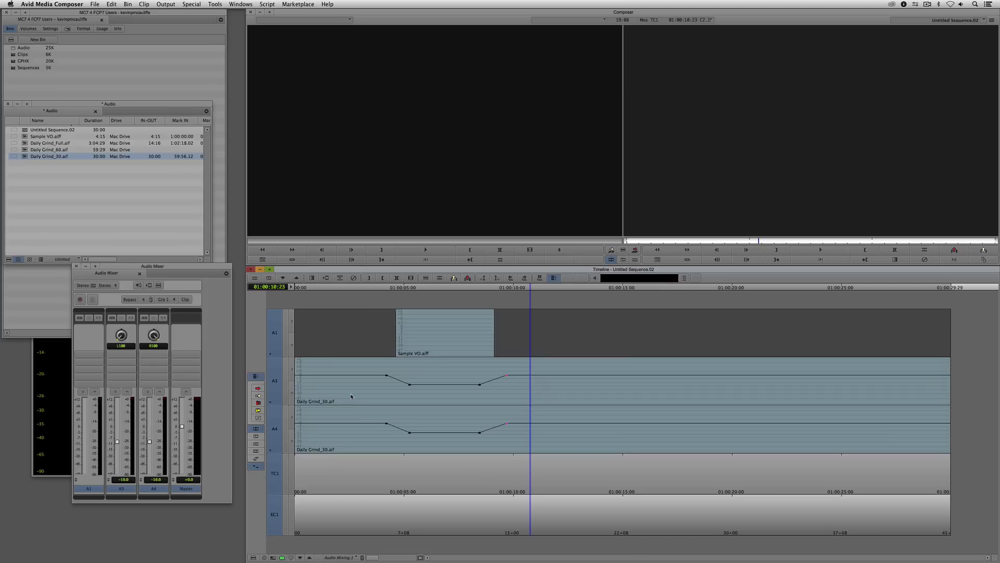
{"action": "key", "text": "super+s"}
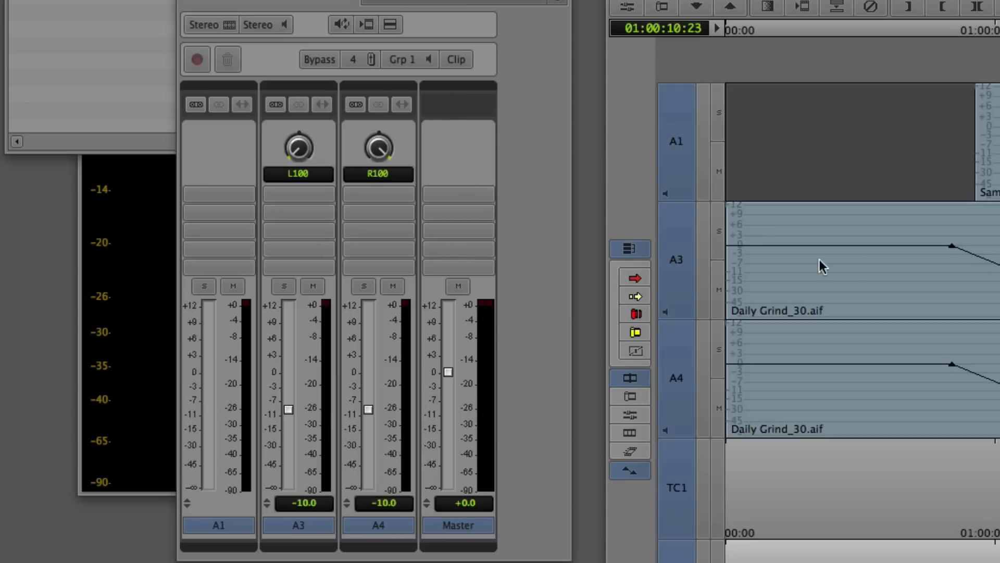
- Set the Master fader level in the Audio Mixer to -5 dB
{"action": "left_click", "coordinate": [469, 503]}
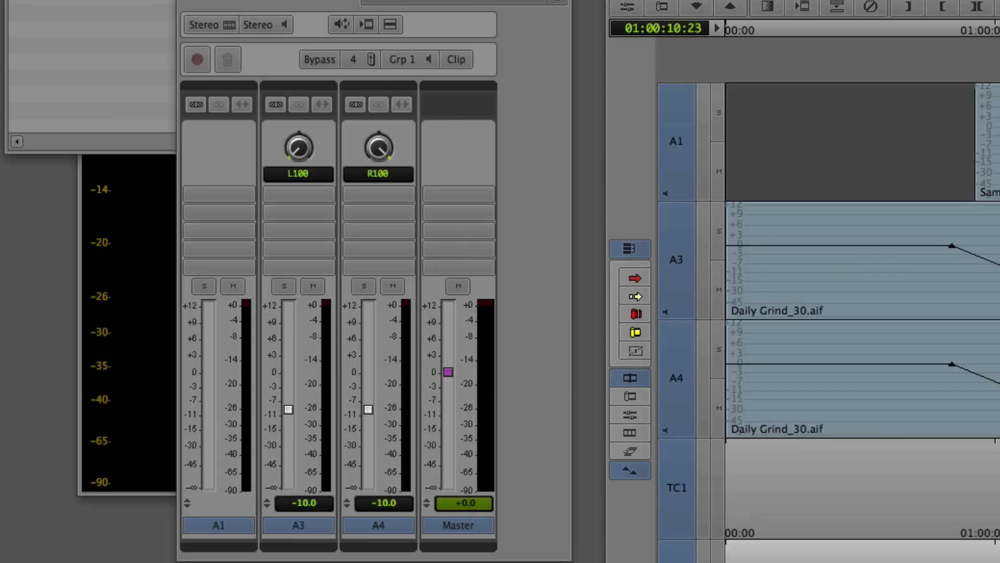
{"action": "type", "text": "-5"}
{"action": "key", "text": "Return"}
{"action": "key", "text": "space"}
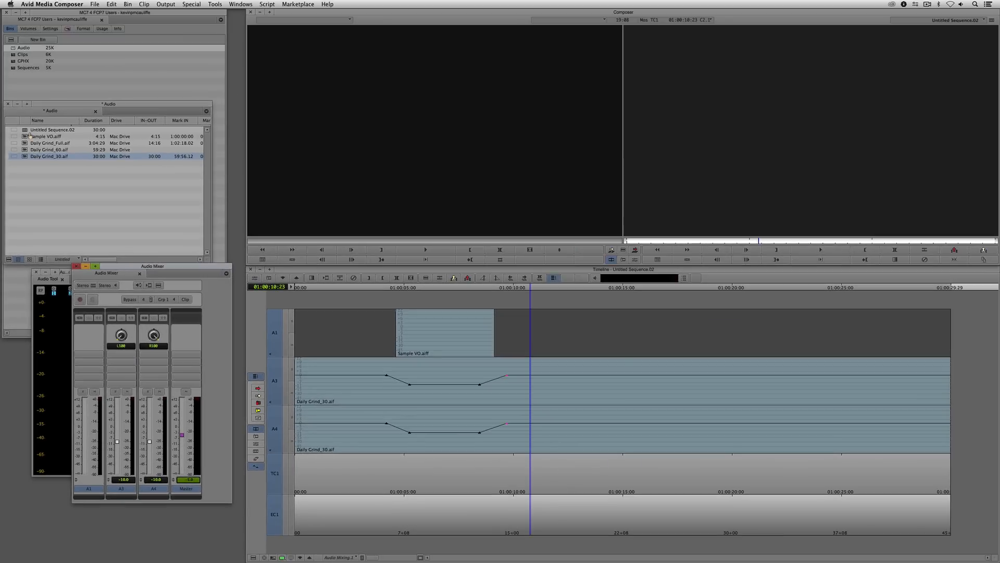
- Delete Untitled Sequence.02 from the Audio bin
{"action": "left_click", "coordinate": [29, 130]}
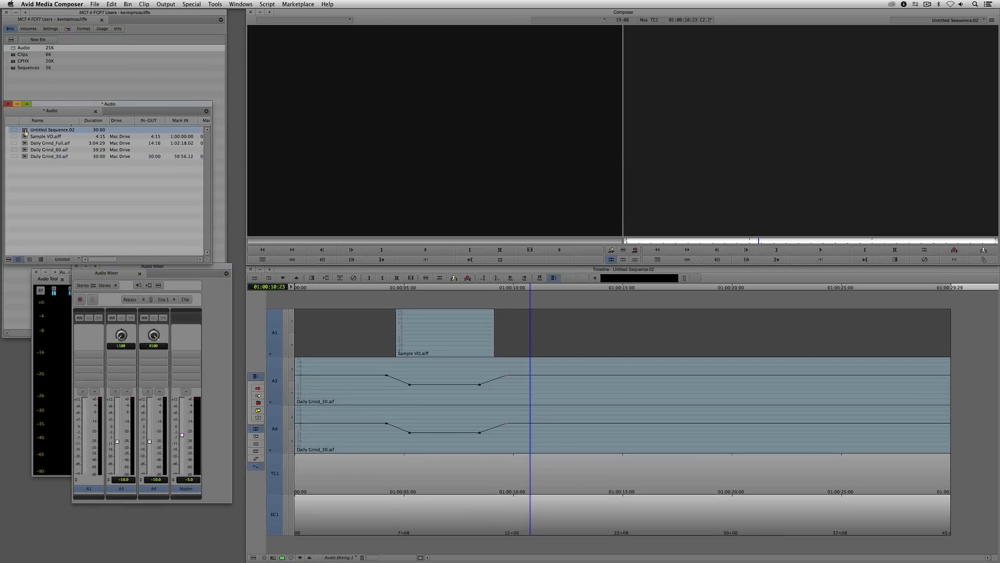
{"action": "key", "text": "Delete"}
{"action": "left_click", "coordinate": [475, 265]}
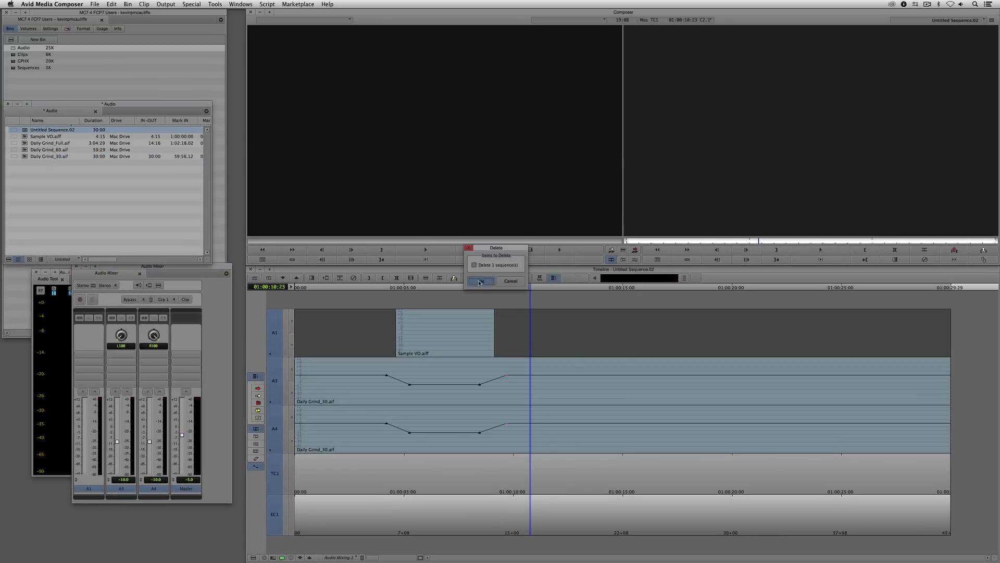
{"action": "left_click", "coordinate": [481, 280]}
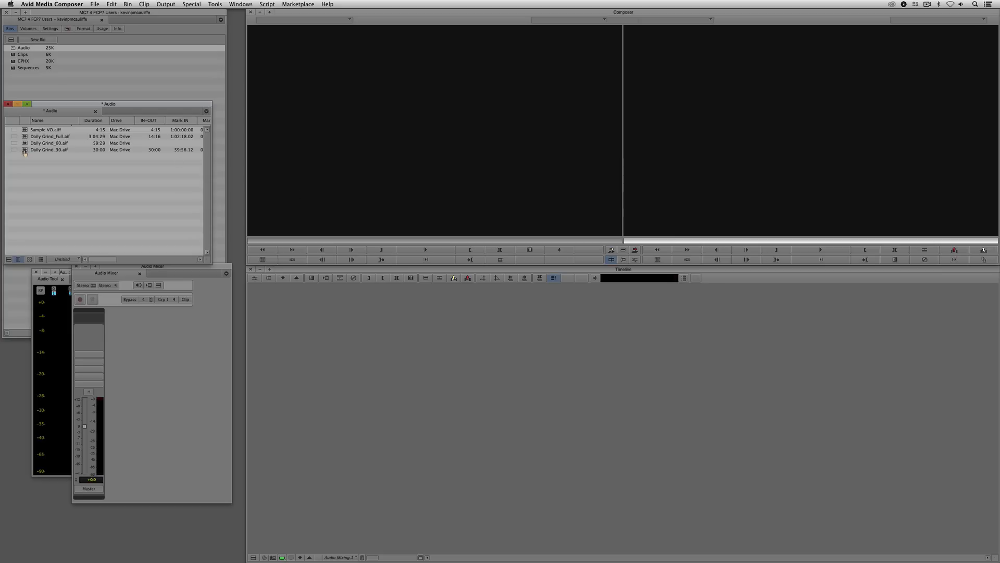
- Splice the whole Daily Grind_Full.aif clip into a new sequence and switch the timeline to the Normal view
{"action": "left_click_drag", "start_coordinate": [25, 136], "coordinate": [367, 180]}
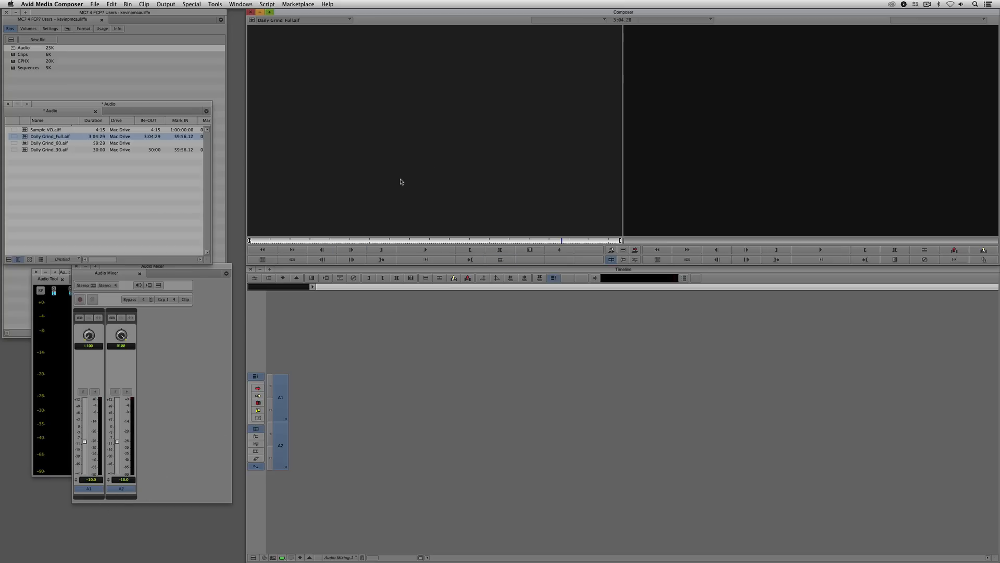
{"action": "key", "text": "v"}
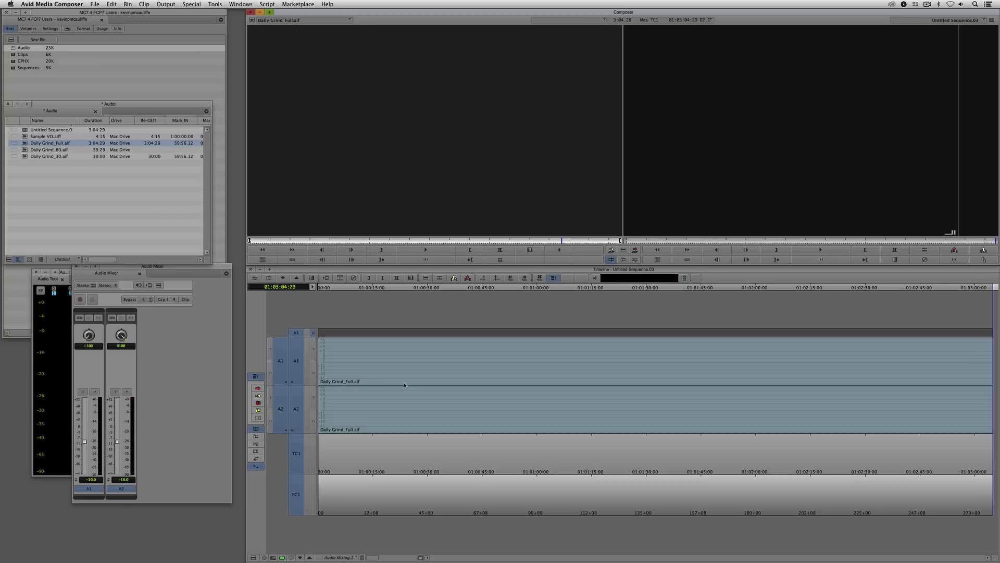
{"action": "left_click", "coordinate": [393, 367]}
{"action": "left_click", "coordinate": [341, 557]}
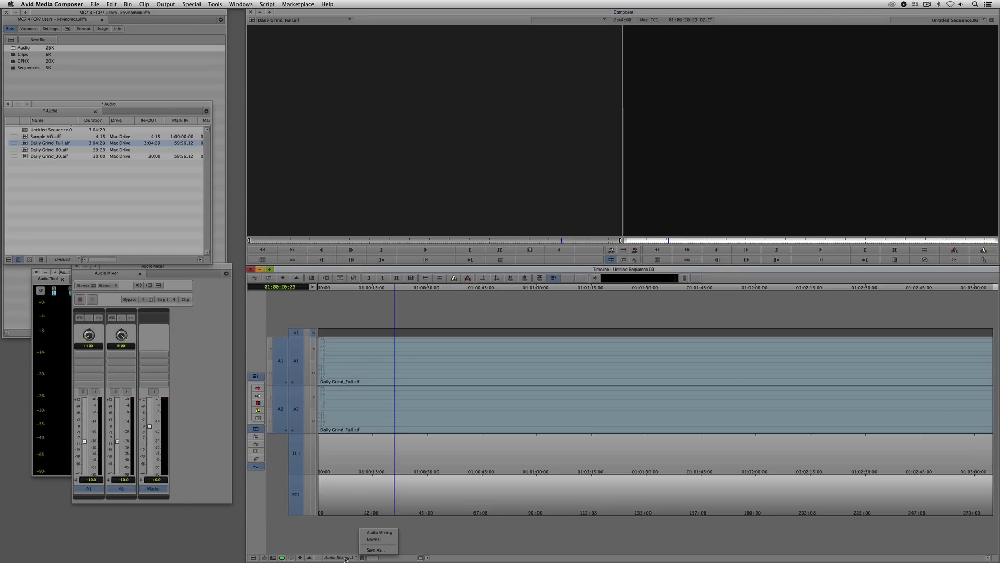
{"action": "left_click", "coordinate": [375, 543]}
{"action": "left_click_drag", "start_coordinate": [397, 437], "coordinate": [277, 422]}
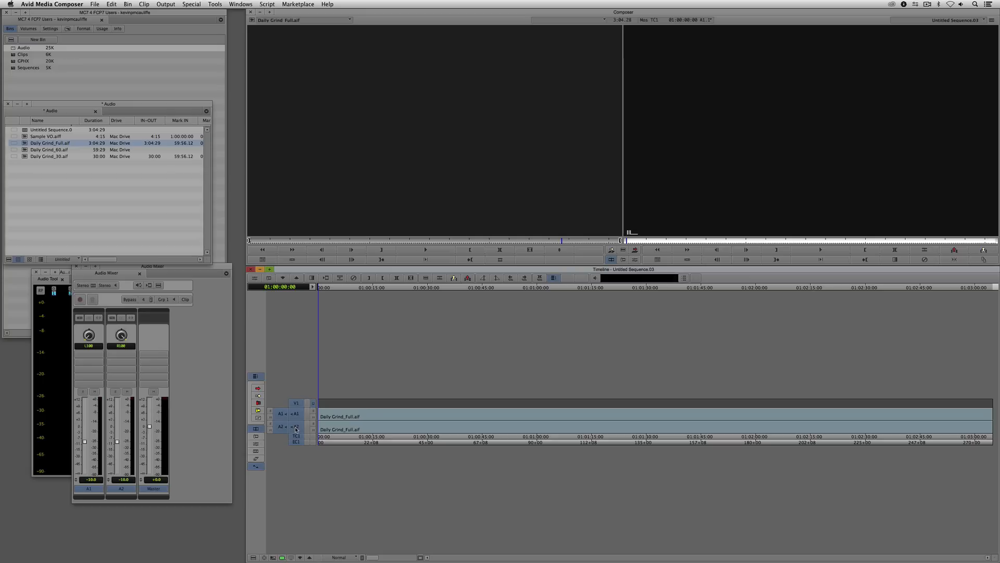
- Deselect record tracks A1 and A2 so only V1 stays active, and park at the sequence start
{"action": "left_click", "coordinate": [296, 426]}
{"action": "left_click", "coordinate": [295, 415]}
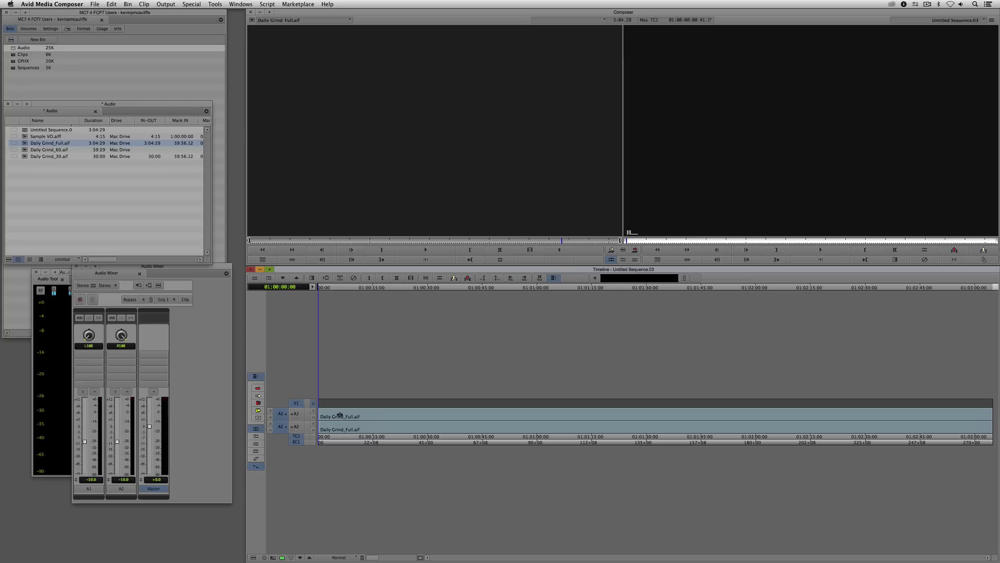
{"action": "left_click_drag", "start_coordinate": [375, 411], "coordinate": [315, 416]}
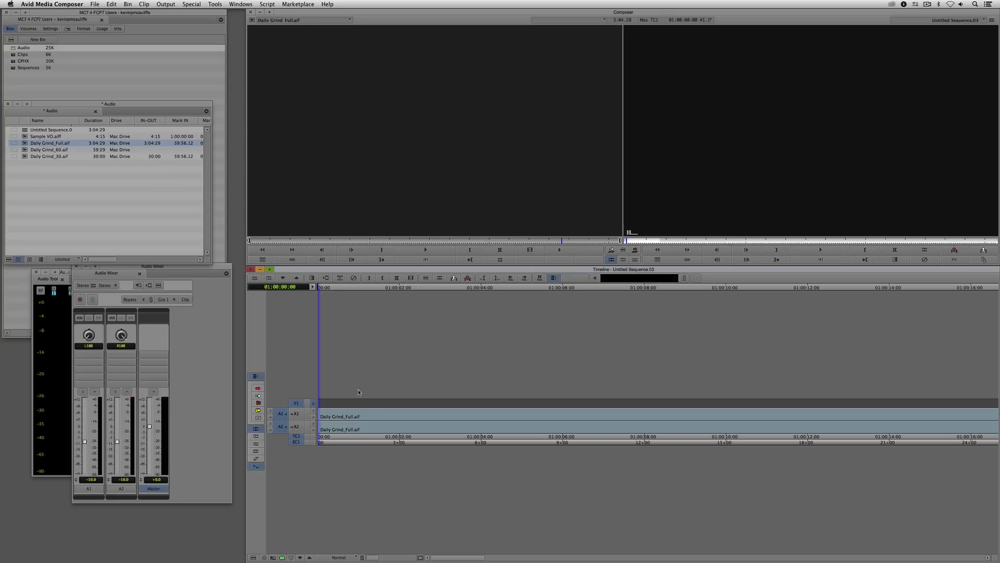
- Mark an in point at the sequence start, play the music, and mark an out point at 01:00:03:09
{"action": "key", "text": "i"}
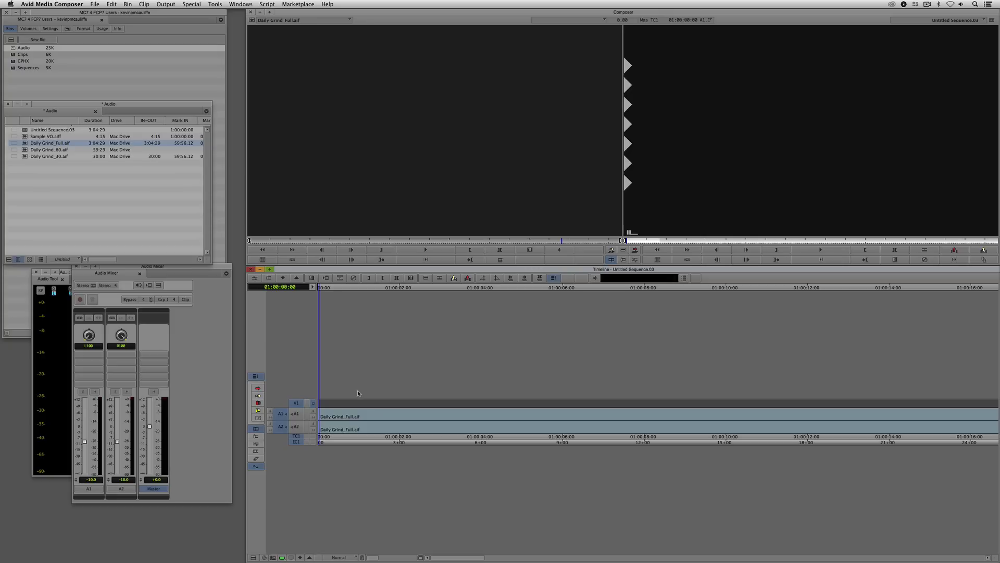
{"action": "key", "text": "space"}
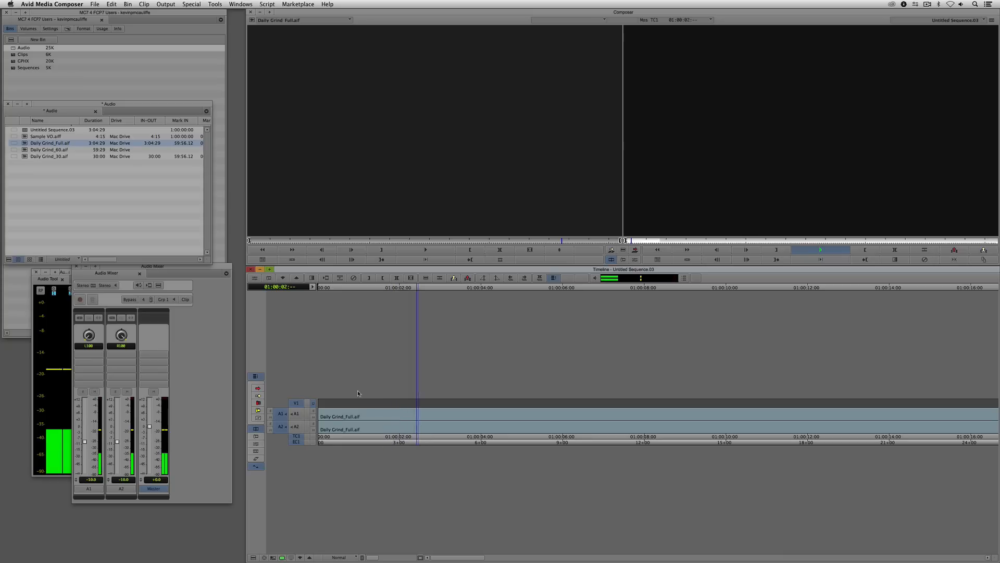
{"action": "key", "text": "space"}
{"action": "key", "text": "o"}
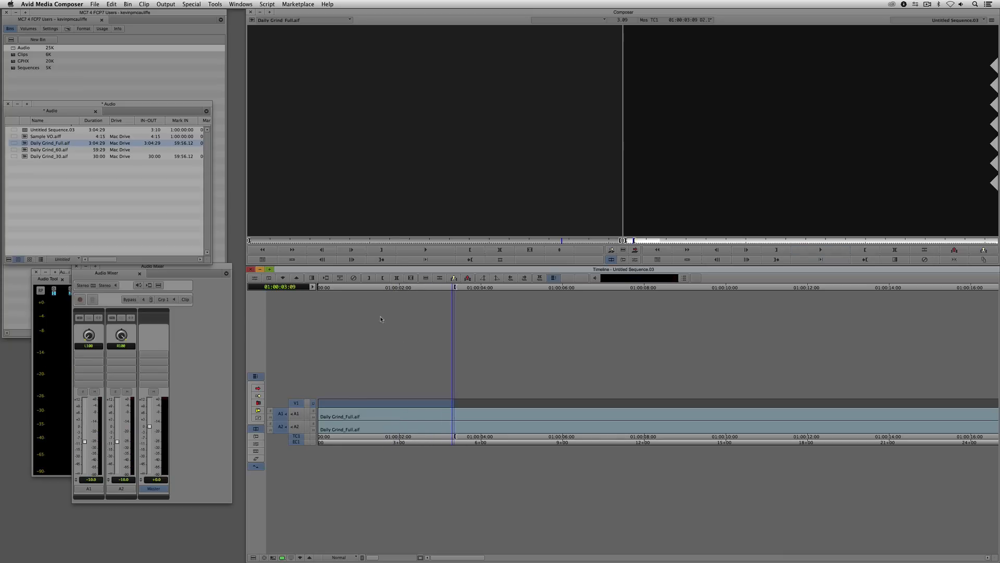
- Mark the following music segment from 01:00:03:09 to 01:00:05:08 while playing
{"action": "left_click", "coordinate": [681, 205]}
{"action": "key", "text": "i"}
{"action": "key", "text": "space"}
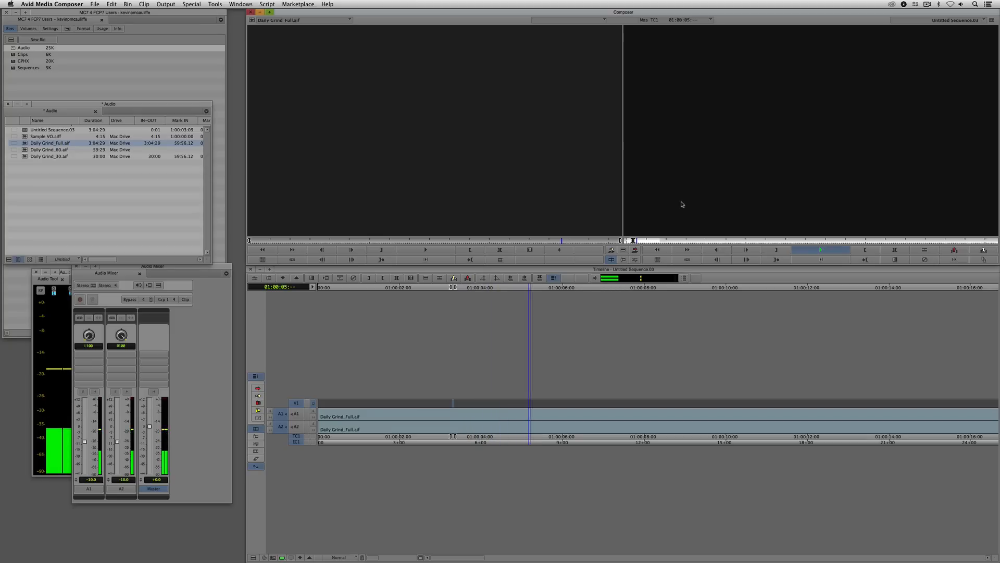
{"action": "key", "text": "o"}
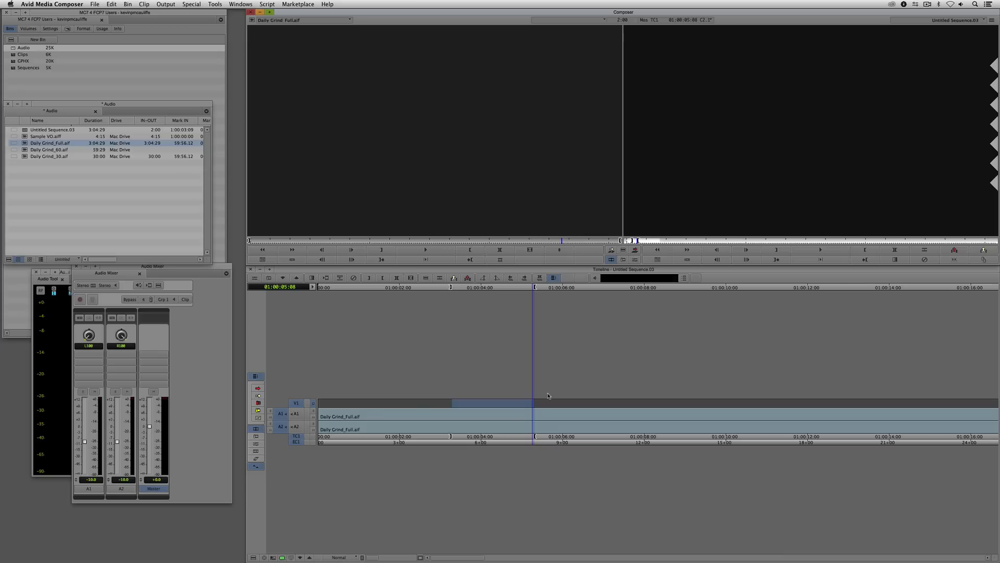
- Clear the in and out marks and add edits to V1 on the fly while playing from the start to 01:00:32:01
{"action": "key", "text": "super+slash"}
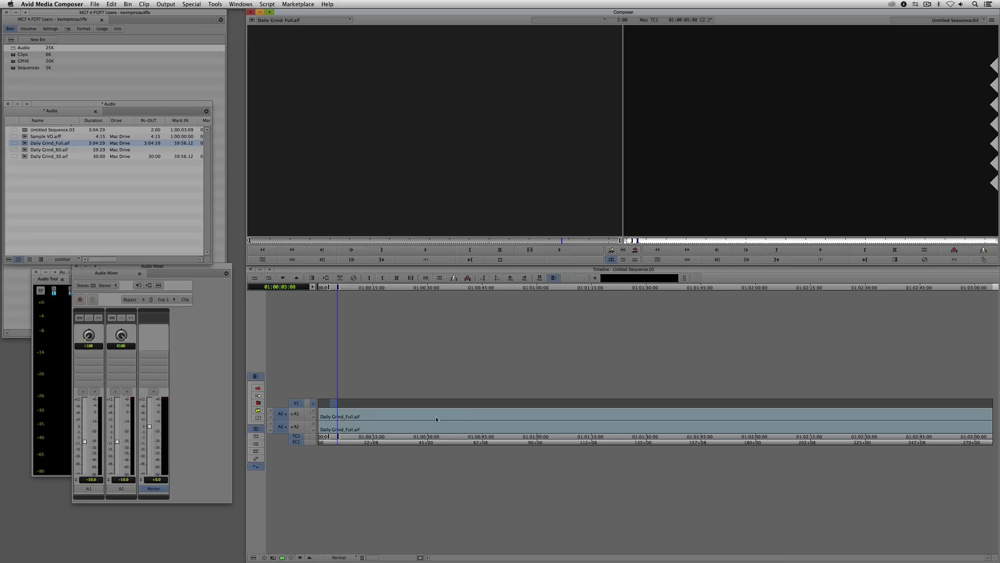
{"action": "left_click_drag", "start_coordinate": [436, 419], "coordinate": [288, 414]}
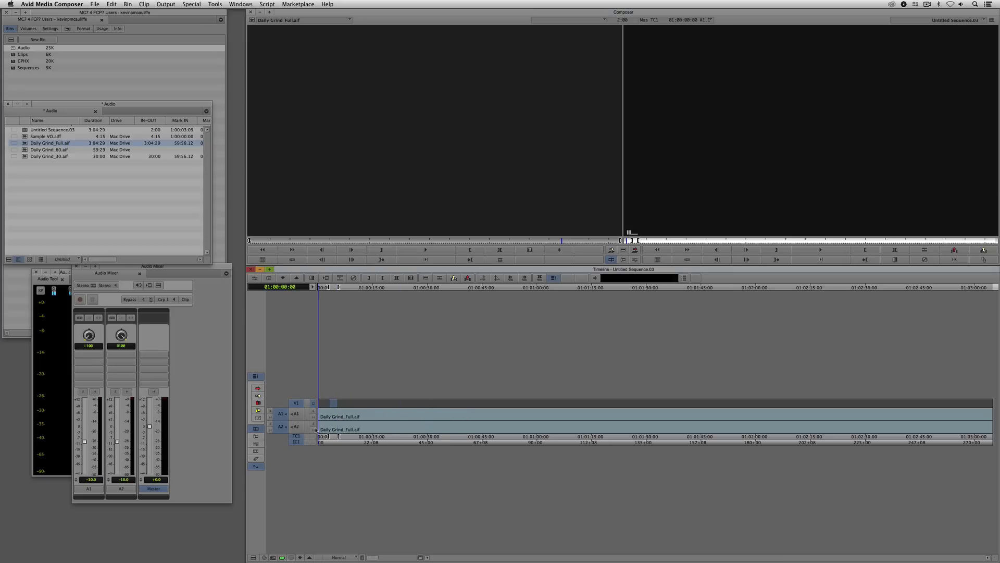
{"action": "key", "text": "g"}
{"action": "key", "text": "space"}
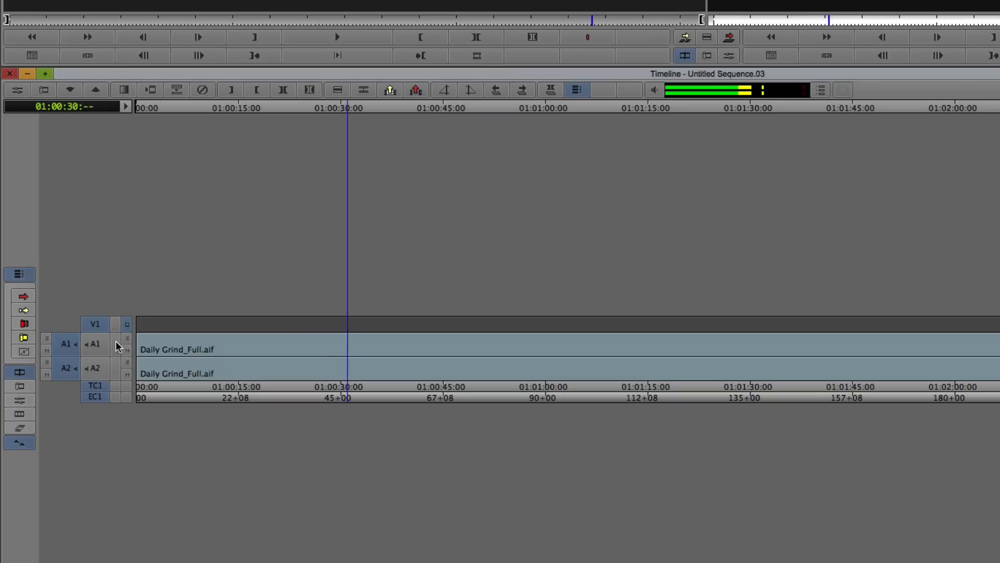
{"action": "key", "text": "space"}
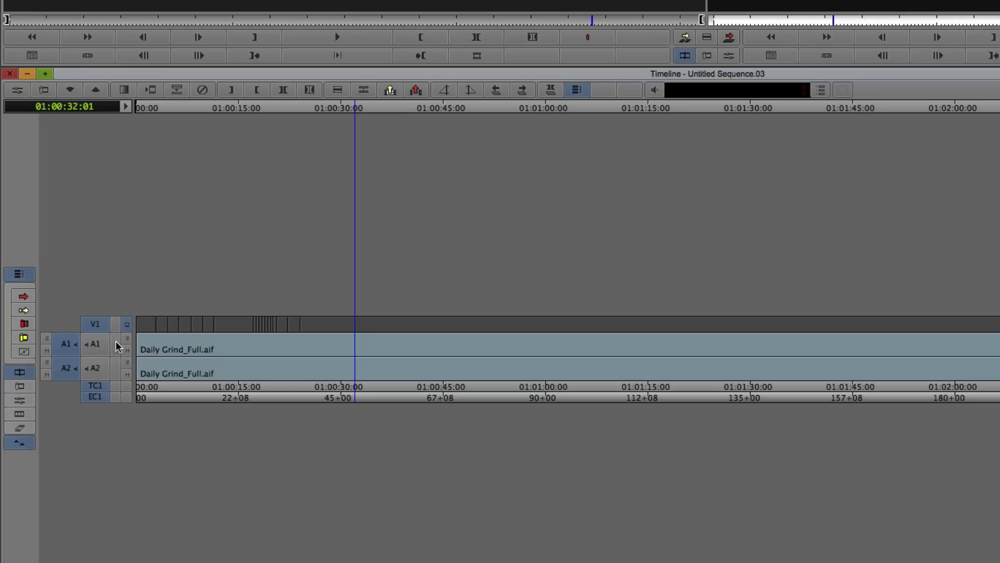
{"action": "left_click_drag", "start_coordinate": [406, 331], "coordinate": [85, 319]}
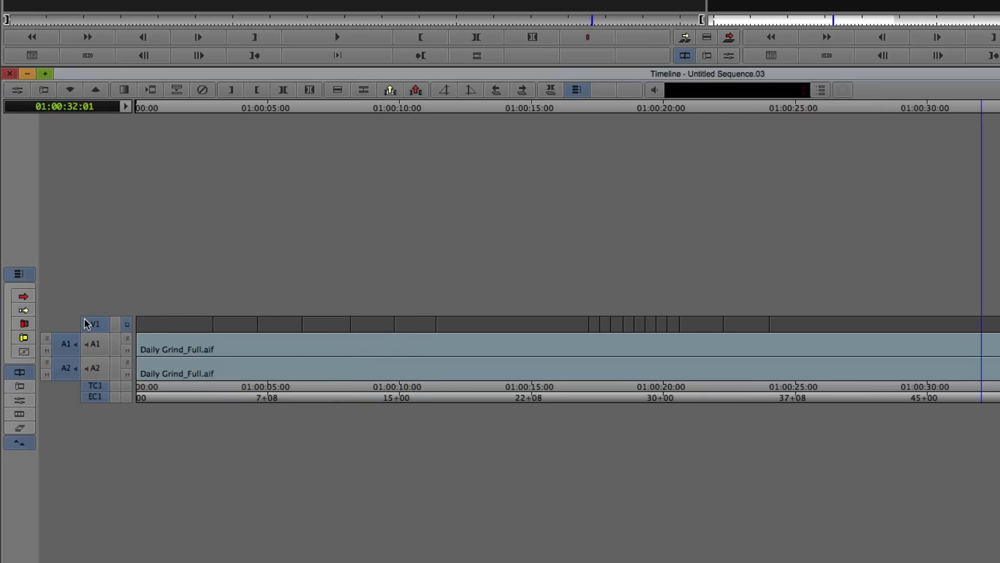